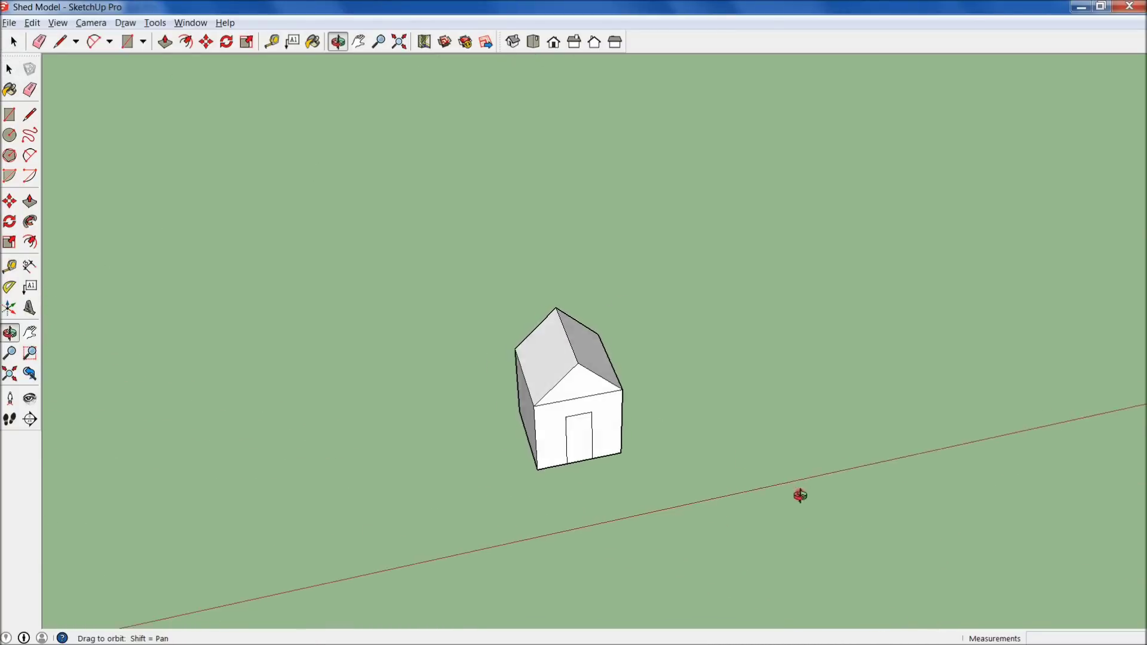
Step: Save the Shed Model from the File menu
middle_drag(618, 543, 627, 359)
click(9, 23)
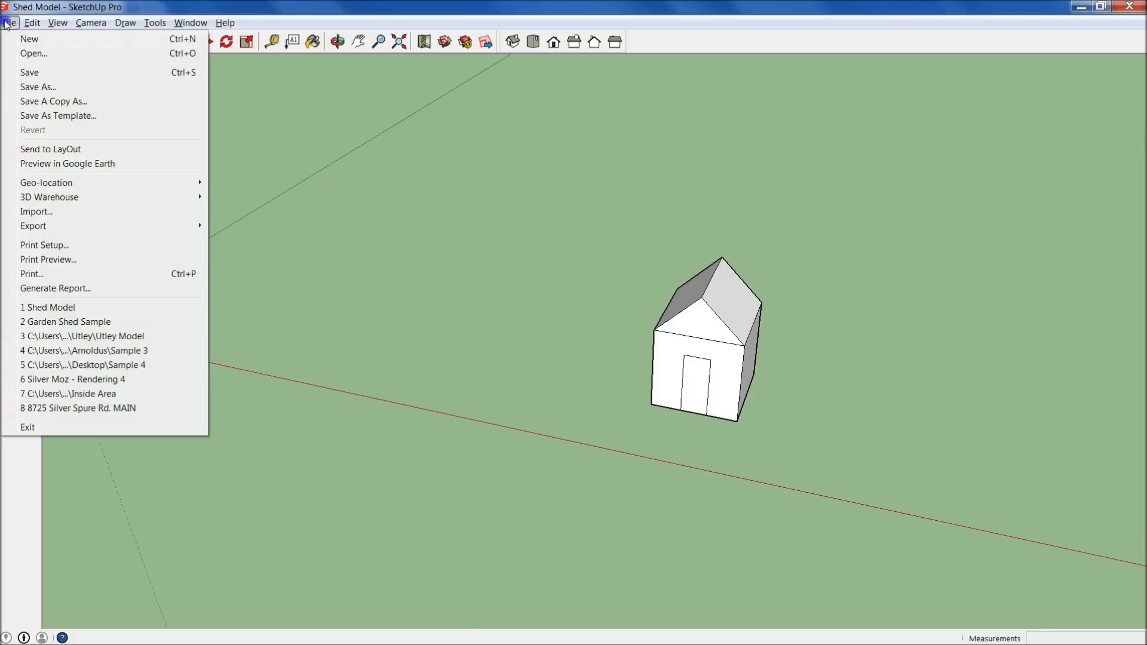
click(30, 72)
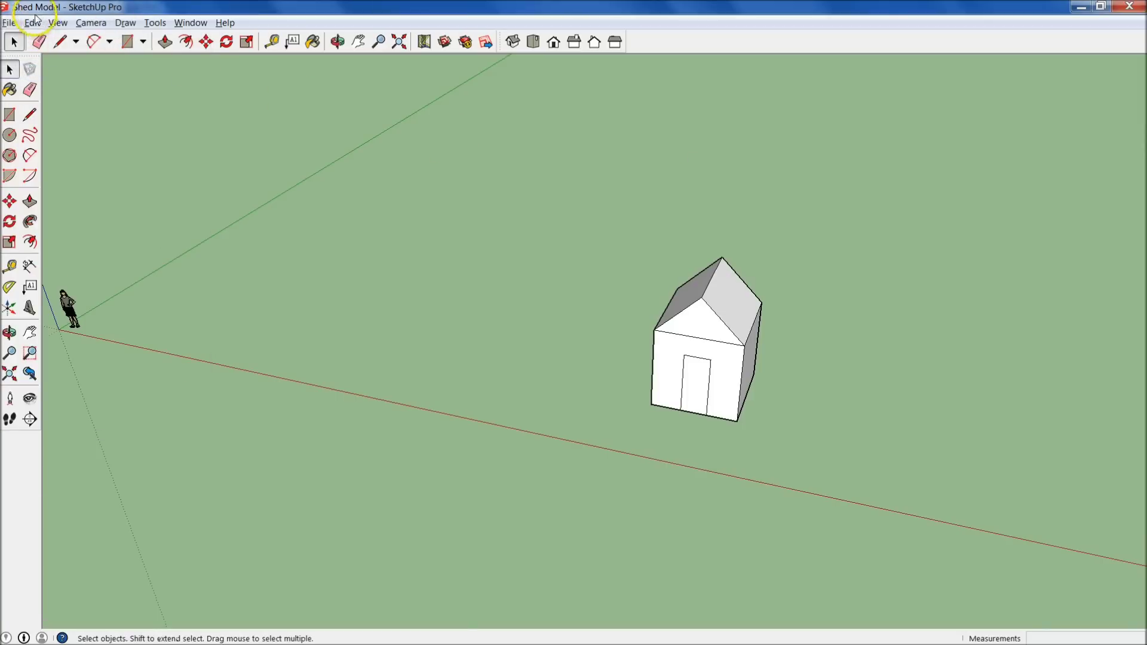
Step: Delete the scale person figure standing near the axes origin
middle_drag(640, 324, 719, 384)
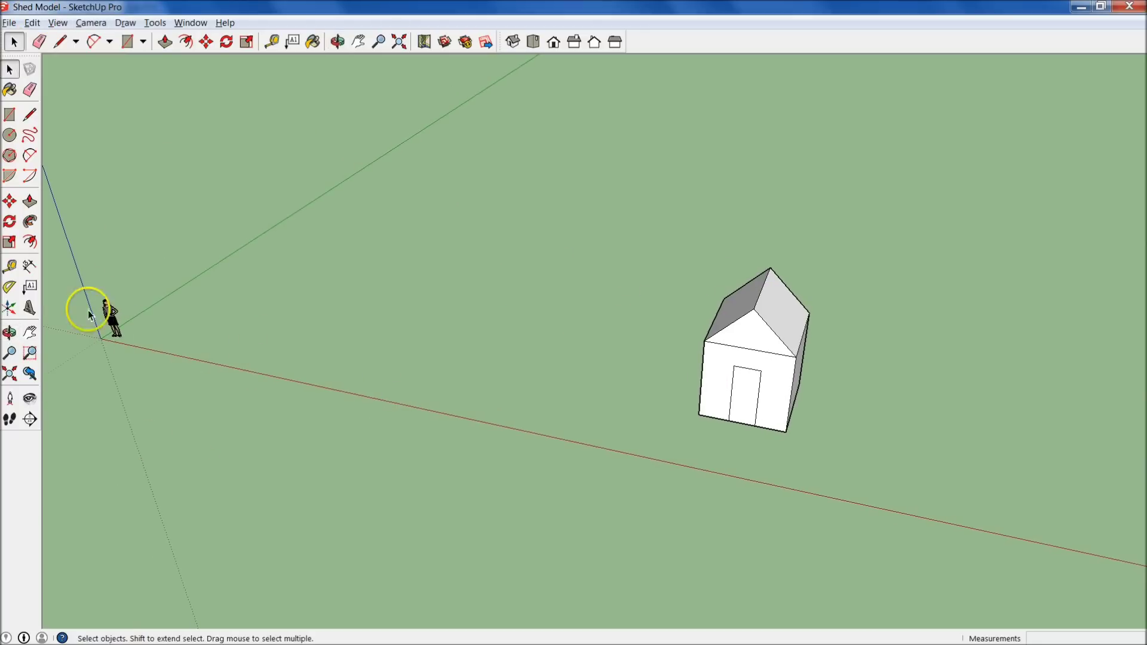
drag(107, 306, 175, 394)
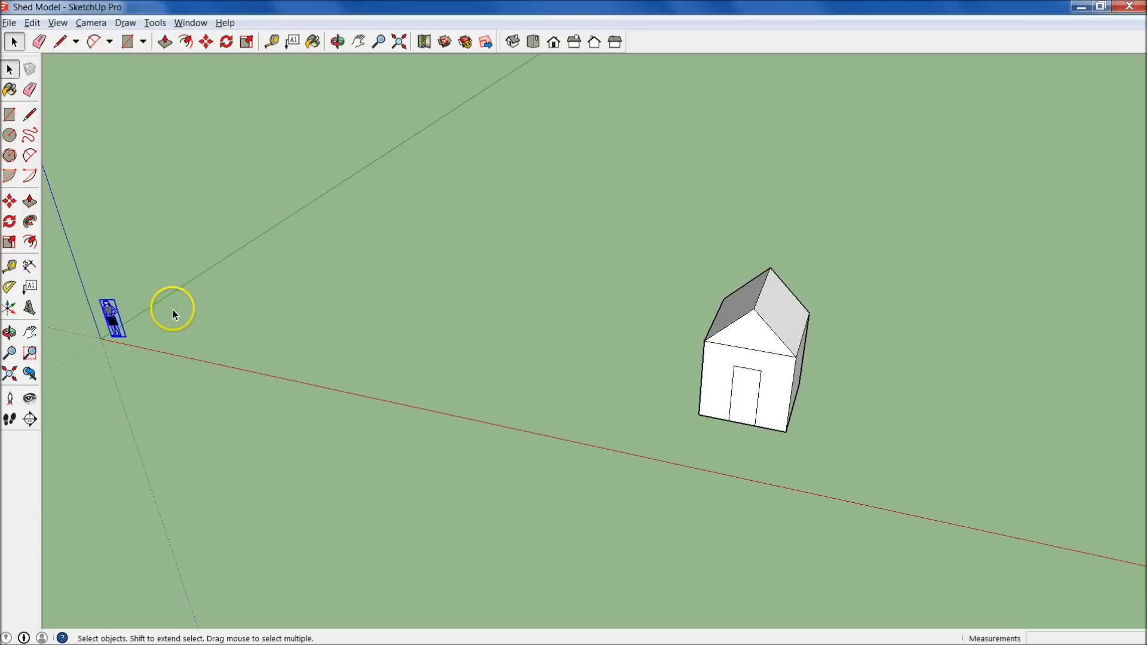
key(Delete)
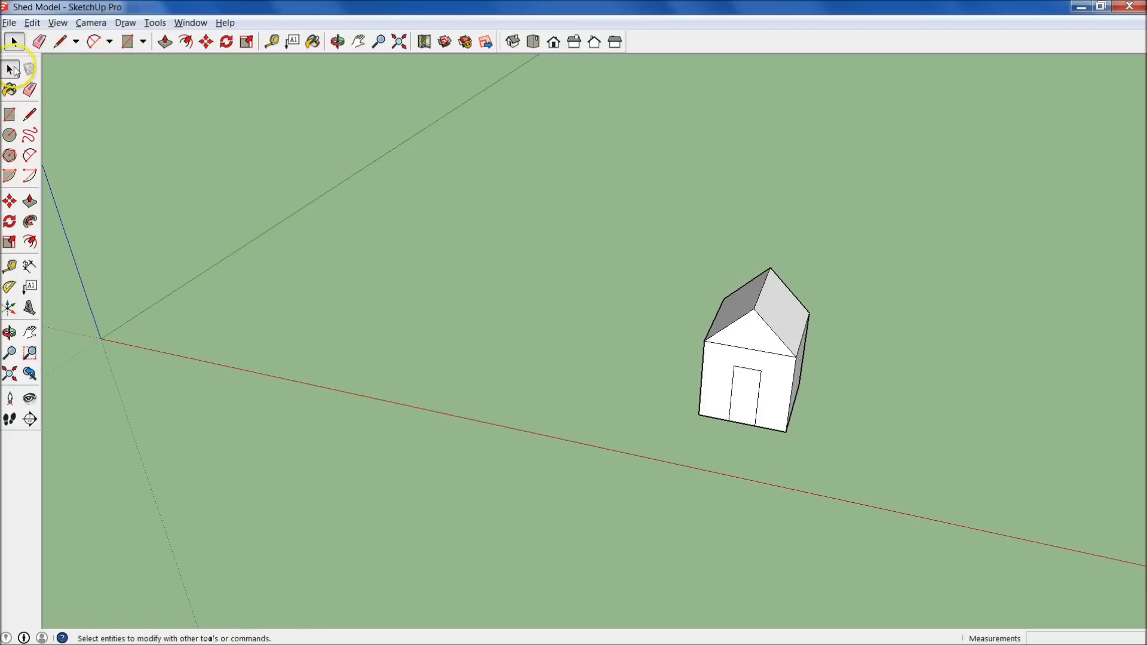
middle_drag(646, 400, 477, 376)
Step: Scroll through the YouTube tutorial channel's playlists in Firefox, then minimize the browser
key(alt+Tab)
key(alt+Tab)
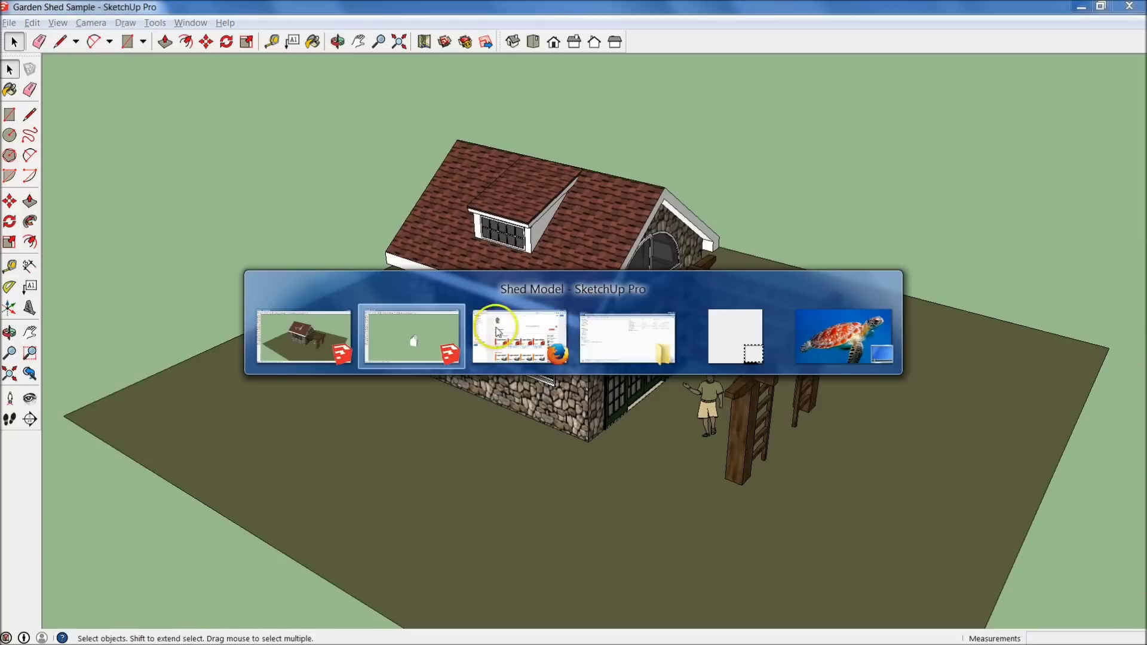
click(493, 334)
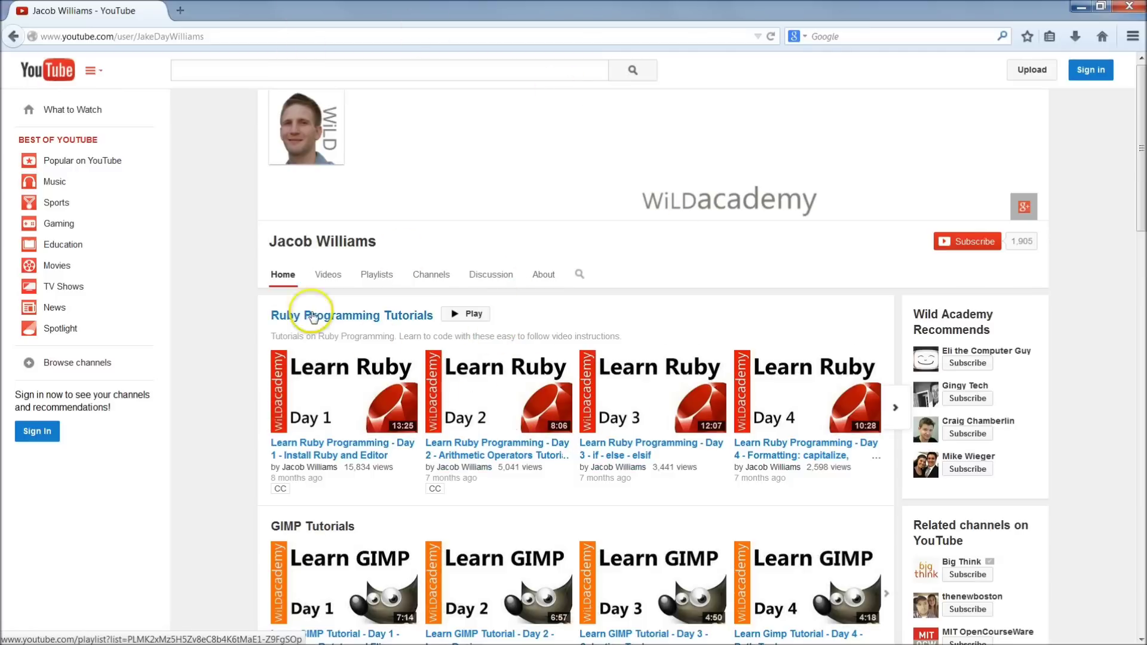
scroll(346, 358, down, 5)
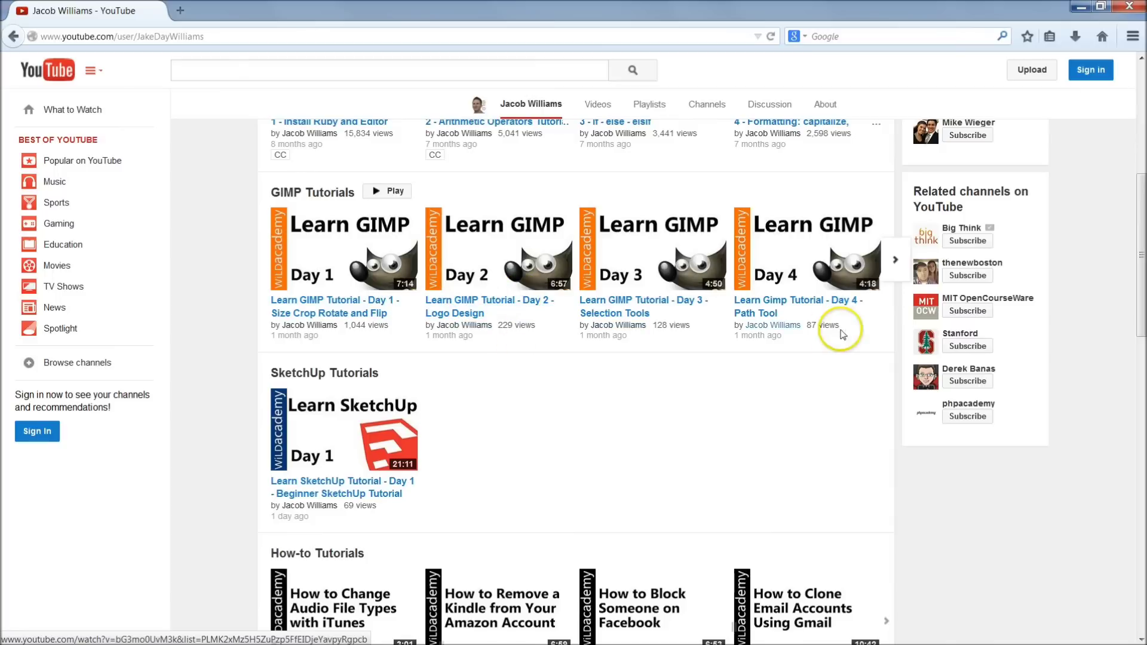
scroll(391, 445, down, 3)
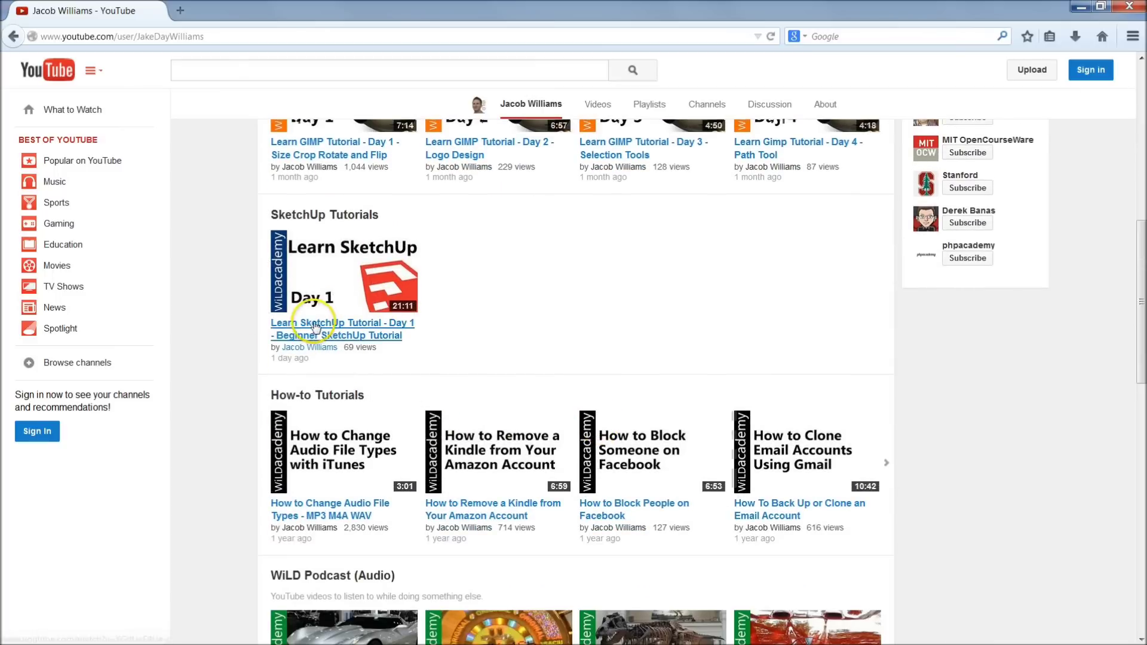
scroll(479, 435, down, 10)
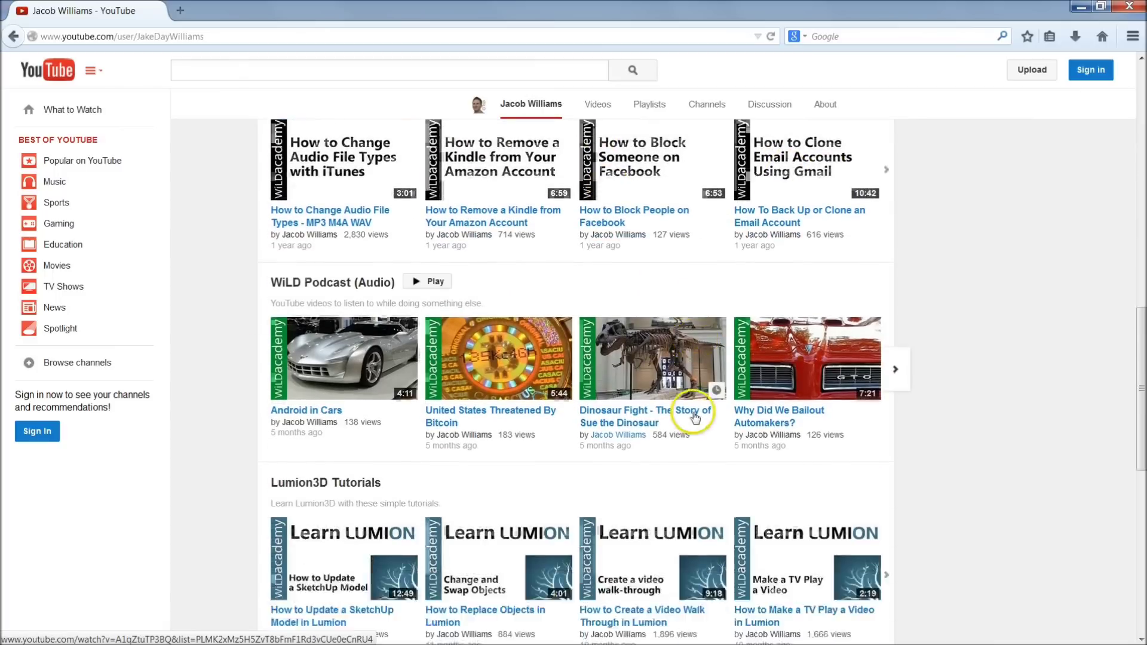
scroll(461, 417, down, 4)
scroll(451, 430, up, 15)
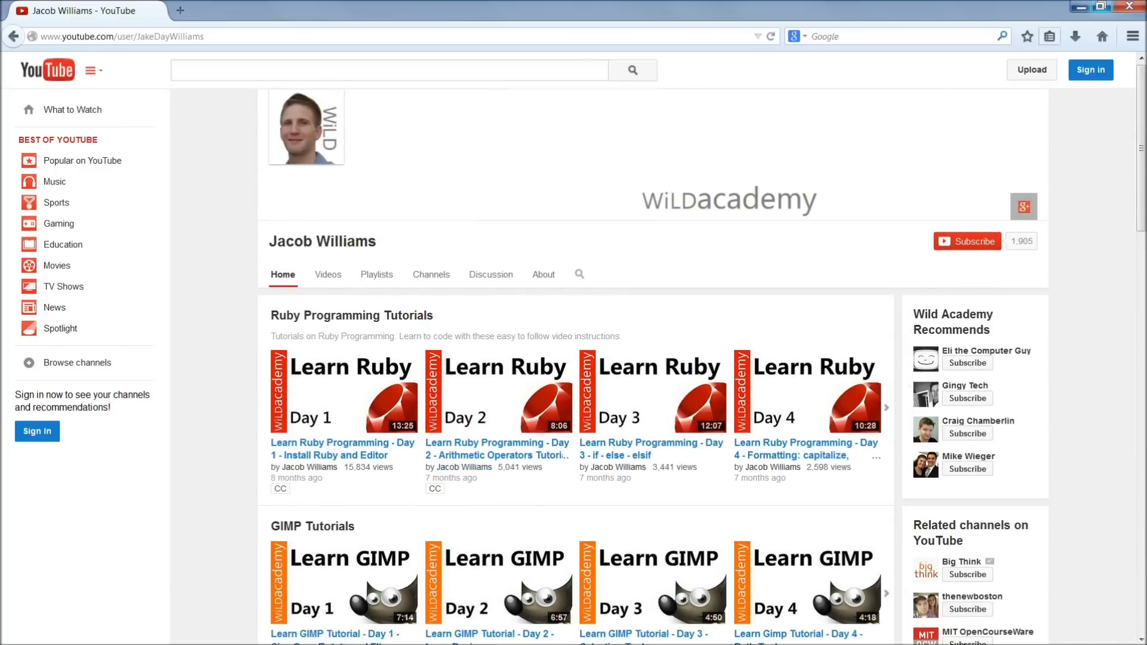
click(1082, 7)
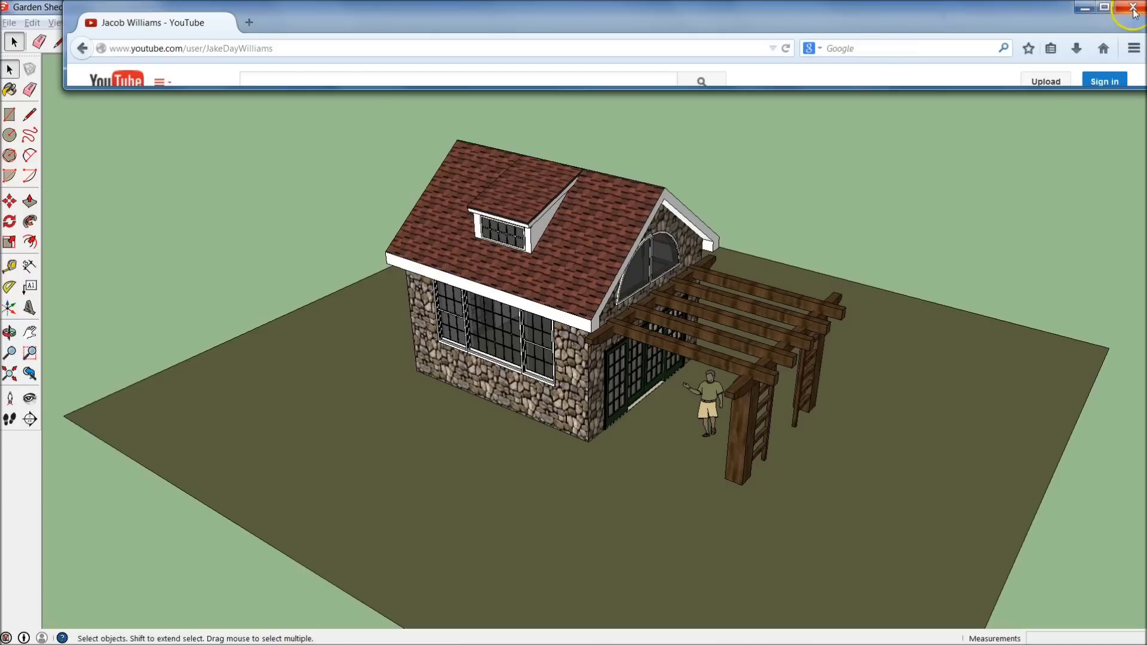
Step: Return to the Shed Model window and orbit to face the shed's door side
key(alt+Tab)
click(460, 344)
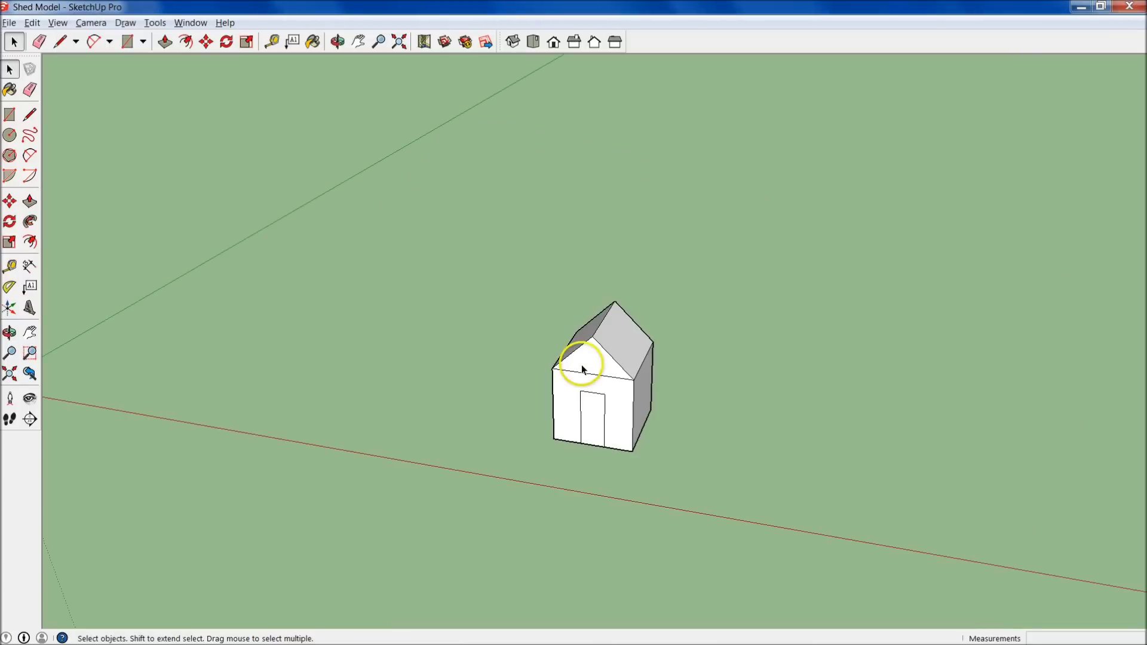
middle_drag(583, 369, 504, 389)
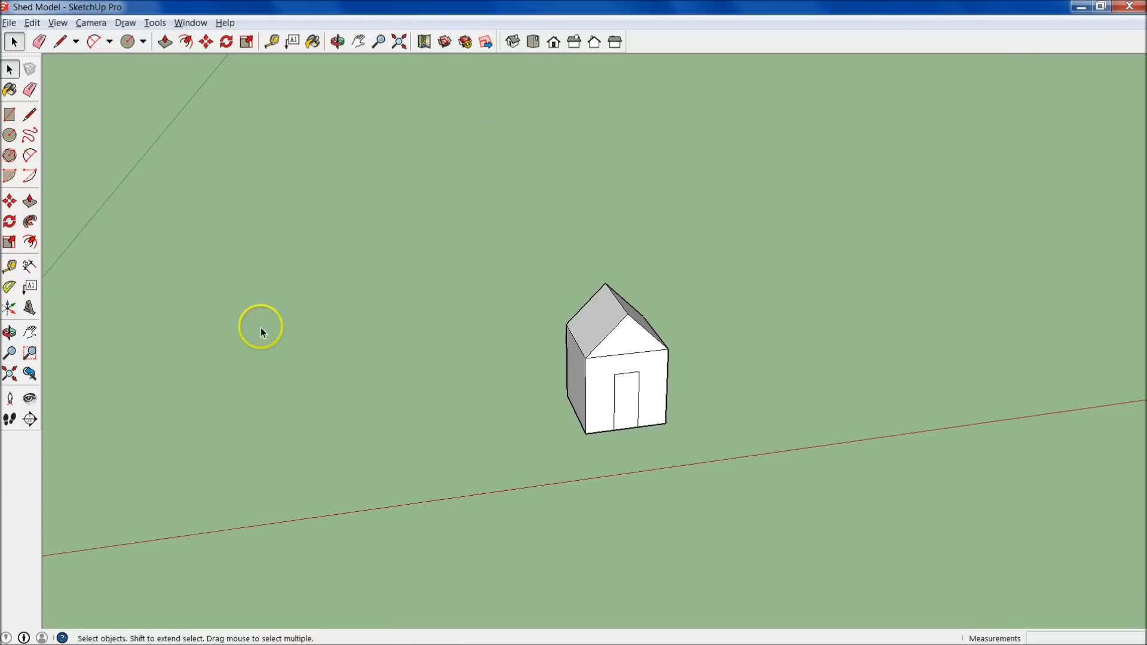
Step: Draw a circle with a 3' radius on the ground left of the shed
click(11, 135)
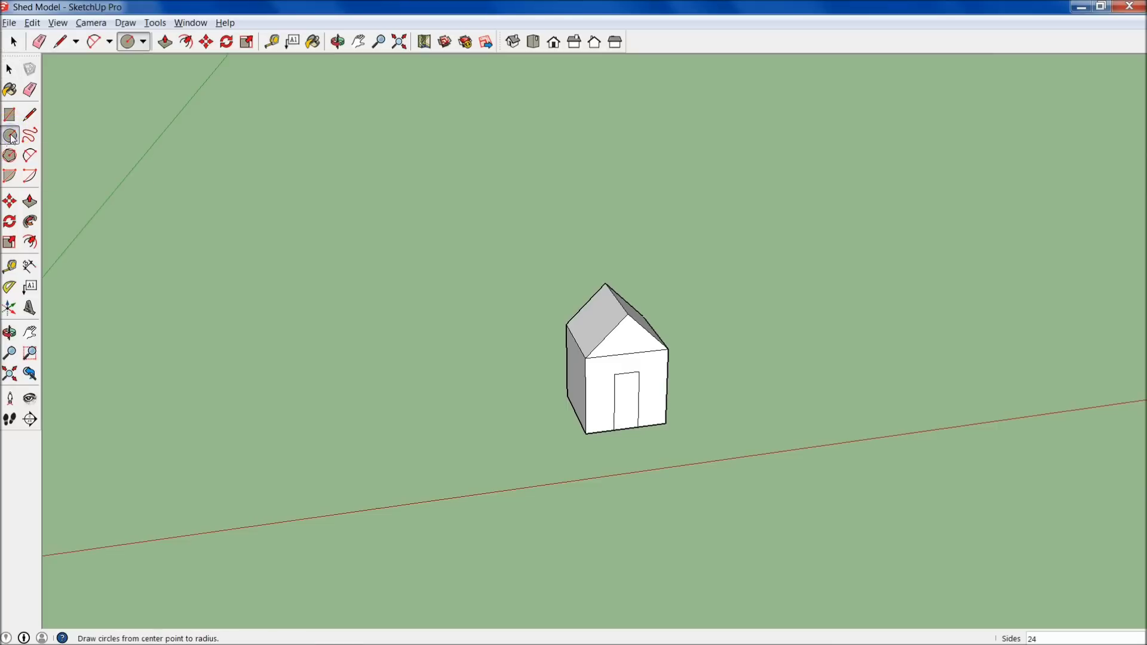
middle_drag(558, 436, 566, 456)
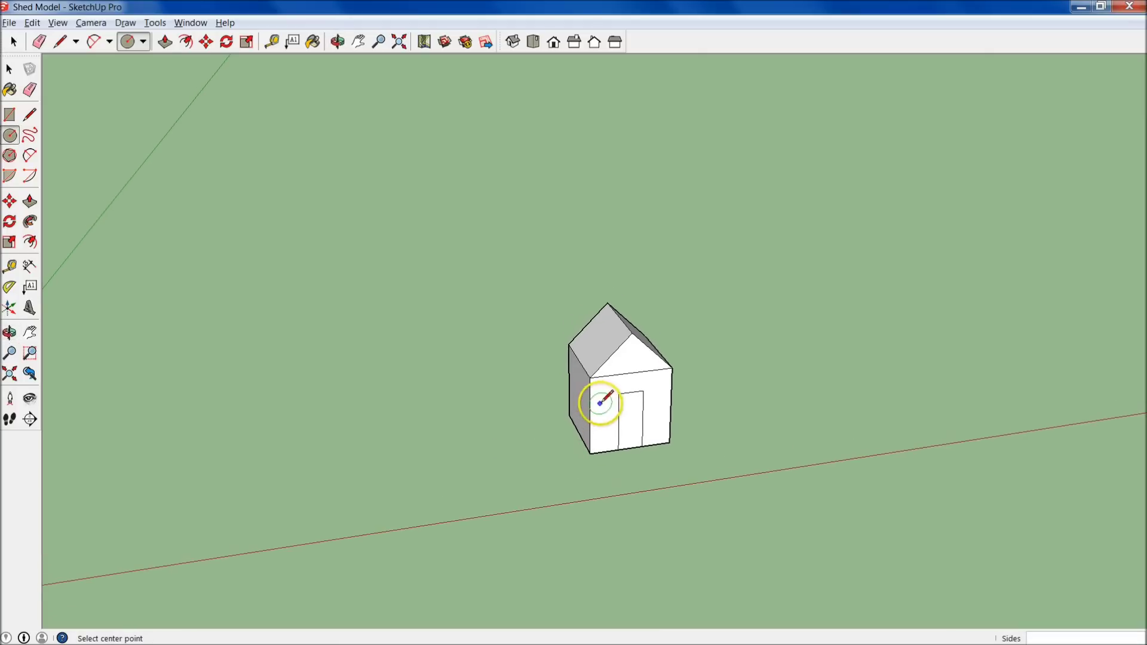
middle_drag(645, 384, 578, 392)
scroll(657, 383, up, 5)
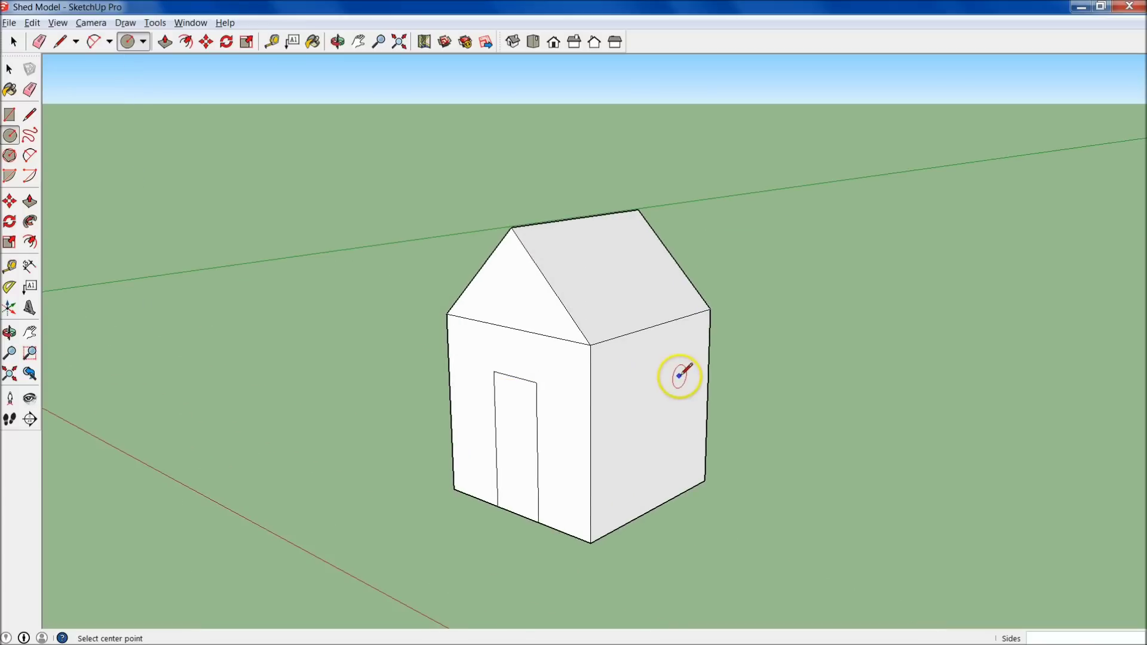
middle_drag(485, 297, 538, 318)
mouse_move(607, 281)
middle_down()
mouse_move(599, 287)
mouse_move(770, 316)
mouse_move(592, 287)
middle_up()
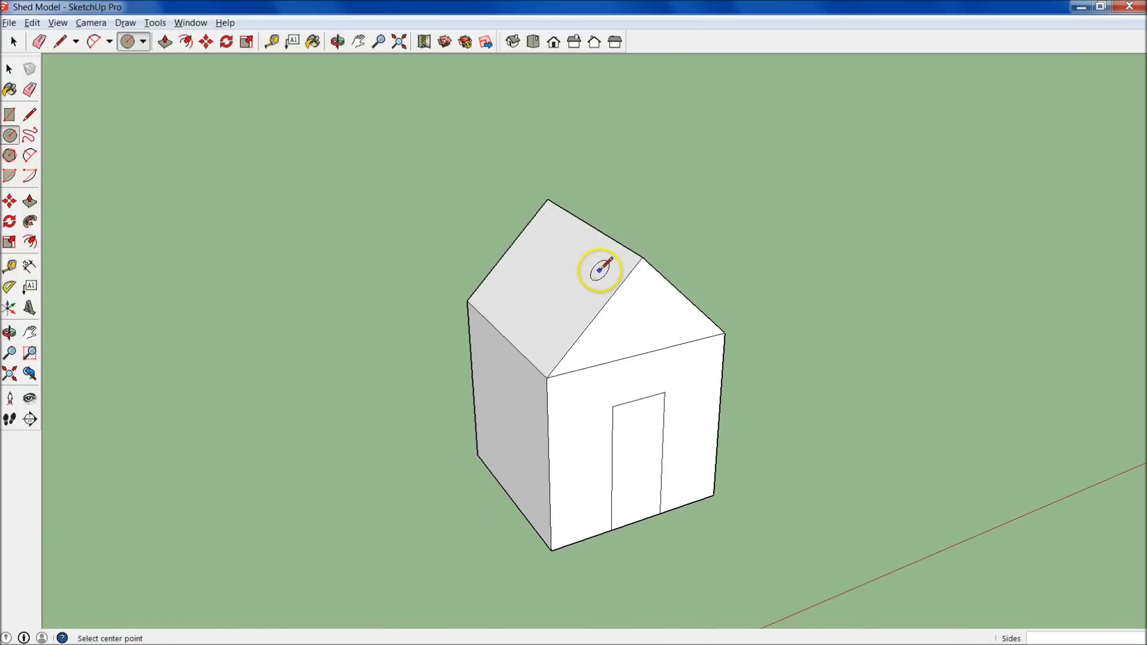
scroll(596, 263, down, 2)
middle_drag(451, 451, 414, 477)
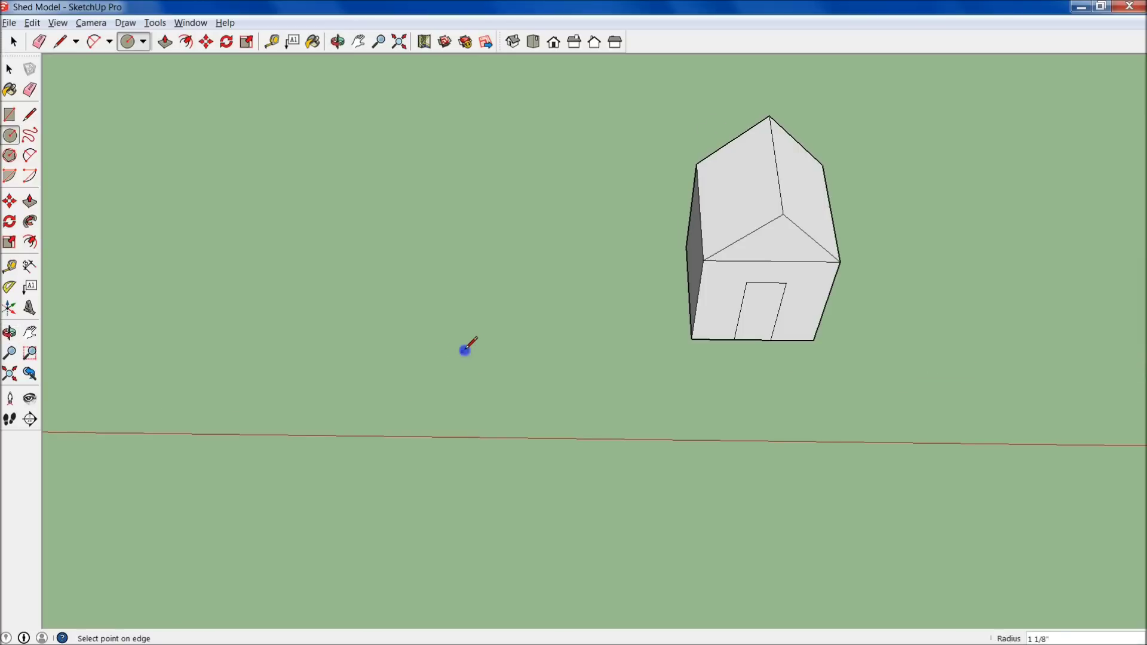
click(498, 323)
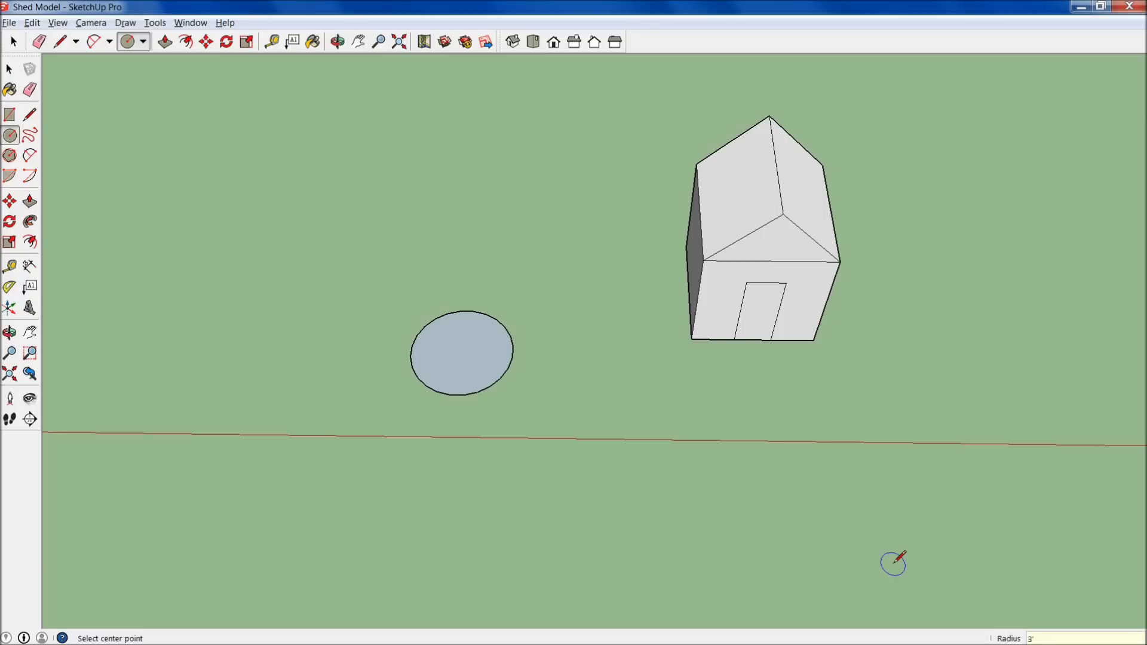
text(3')
key(Return)
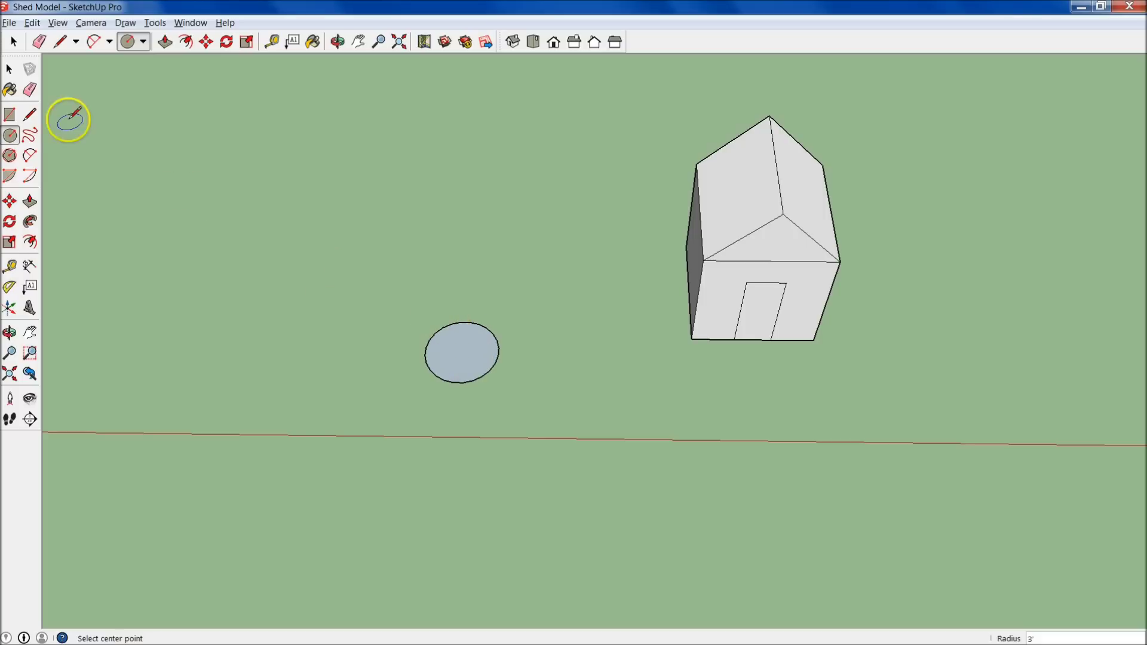
click(29, 115)
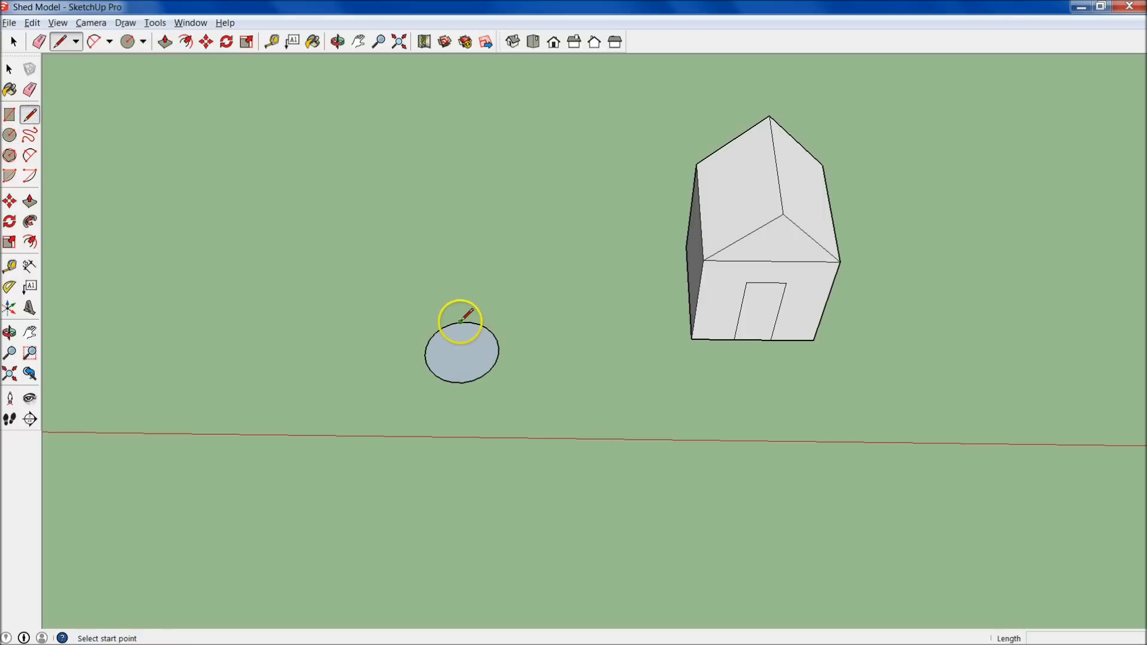
click(10, 266)
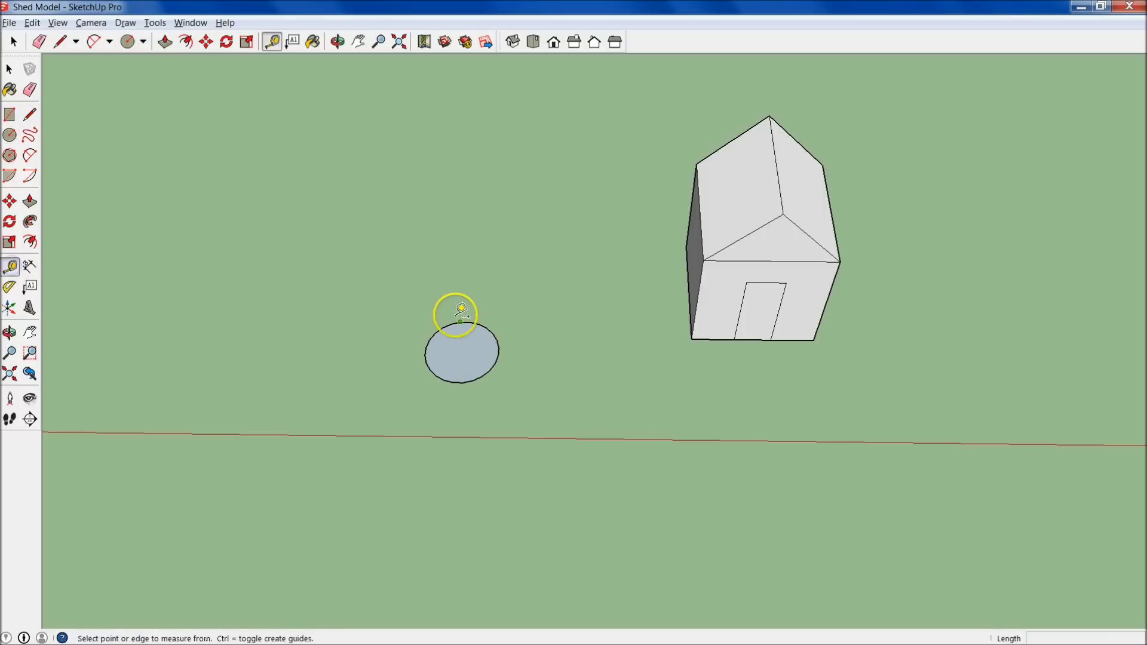
click(461, 321)
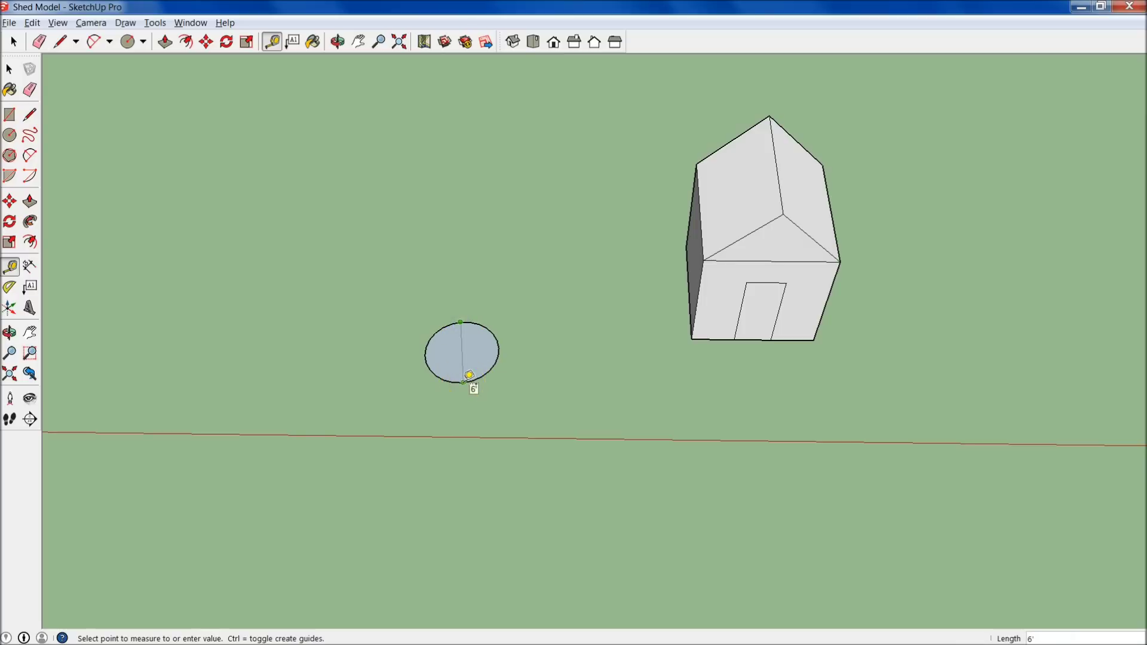
key(space)
key(o)
drag(474, 351, 448, 317)
key(space)
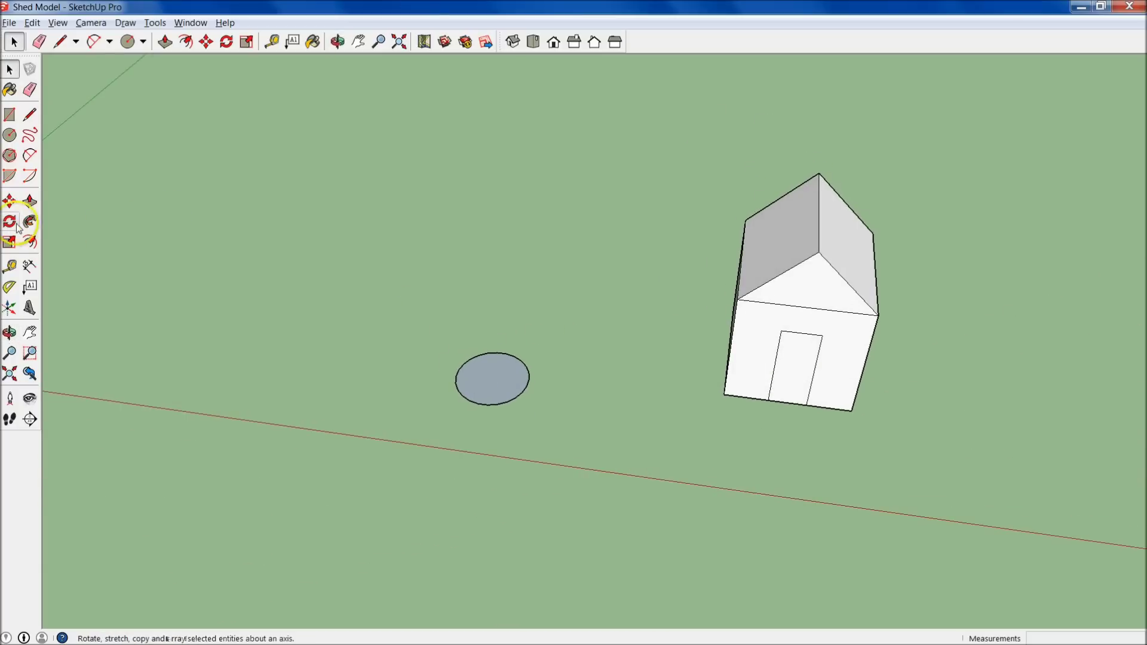
click(29, 201)
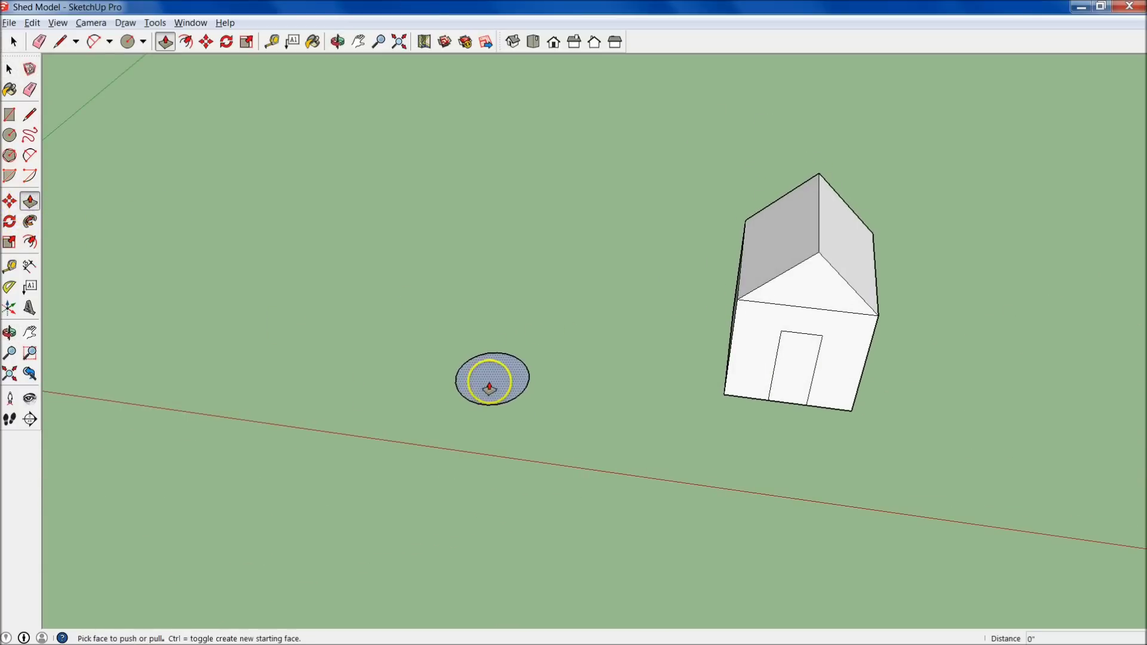
drag(489, 389, 470, 278)
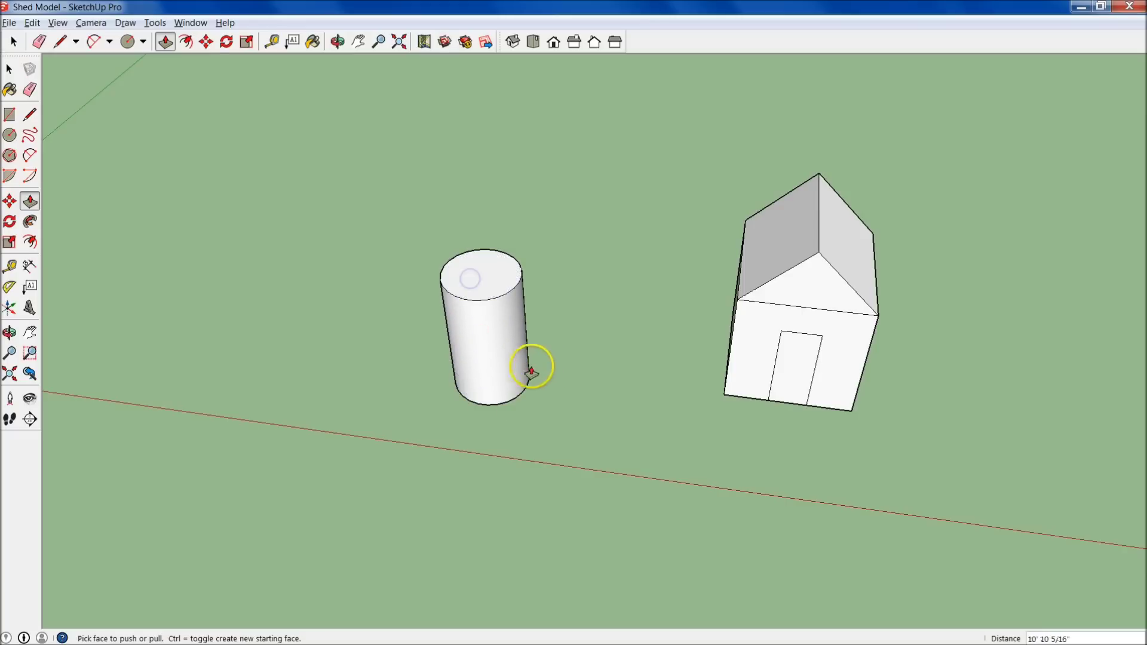
key(ctrl+z)
key(space)
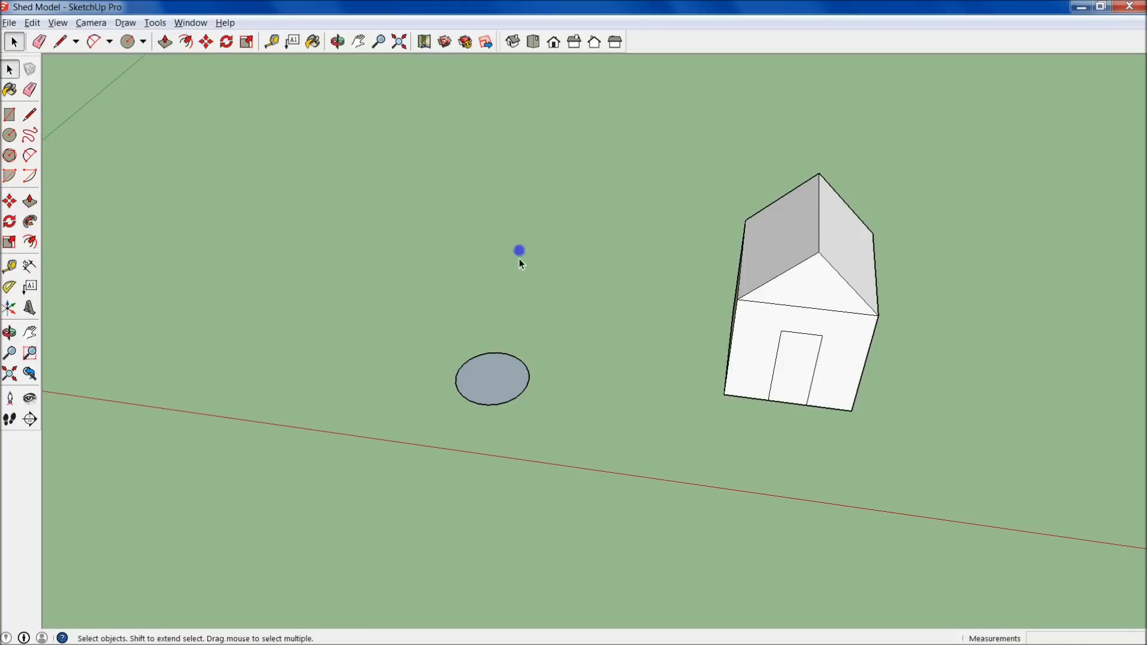
mouse_move(498, 379)
middle_down()
mouse_move(507, 322)
mouse_move(635, 413)
middle_up()
scroll(548, 379, up, 5)
scroll(651, 498, up, 6)
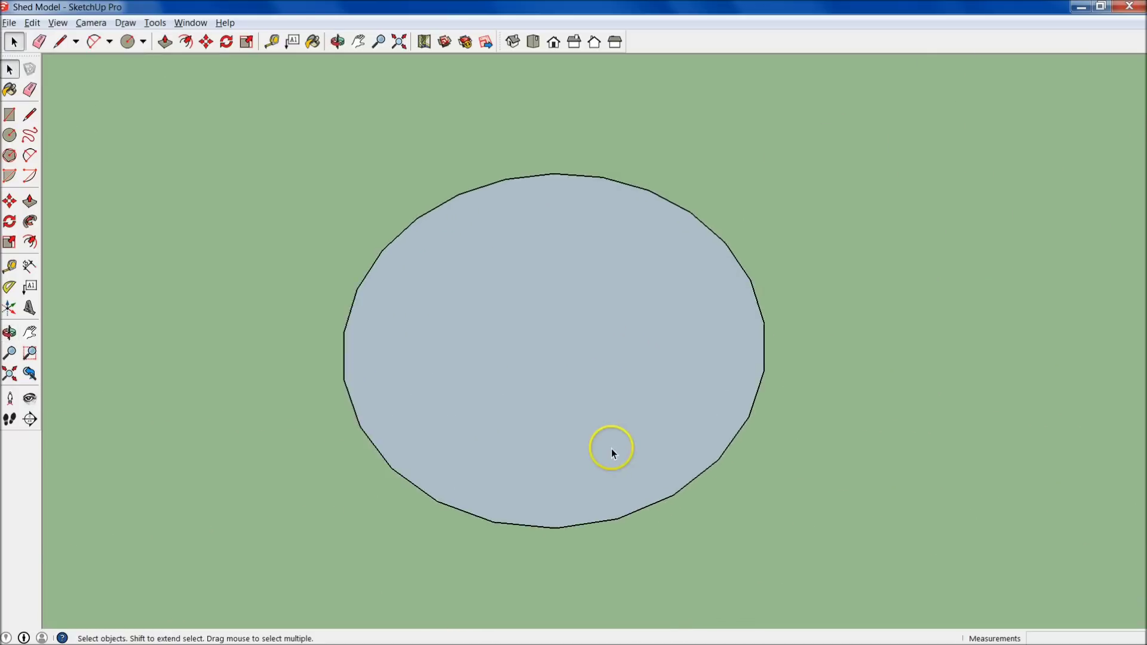
middle_drag(656, 486, 689, 453)
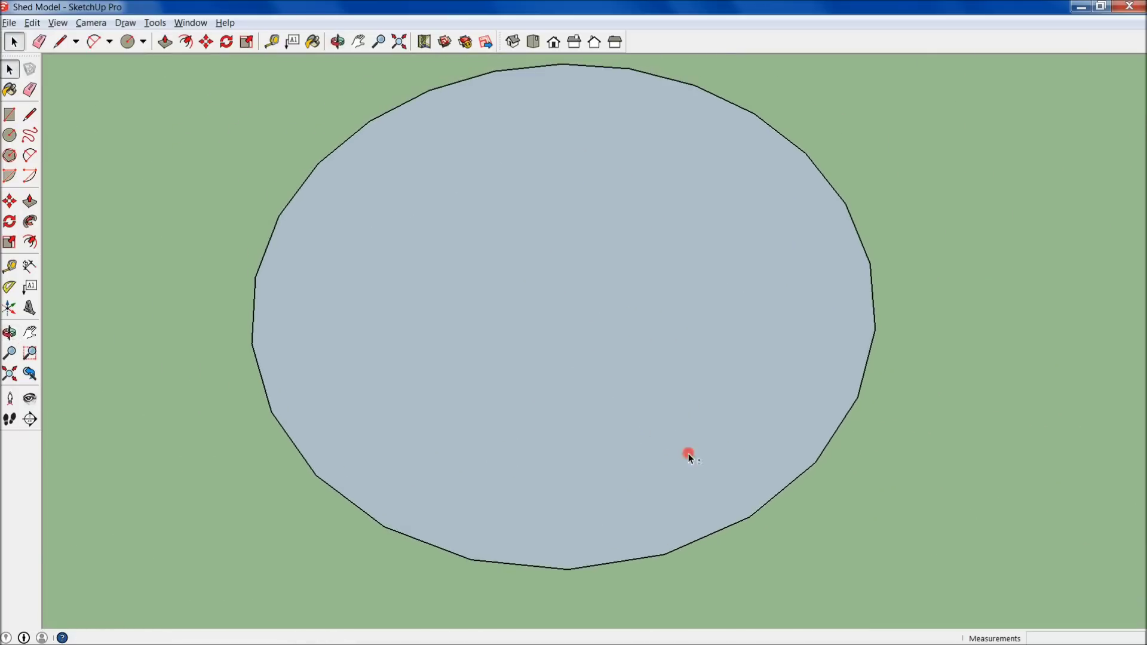
key(l)
click(665, 554)
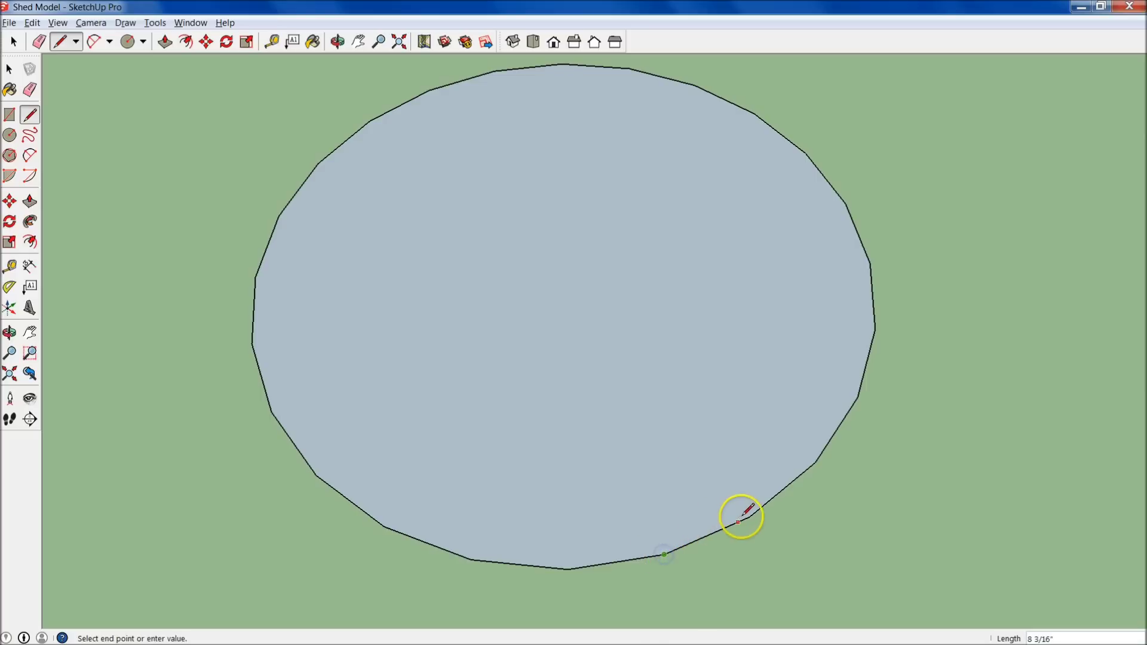
key(space)
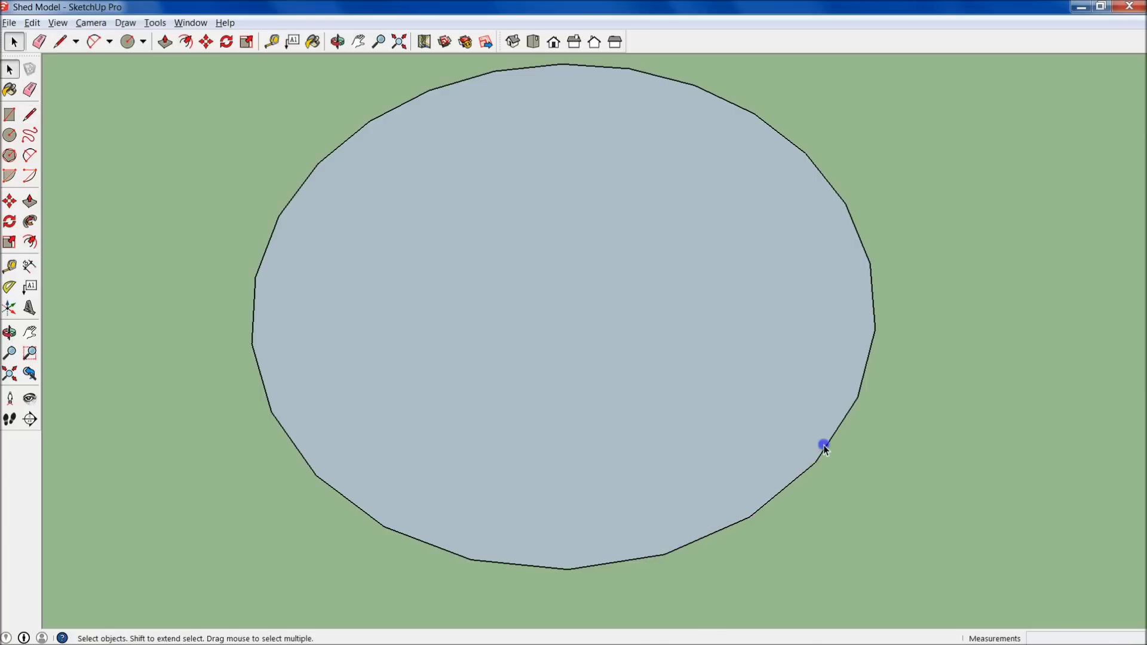
click(823, 447)
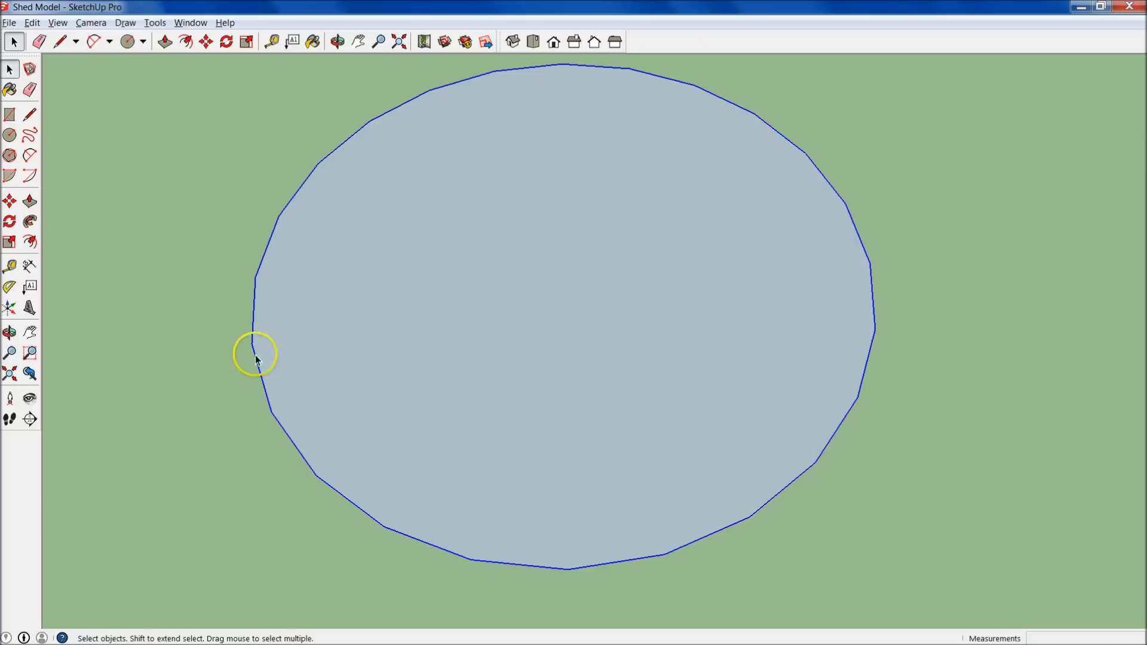
middle_drag(845, 203, 896, 295)
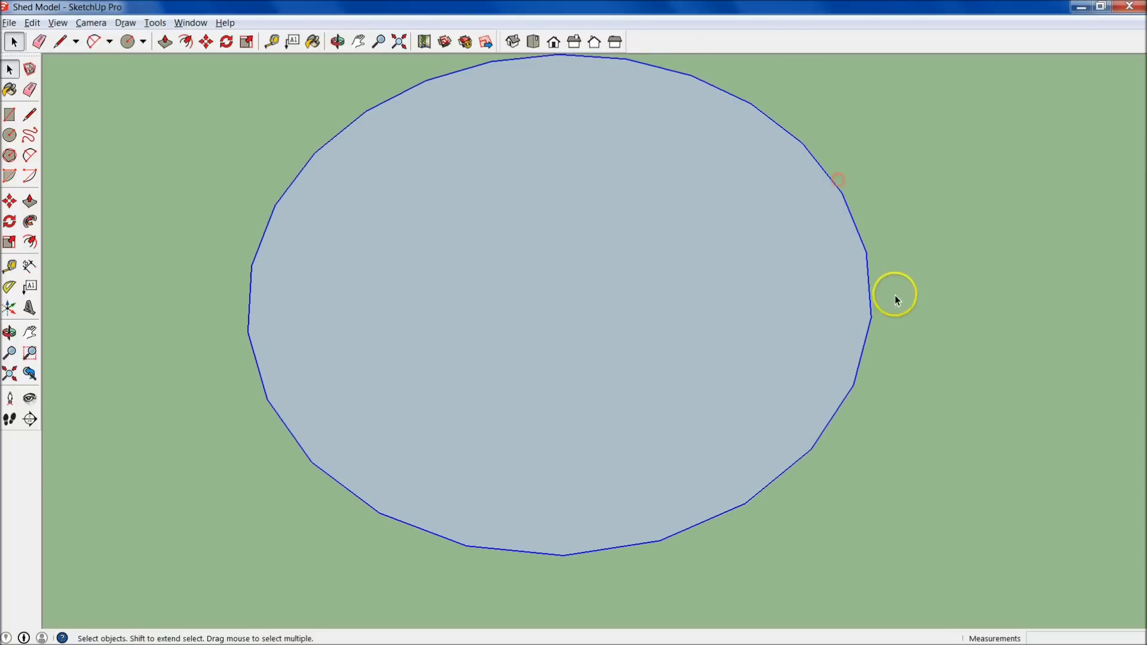
click(730, 506)
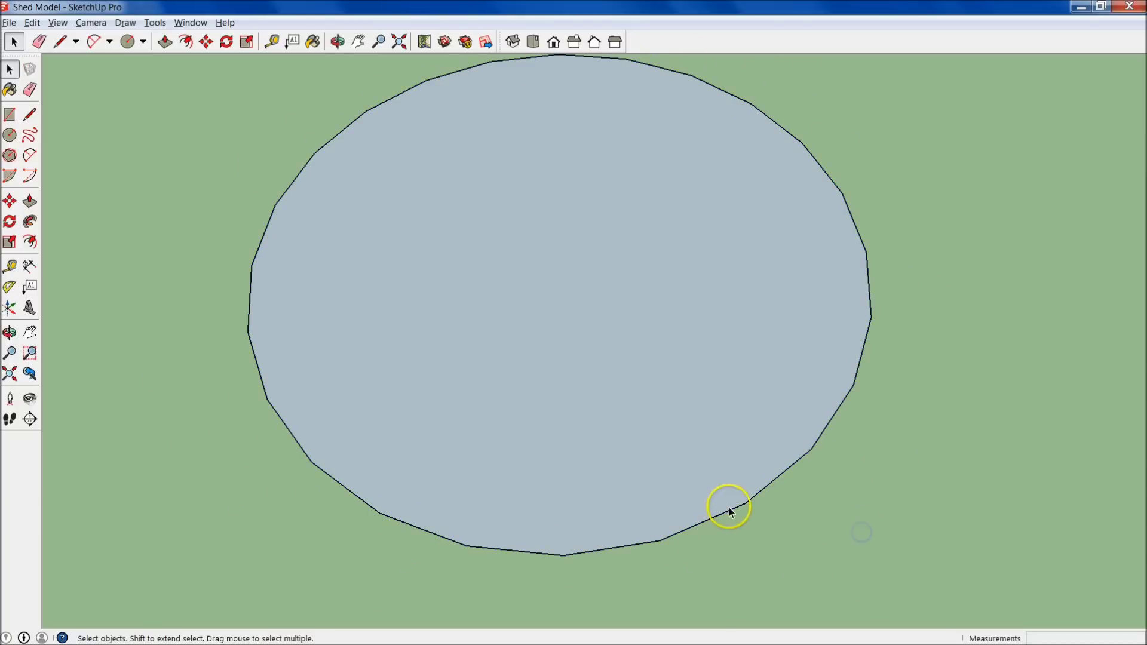
click(658, 372)
middle_drag(658, 372, 838, 415)
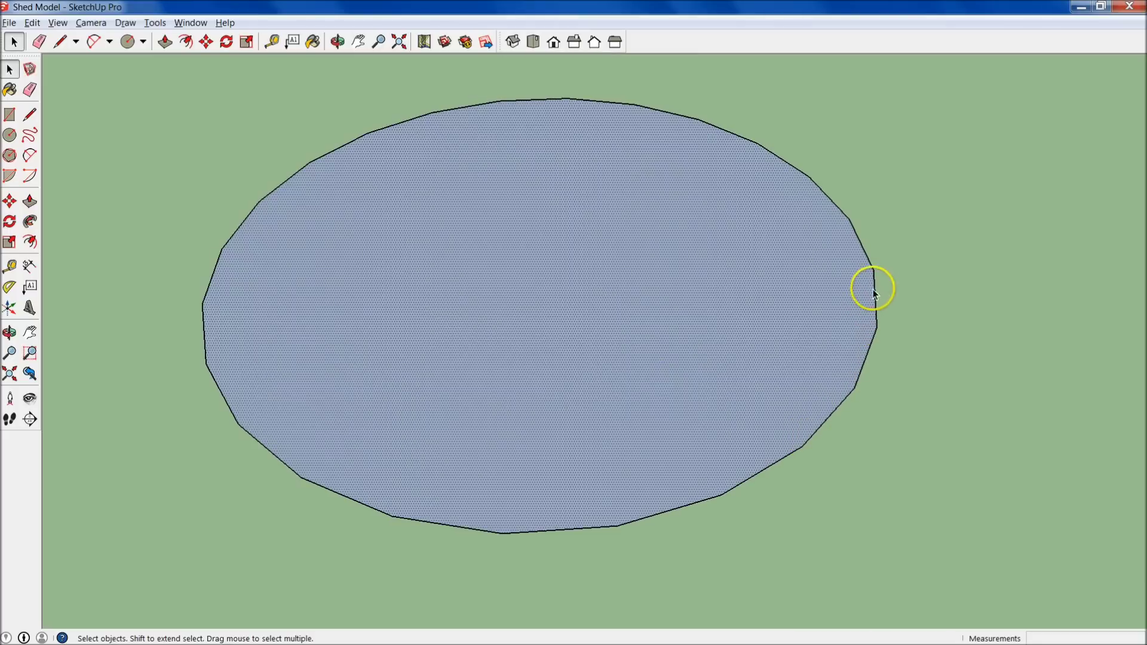
click(909, 385)
middle_drag(717, 345, 602, 475)
middle_drag(556, 549, 561, 496)
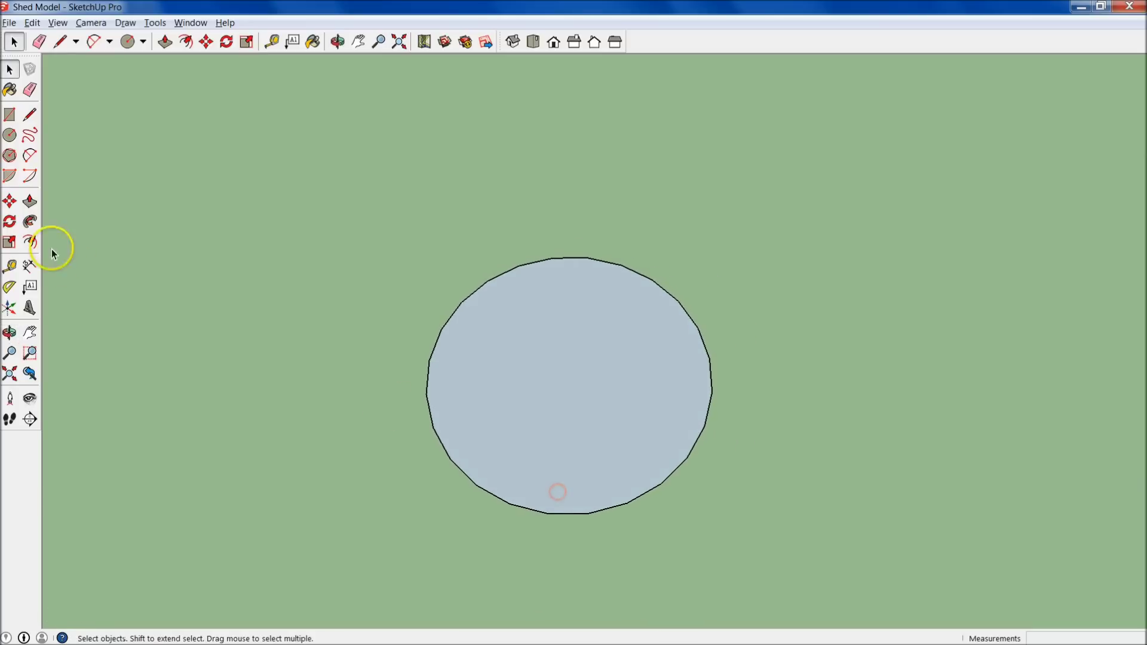
scroll(518, 458, up, 4)
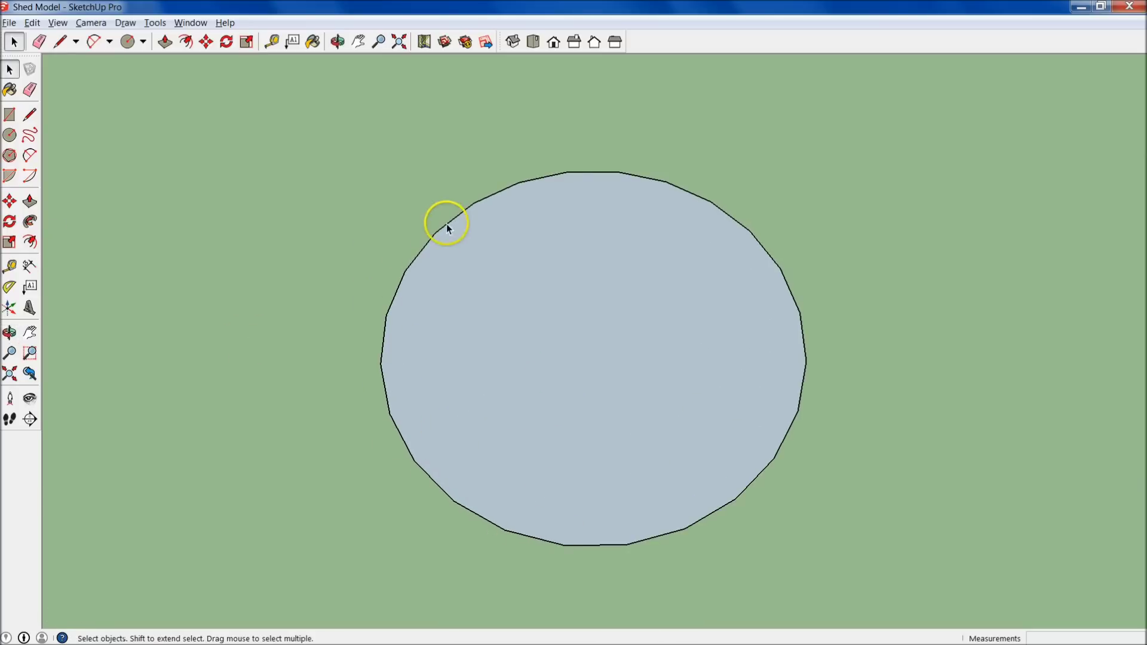
scroll(737, 492, up, 2)
middle_drag(738, 492, 690, 389)
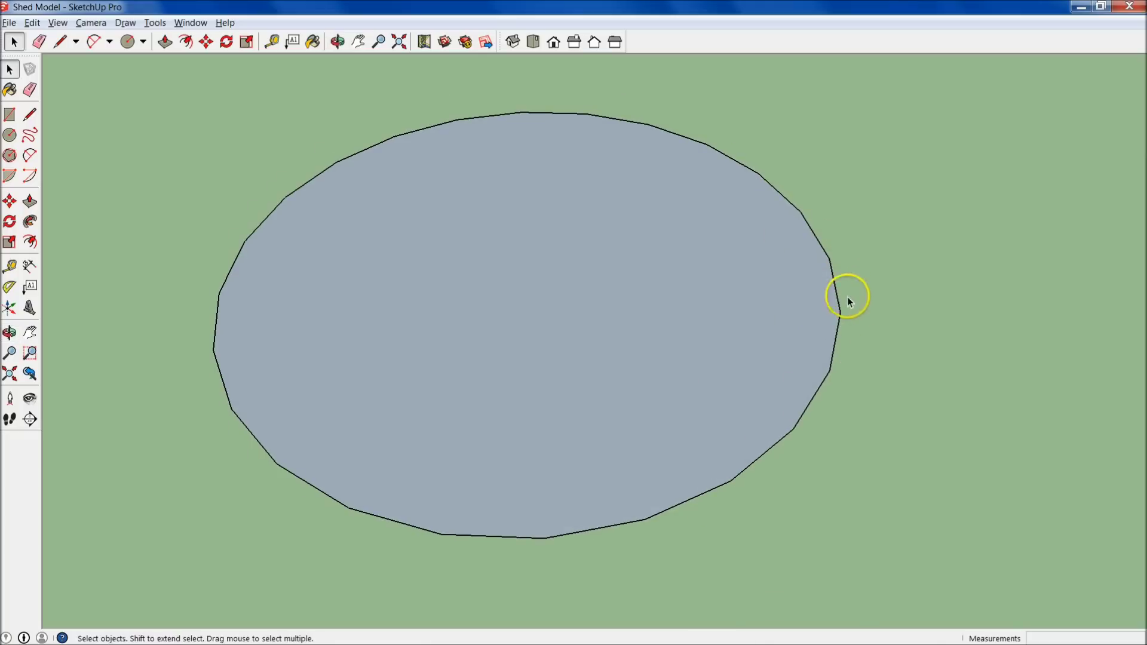
key(l)
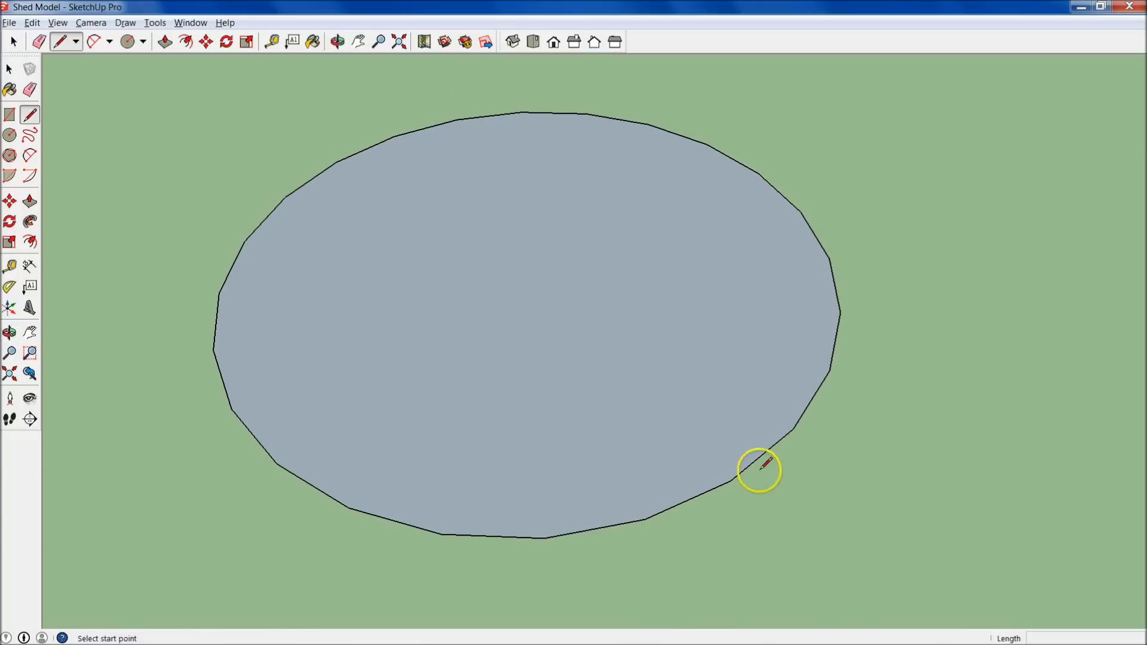
middle_drag(439, 544, 436, 615)
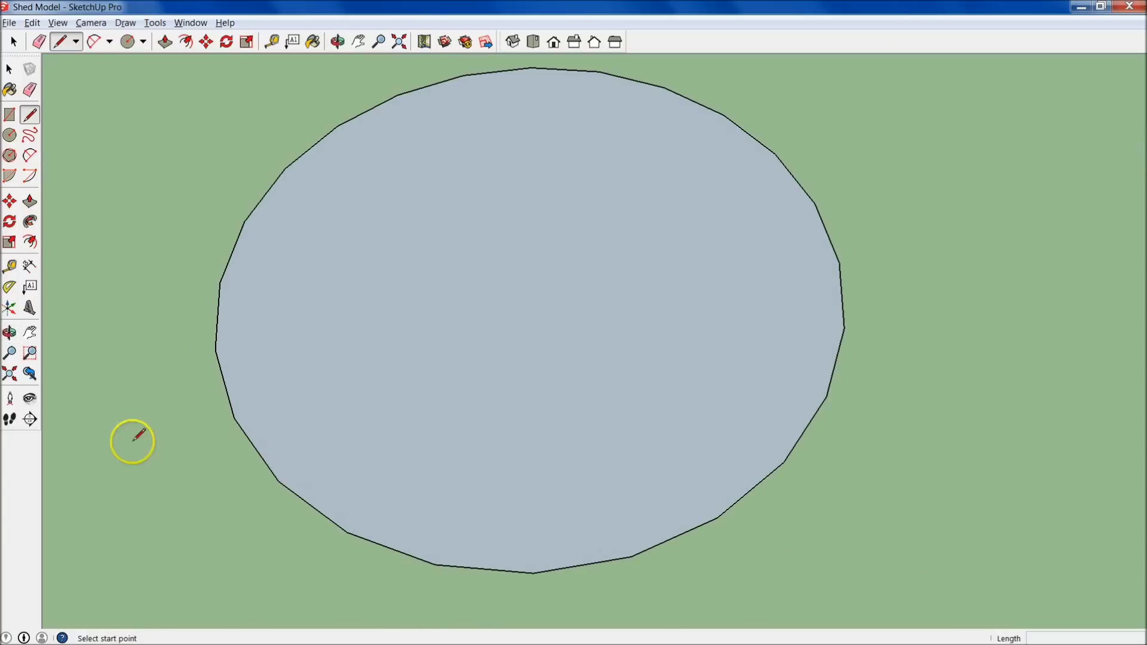
key(c)
scroll(590, 397, down, 5)
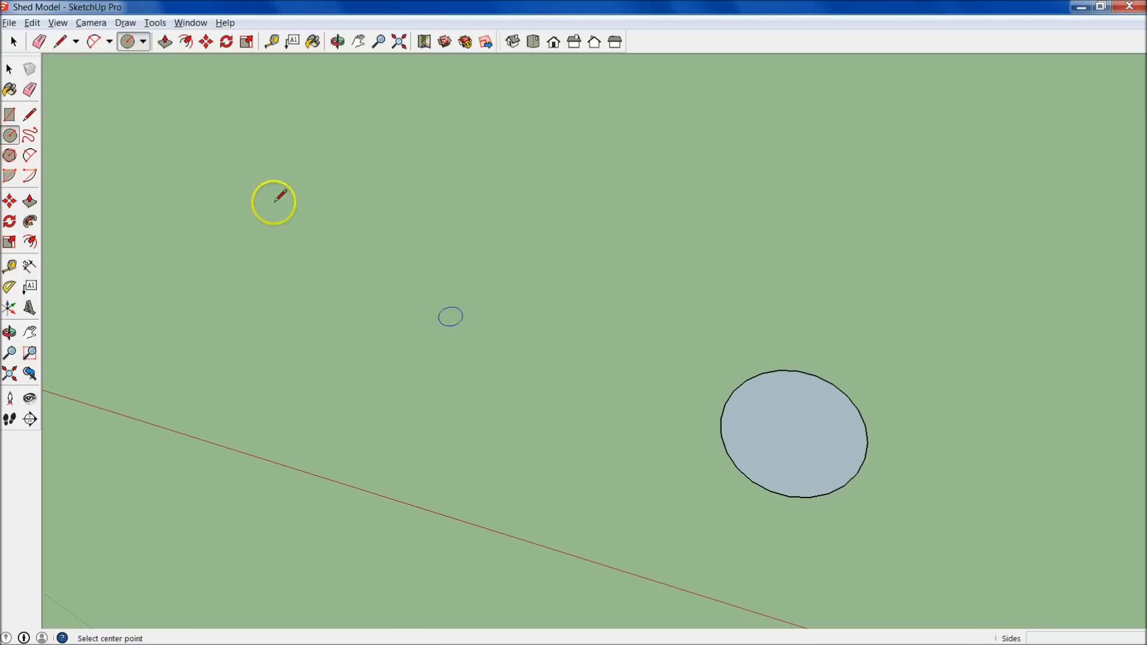
Step: Draw a new circle and give it 6 sides, forming a large hexagonal face
click(10, 136)
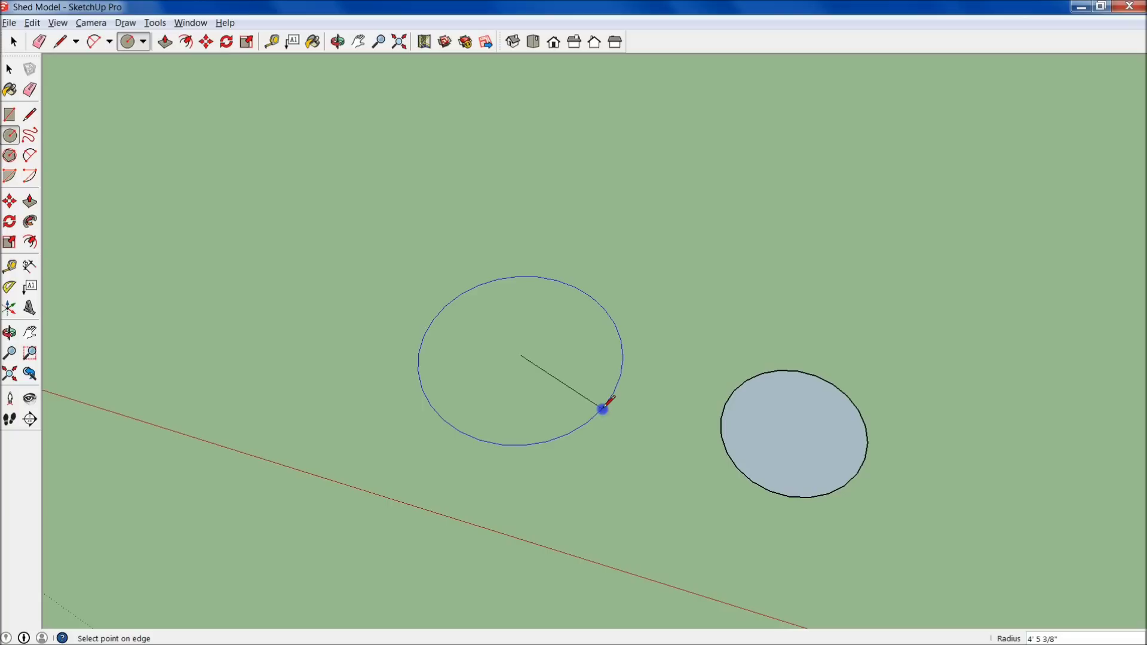
click(603, 408)
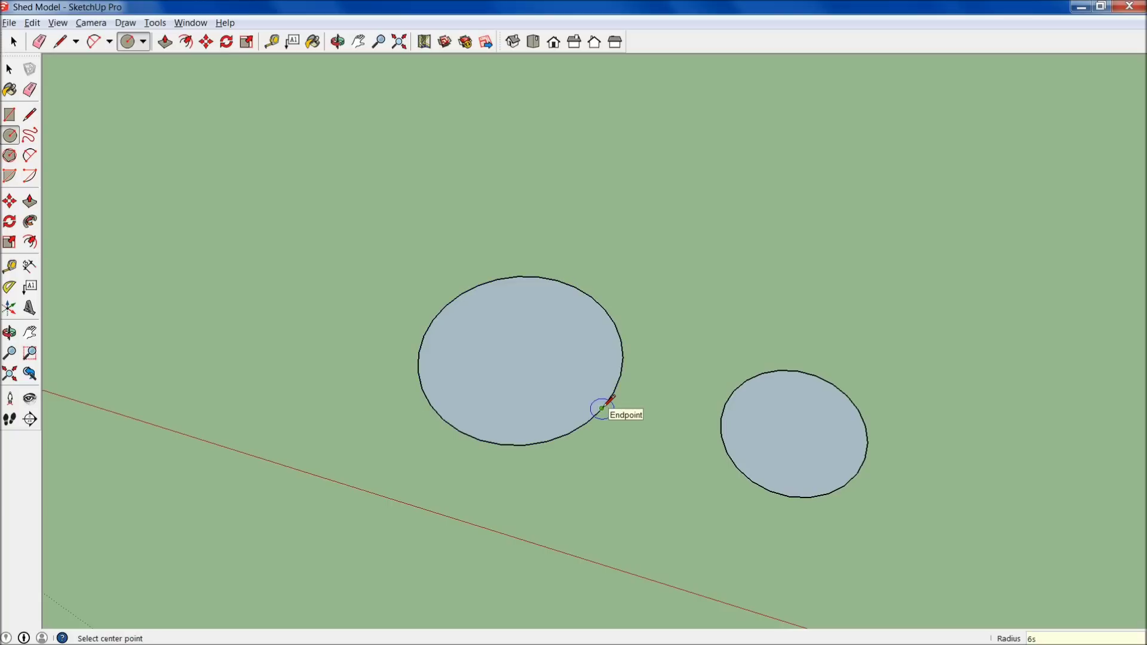
key(Return)
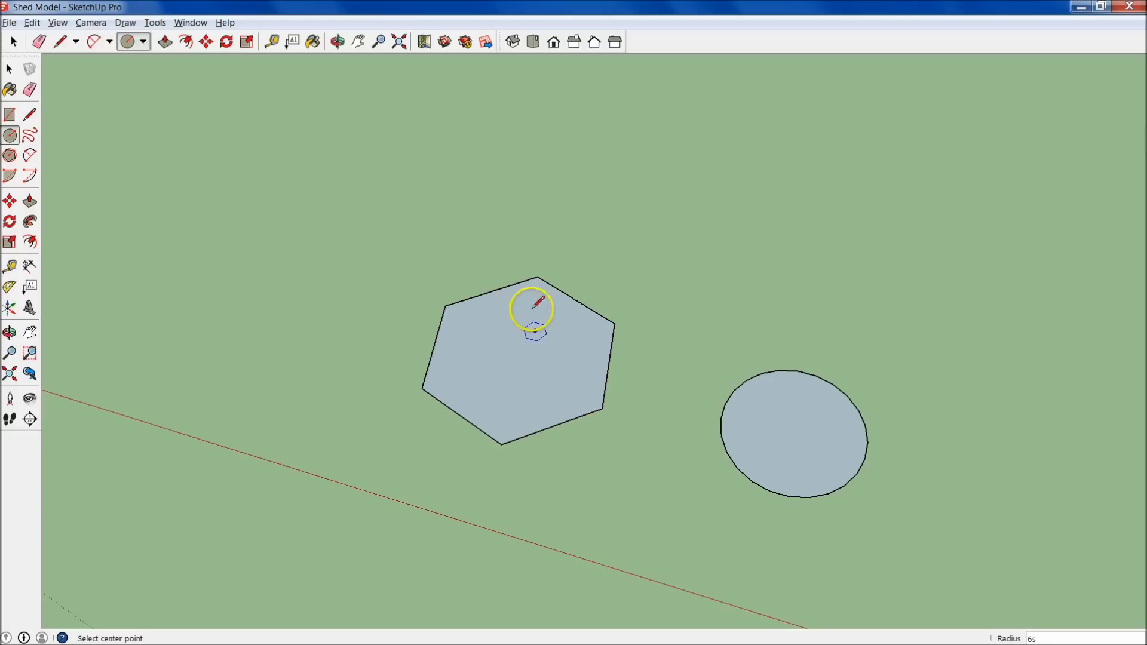
scroll(538, 305, down, 6)
scroll(565, 365, down, 5)
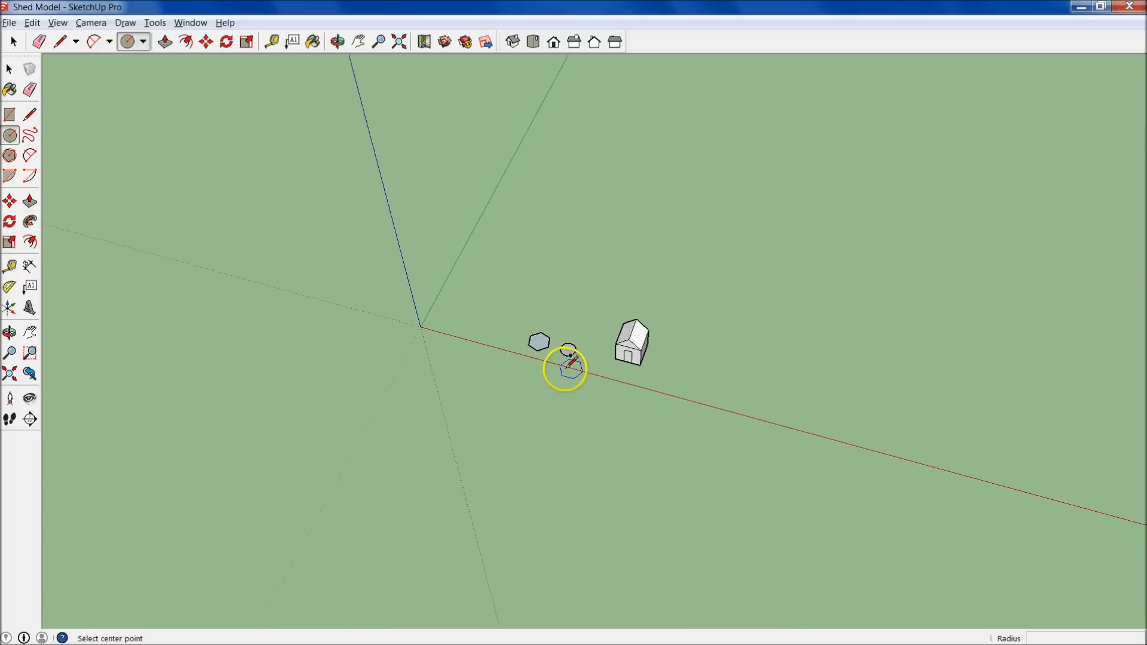
scroll(568, 373, up, 2)
scroll(566, 372, up, 6)
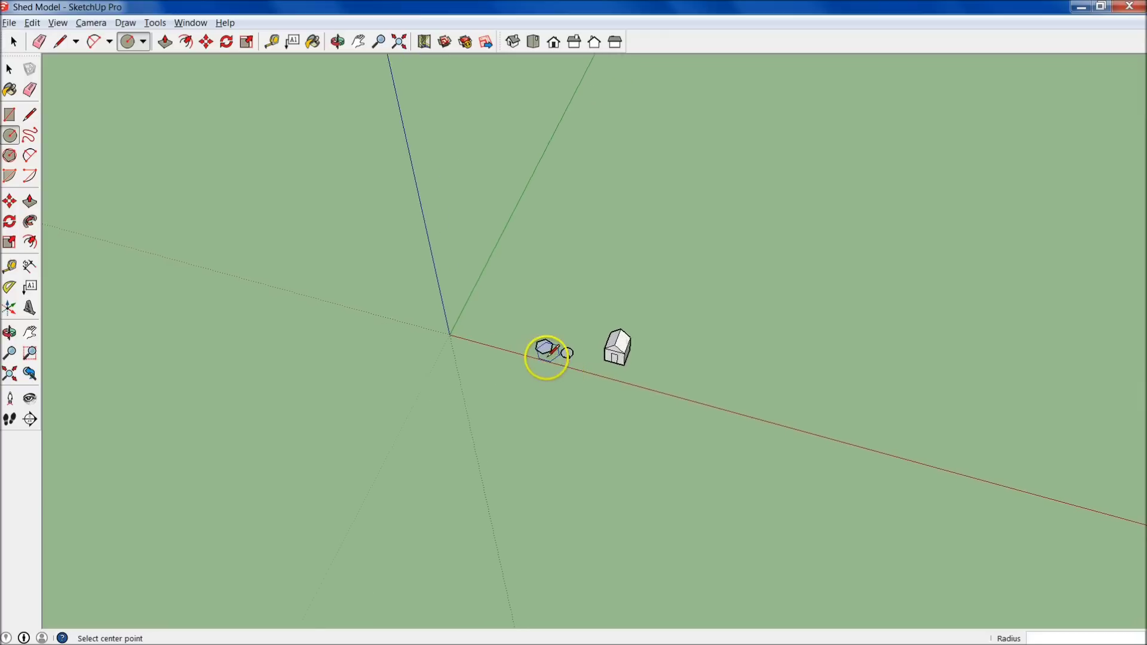
scroll(597, 347, up, 6)
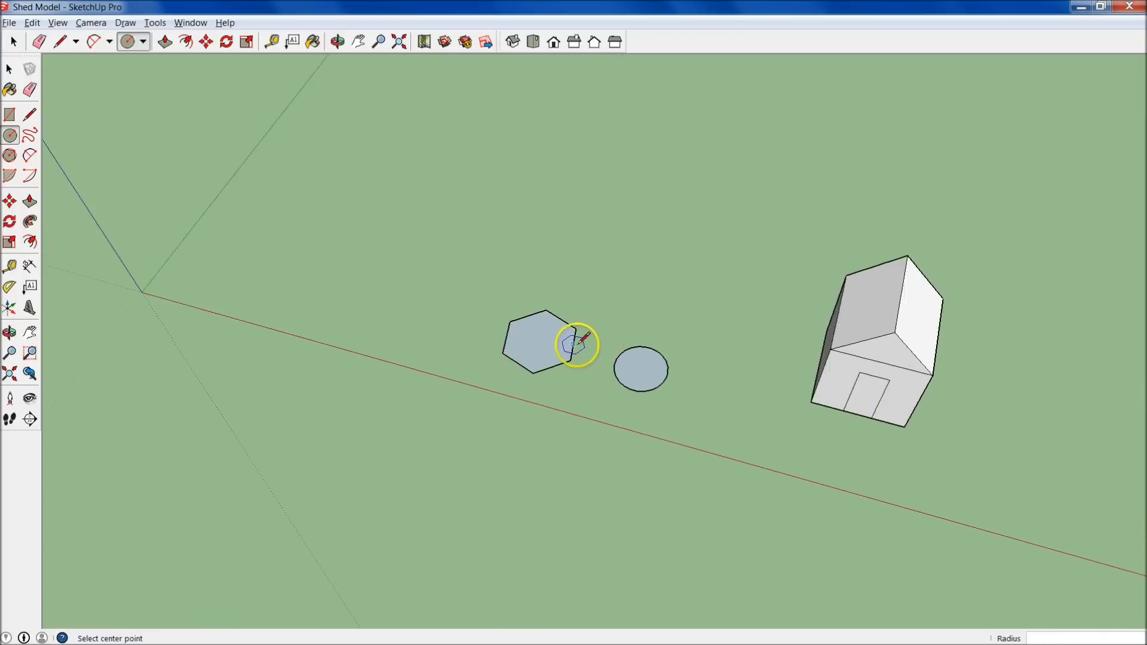
Step: Draw a small hexagon nearby with the Polygon tool
click(19, 138)
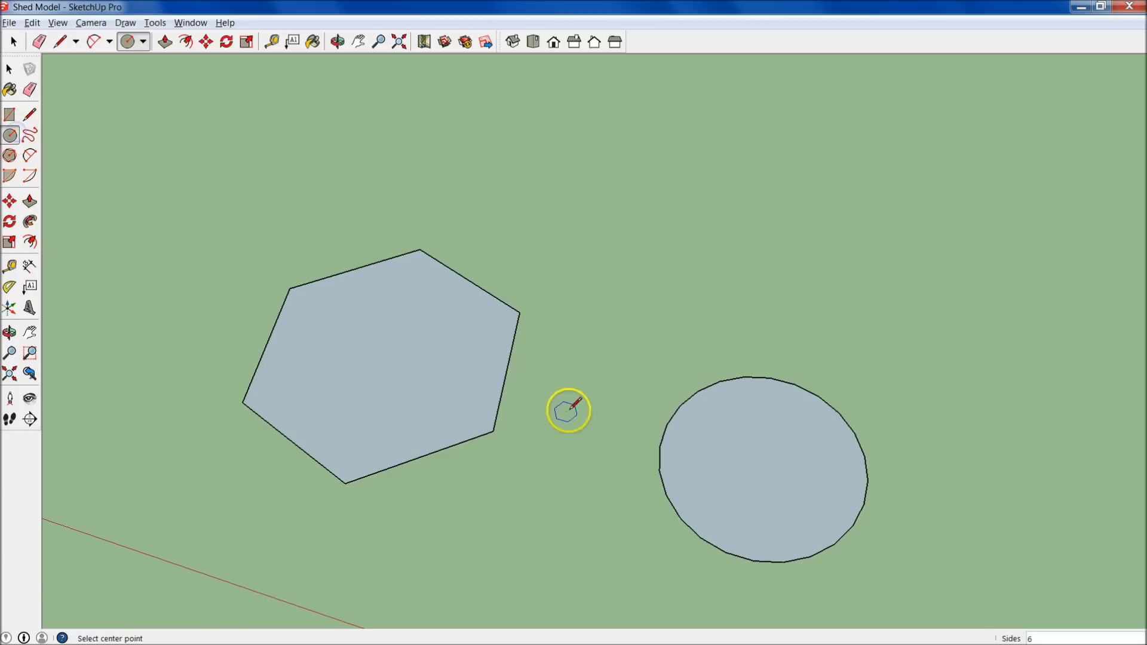
middle_drag(702, 294, 668, 310)
click(738, 318)
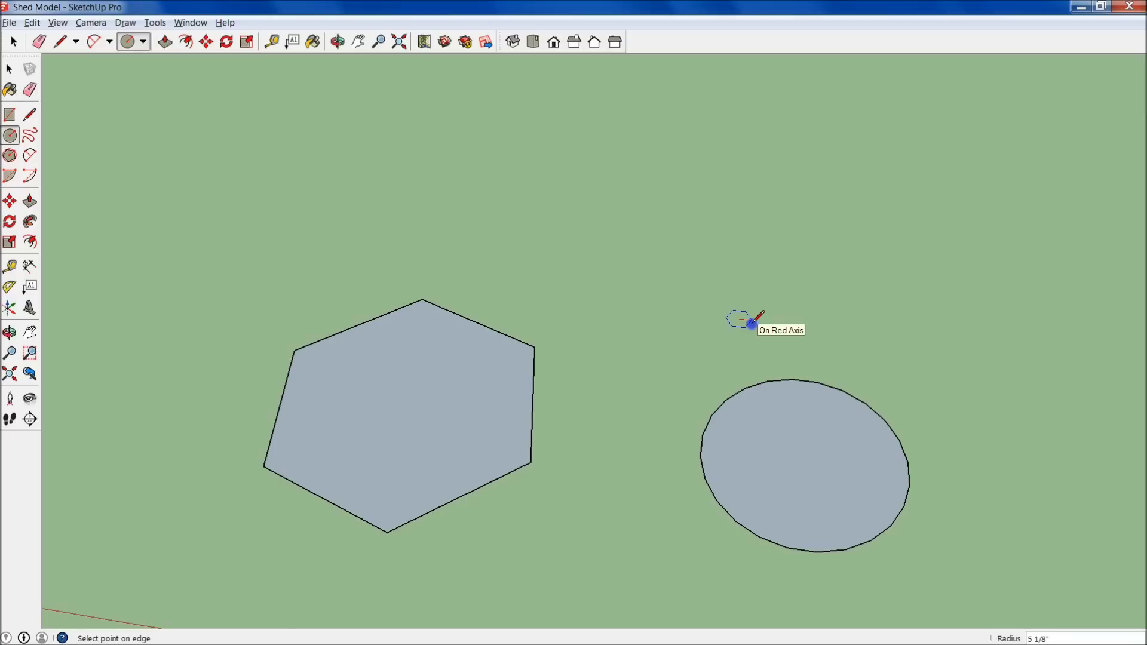
click(752, 324)
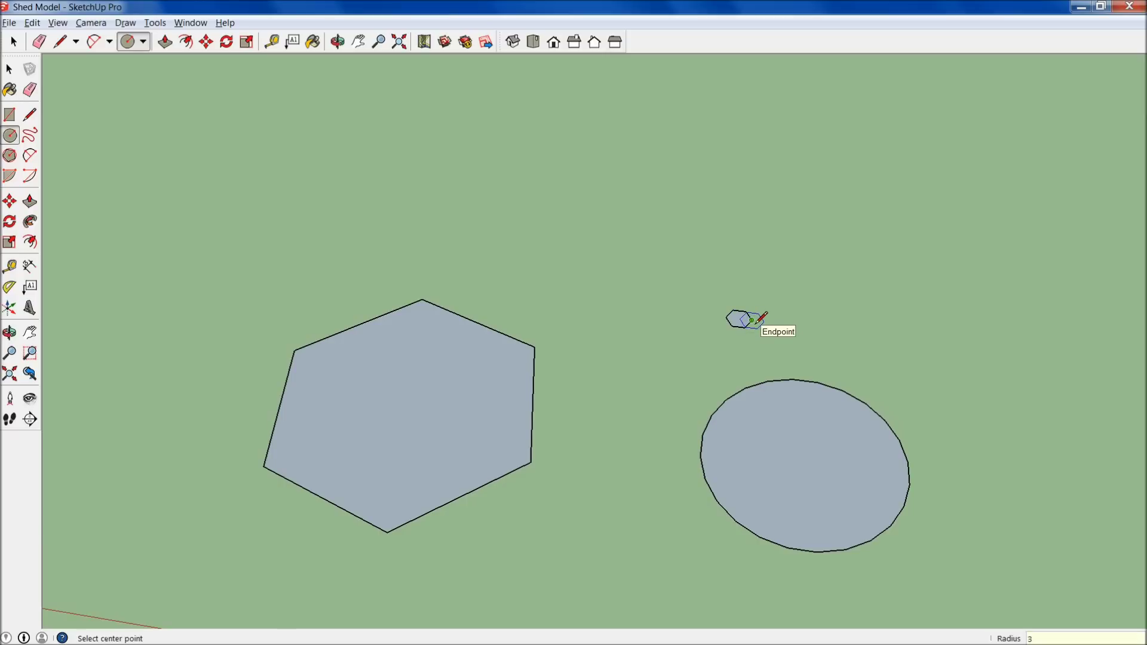
scroll(744, 311, up, 5)
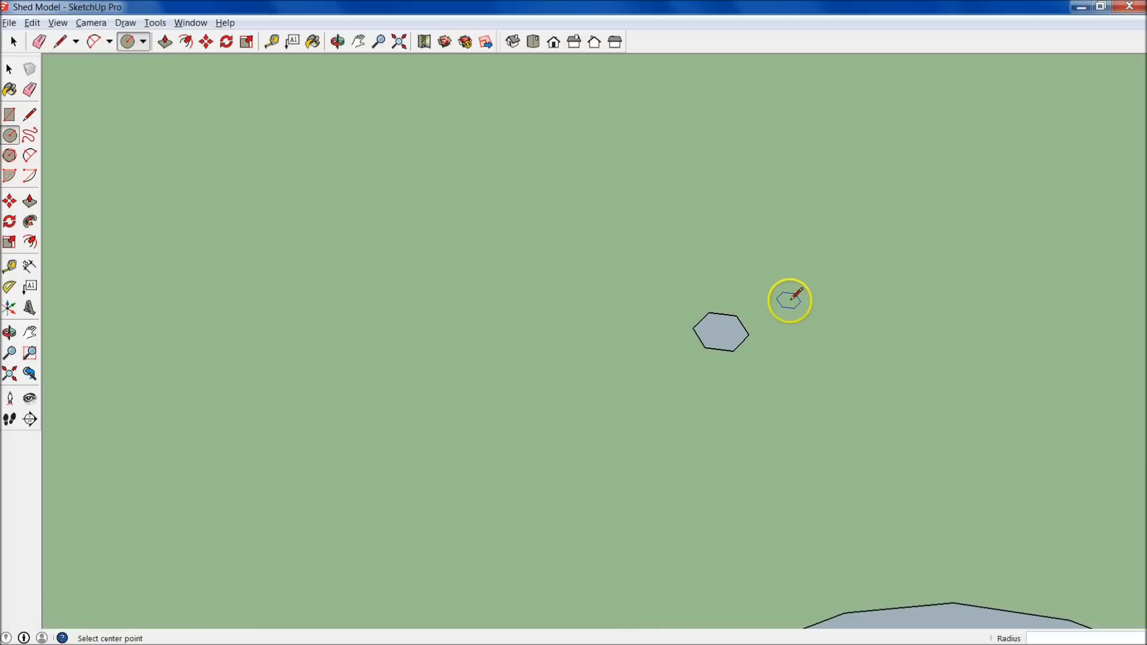
Step: Push/Pull the small hexagon up into a tall, slender post
key(p)
drag(707, 340, 702, 145)
middle_drag(737, 327, 756, 430)
scroll(691, 162, up, 5)
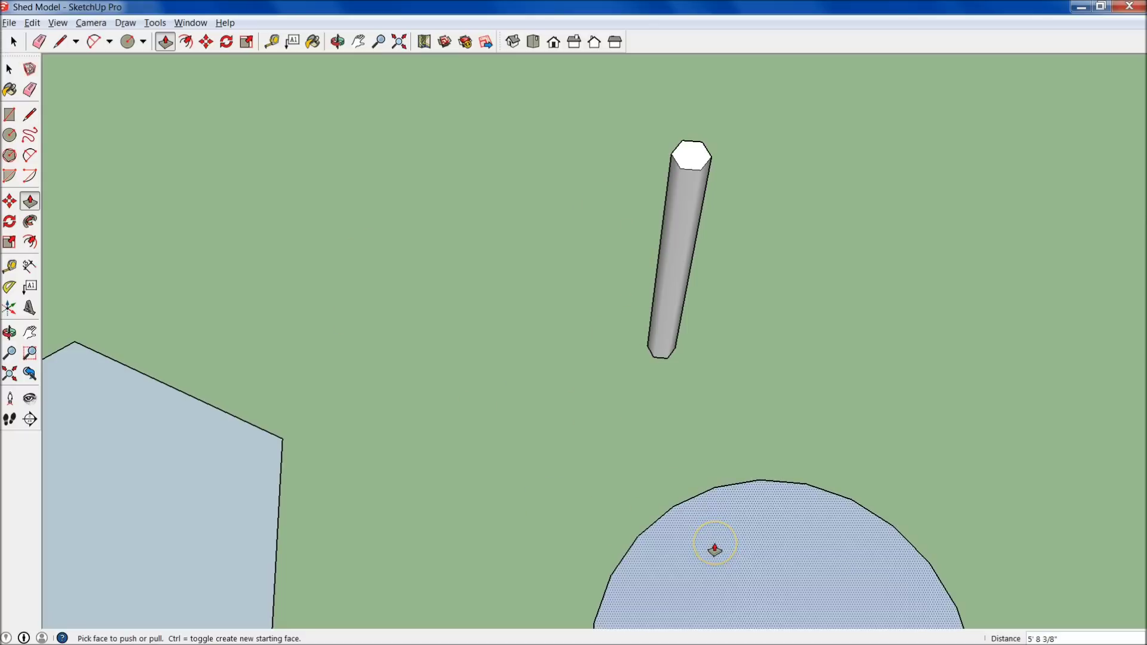
click(677, 418)
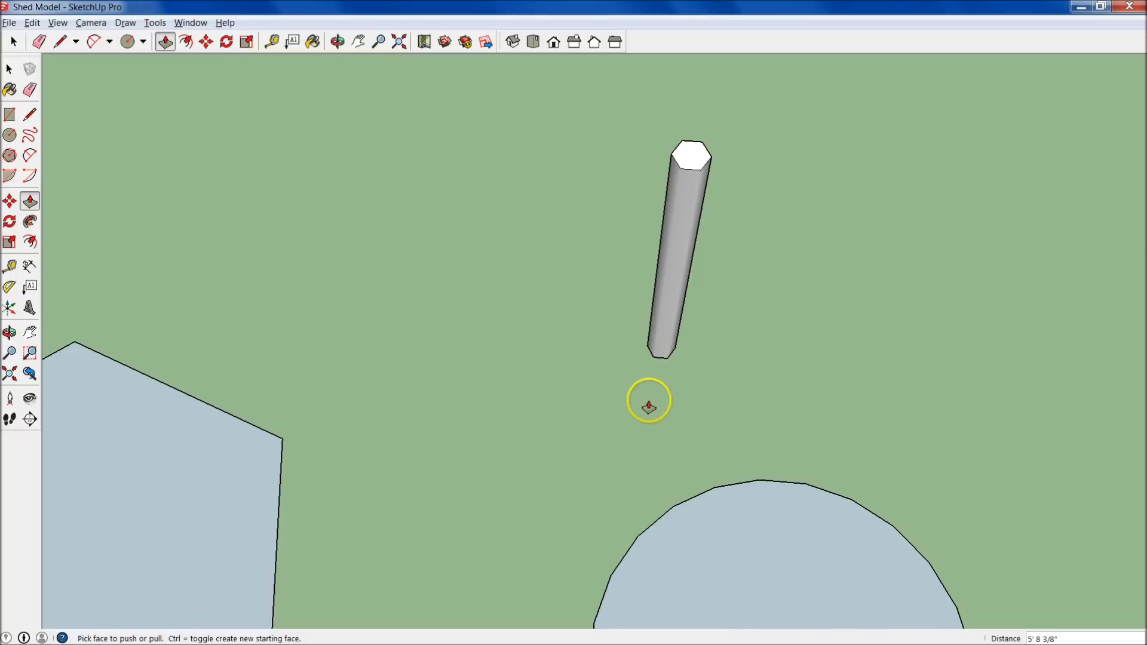
scroll(649, 408, down, 3)
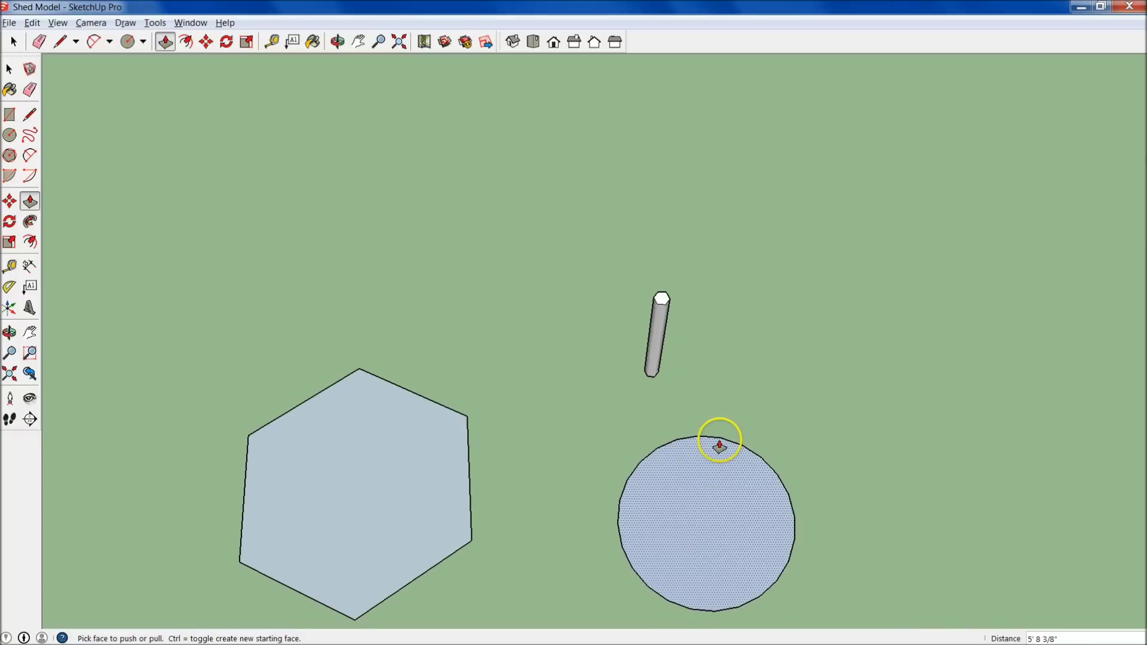
middle_drag(694, 535, 629, 408)
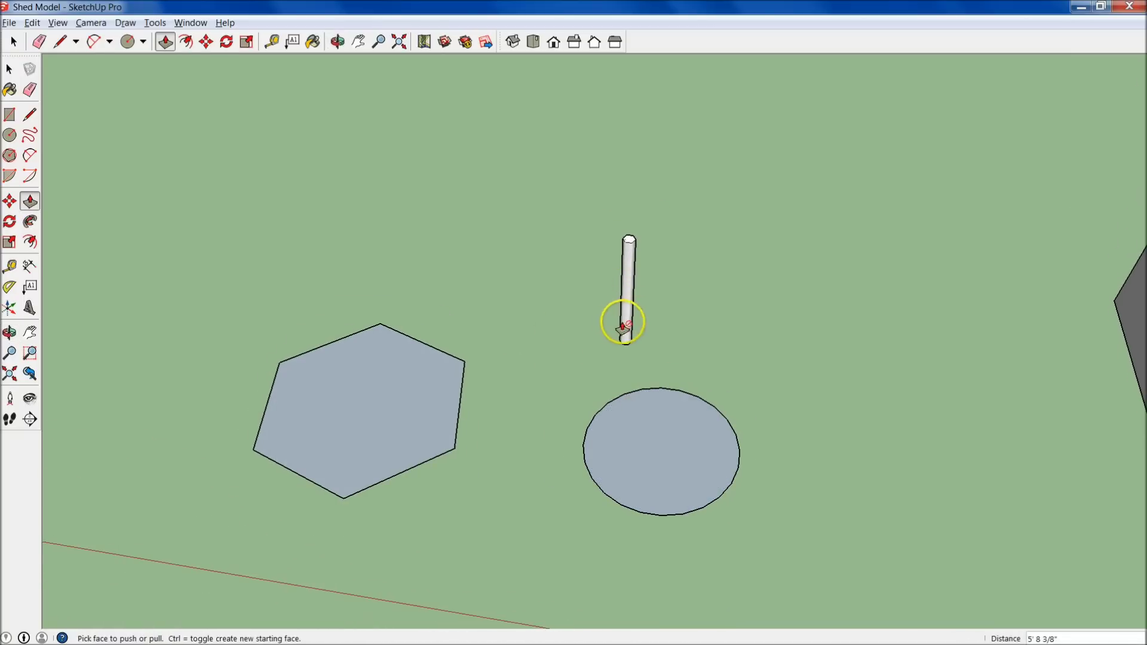
Step: Delete the hexagonal post, the round face and the large hexagon
key(space)
drag(578, 136, 722, 369)
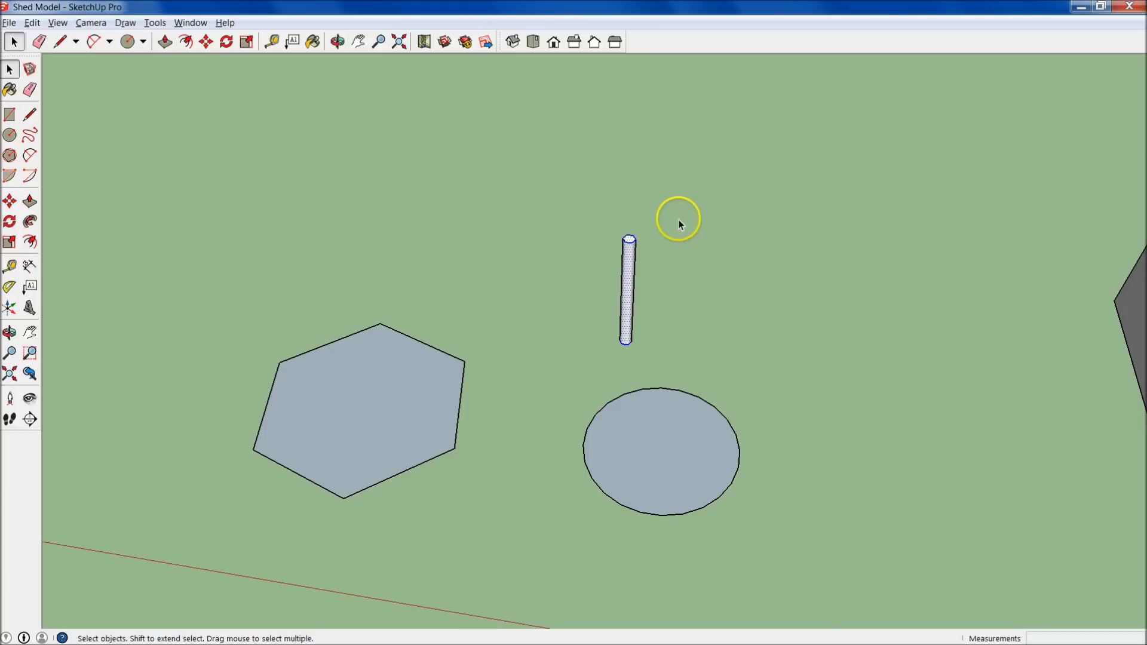
key(Delete)
drag(565, 293, 818, 530)
key(Delete)
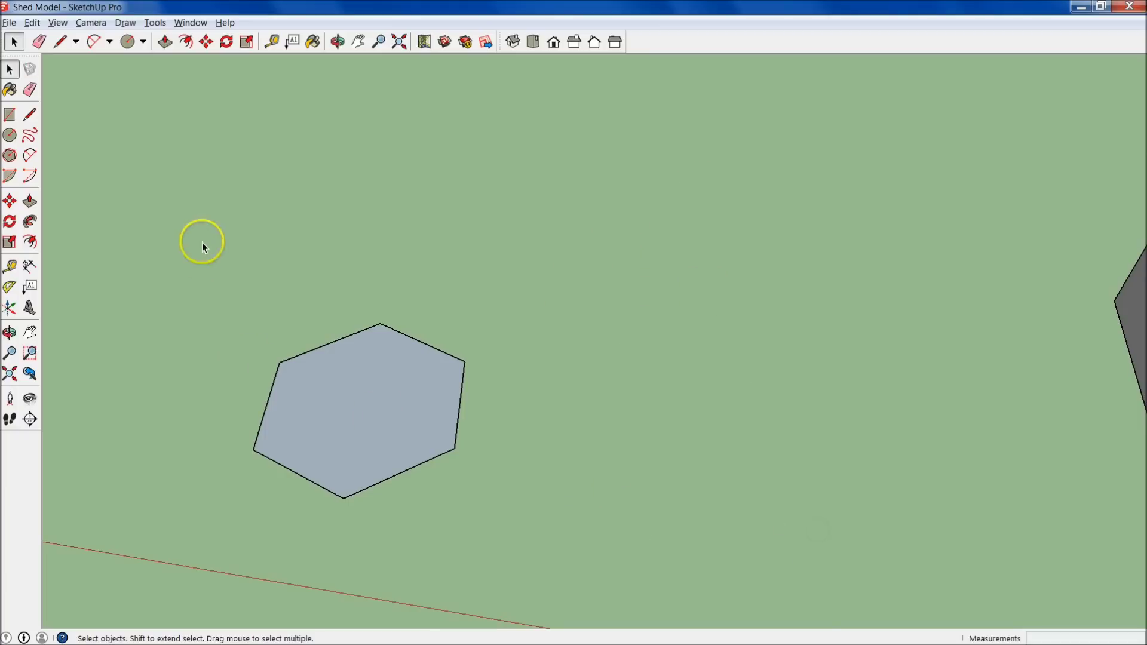
drag(202, 242, 557, 535)
key(Delete)
middle_drag(445, 408, 607, 446)
key(space)
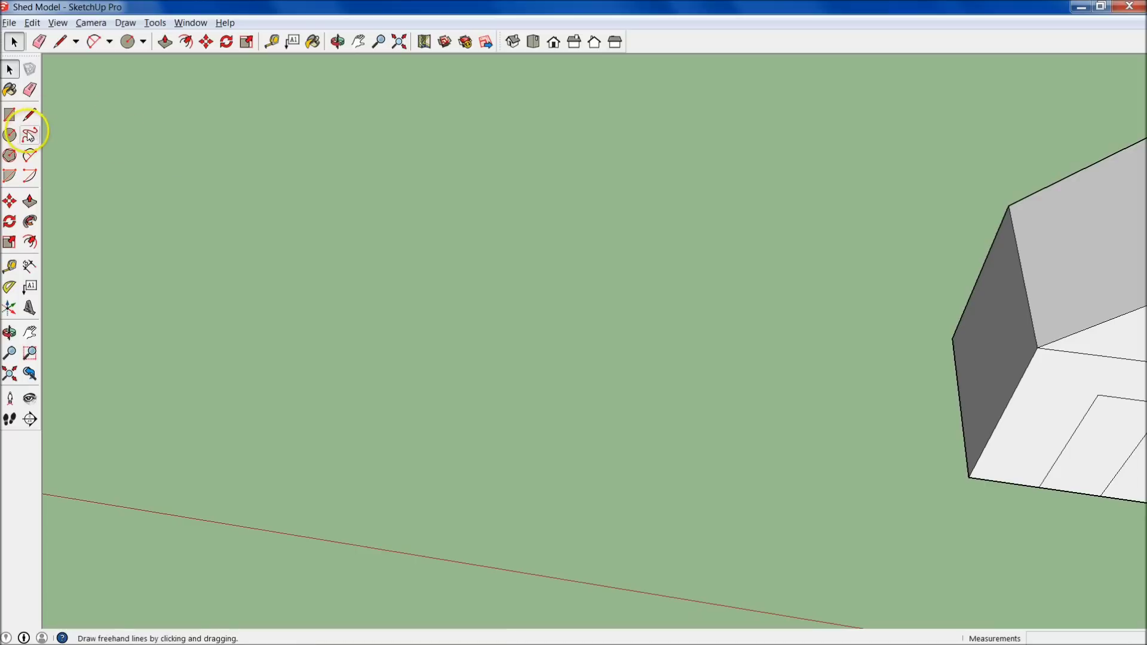
Step: Draw a new circle beside the shed and set it to 20 sides
click(10, 136)
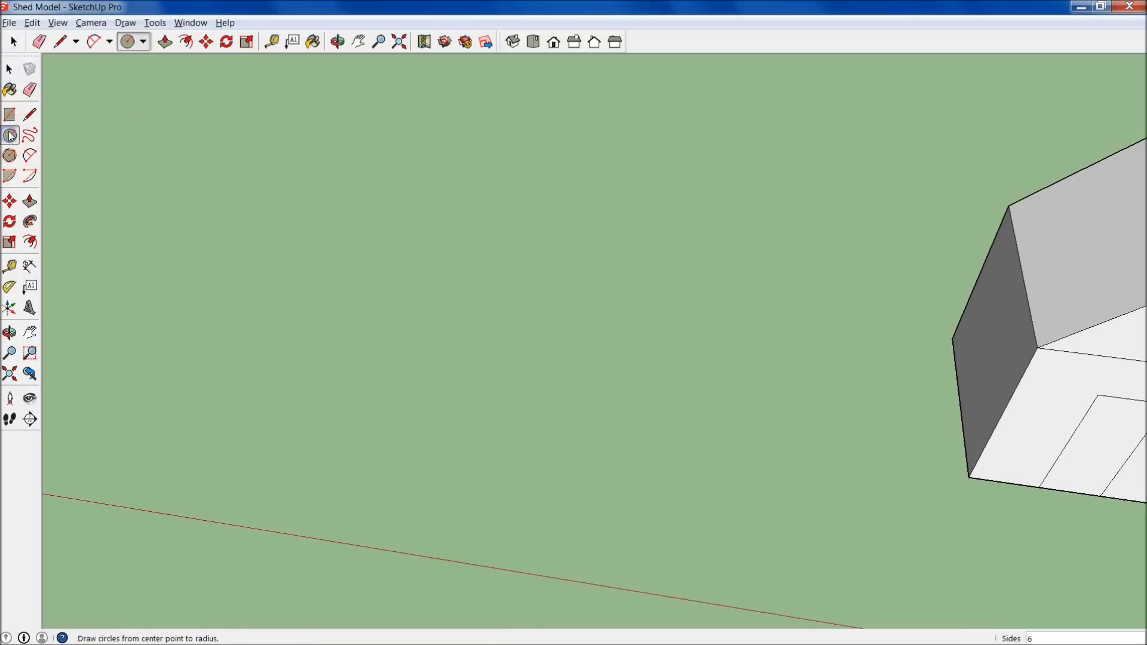
click(518, 388)
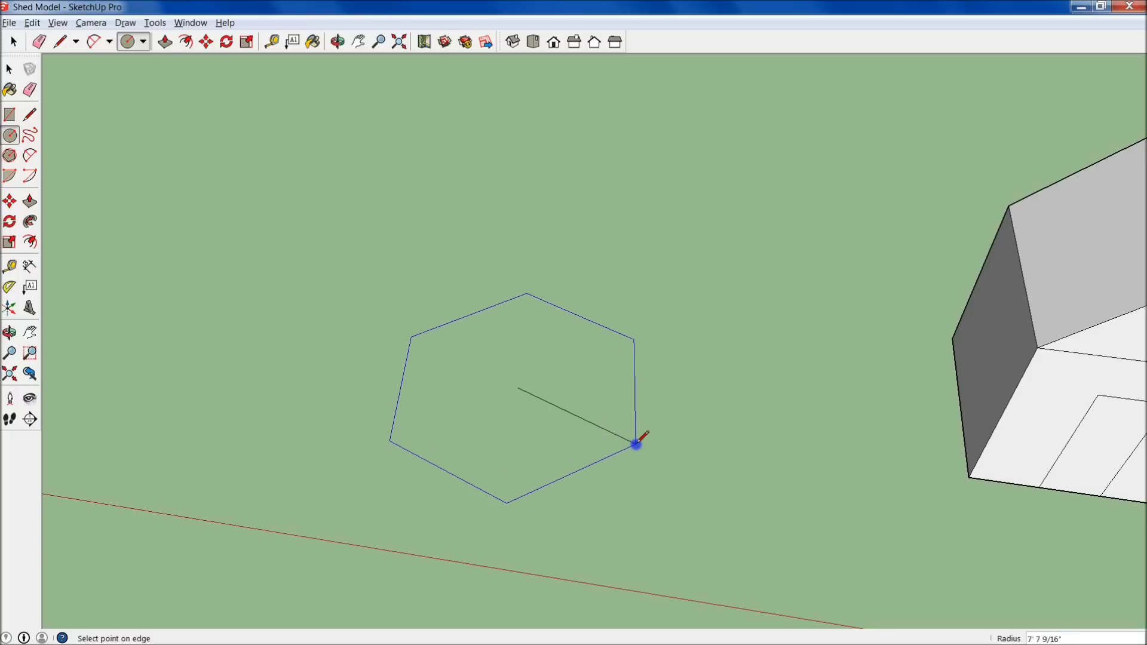
click(636, 444)
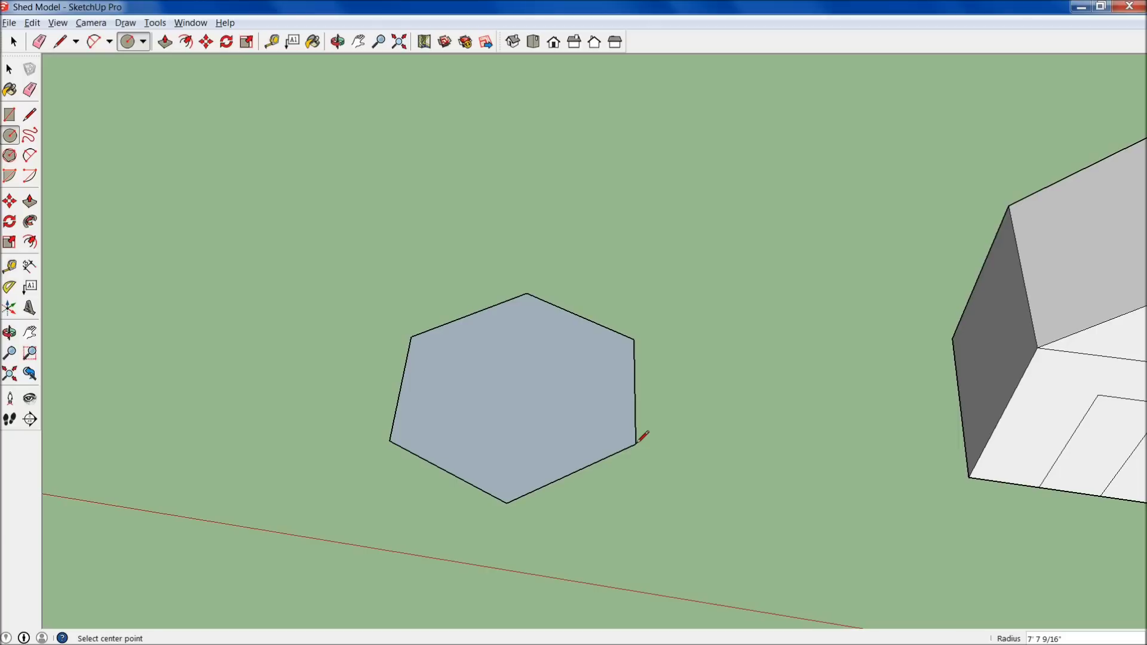
text(s)
key(Return)
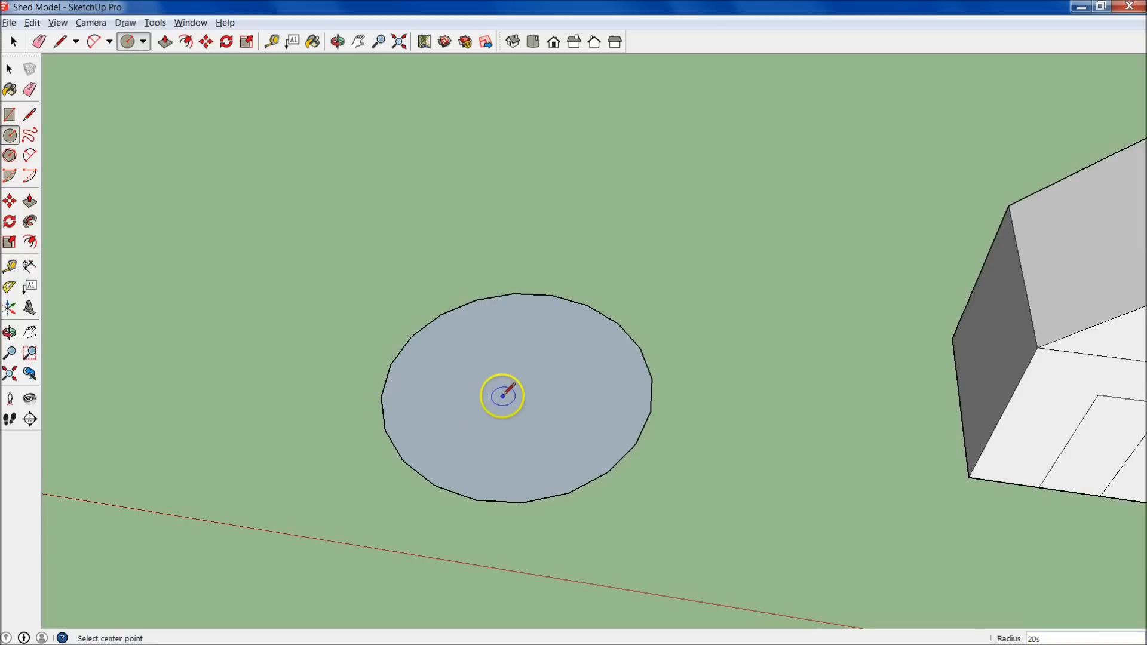
key(space)
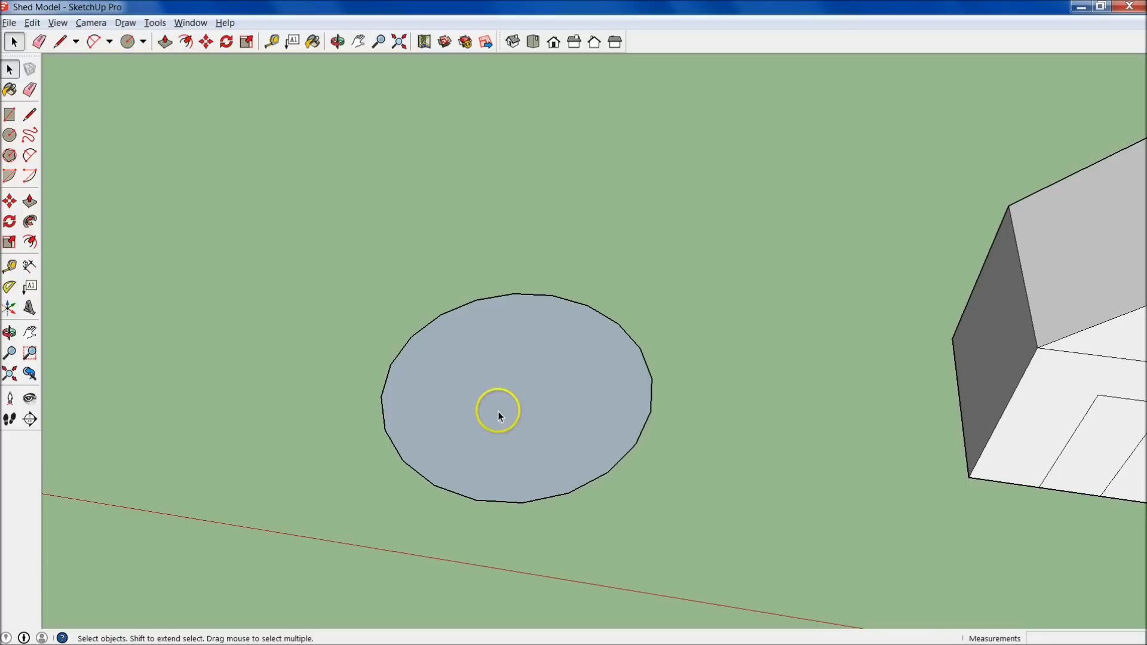
Step: Offset the circle's edge inward to create a smaller inner circle
click(506, 408)
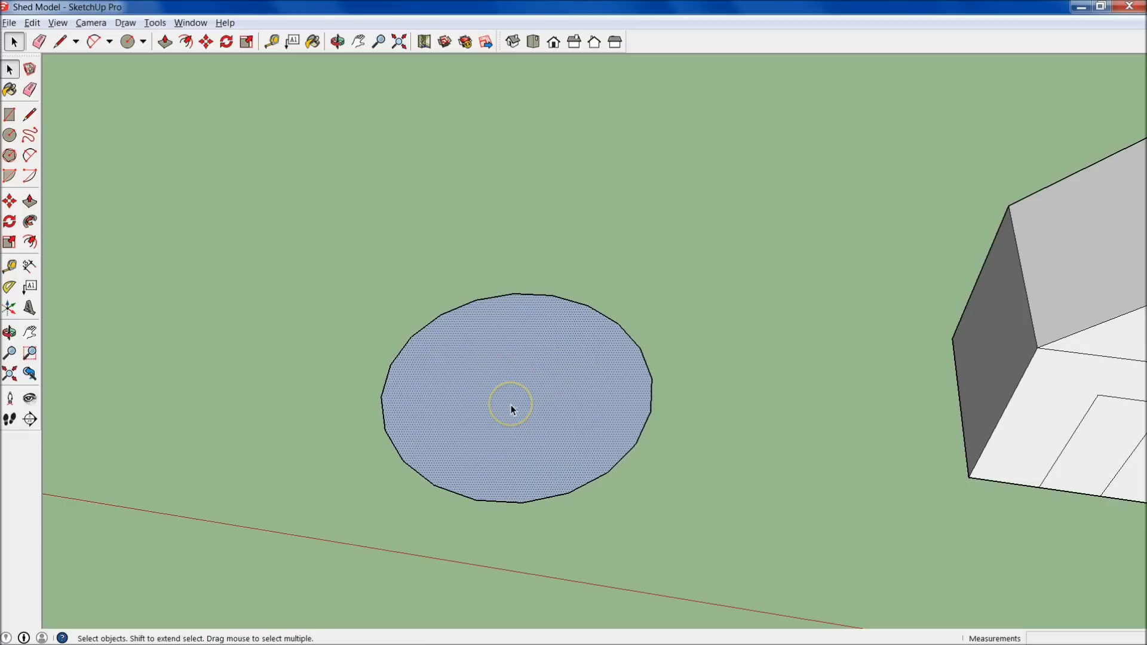
click(29, 241)
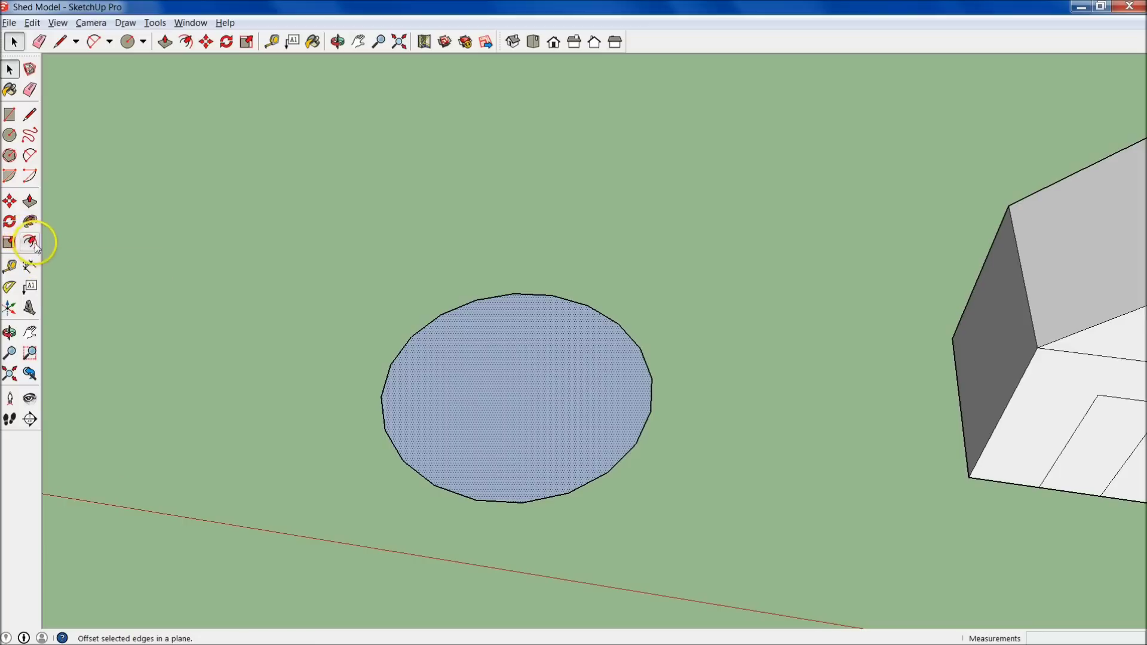
click(30, 243)
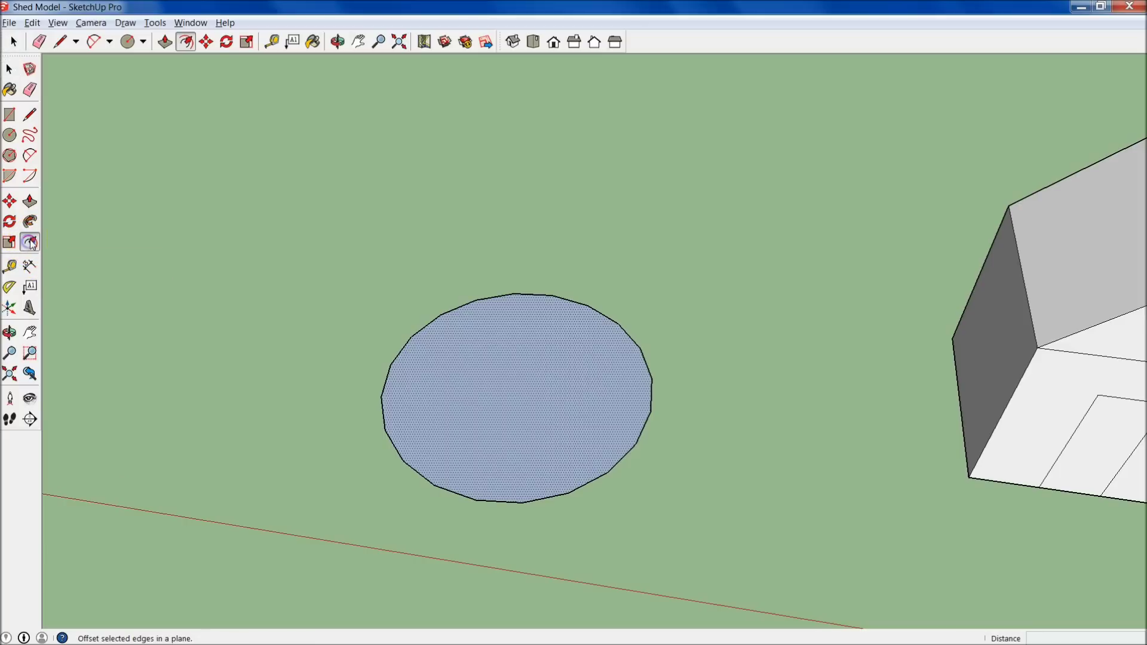
click(456, 314)
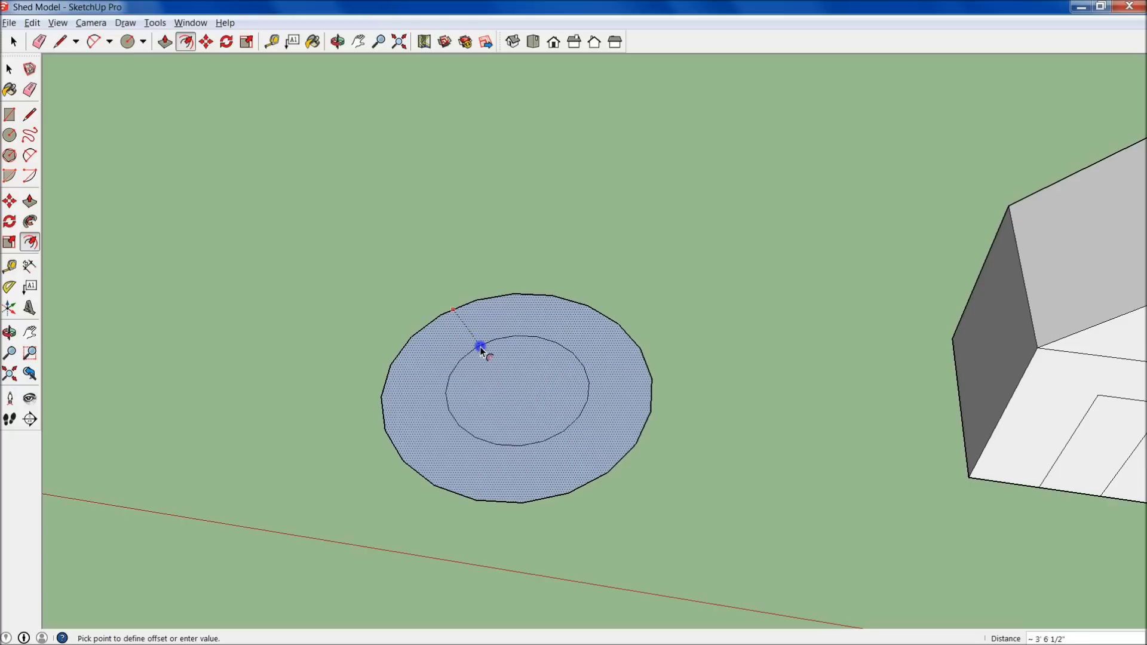
click(481, 351)
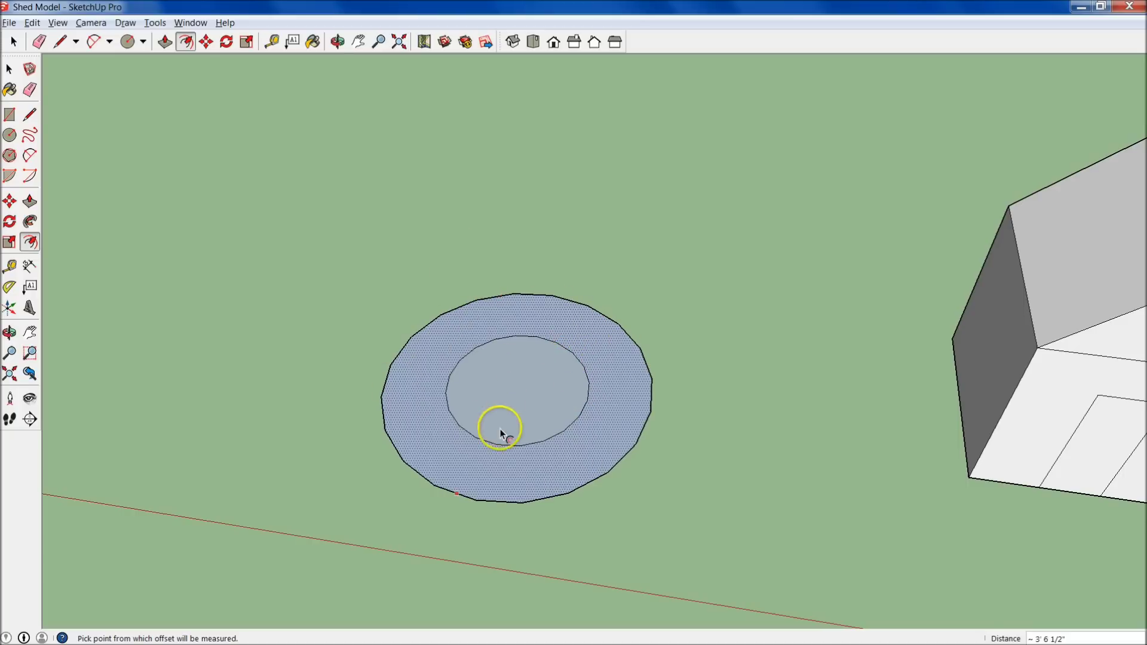
middle_drag(501, 434, 554, 368)
Step: Delete the inner circular face, leaving an open centre
key(space)
click(519, 413)
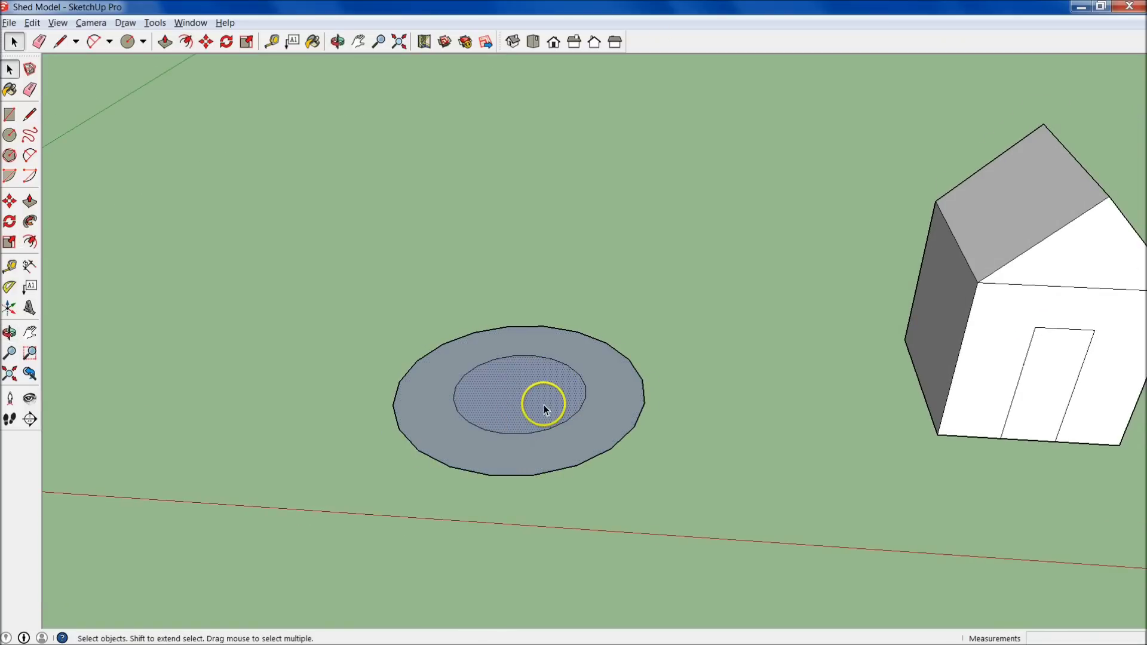
key(Delete)
middle_drag(500, 417, 714, 454)
key(space)
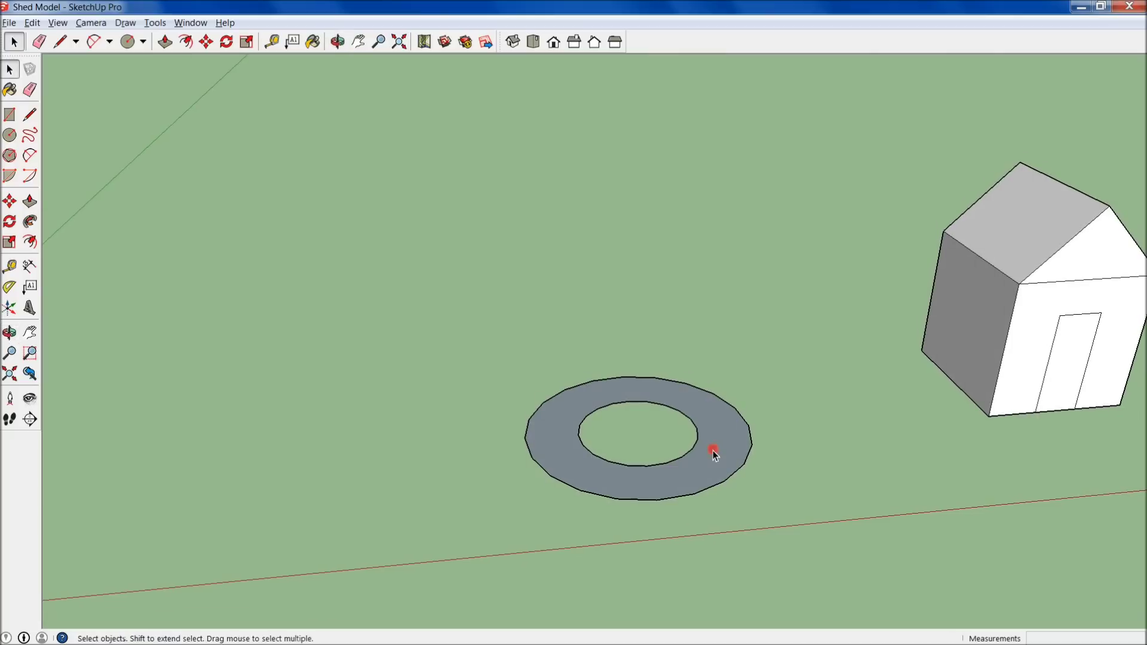
click(30, 243)
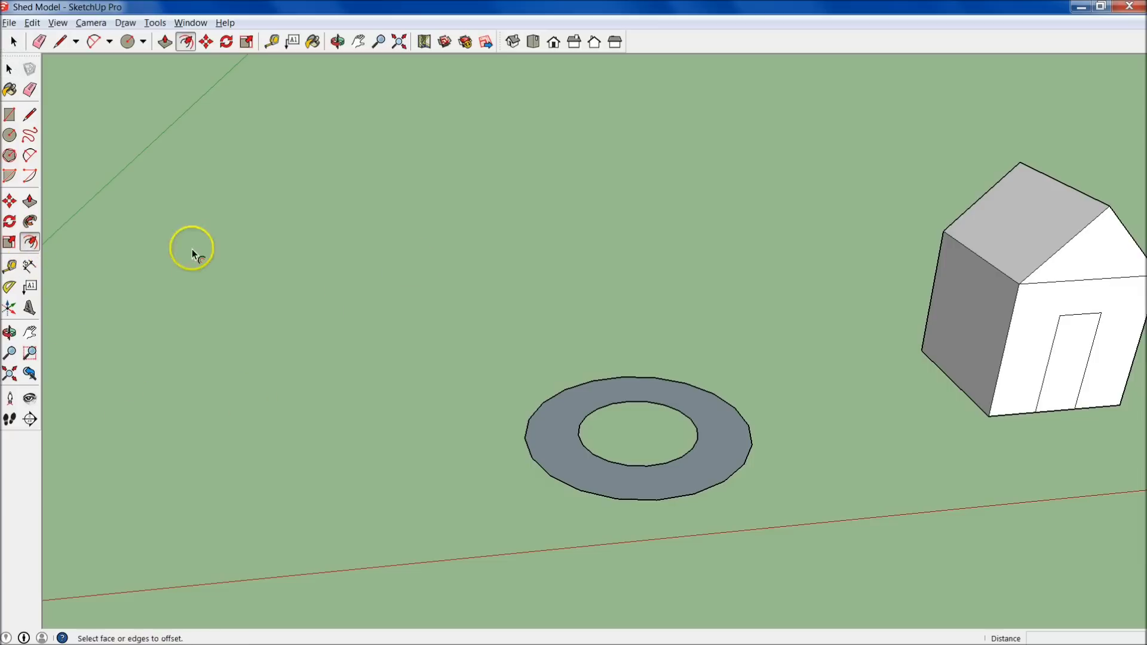
middle_drag(730, 309, 333, 256)
scroll(771, 358, up, 6)
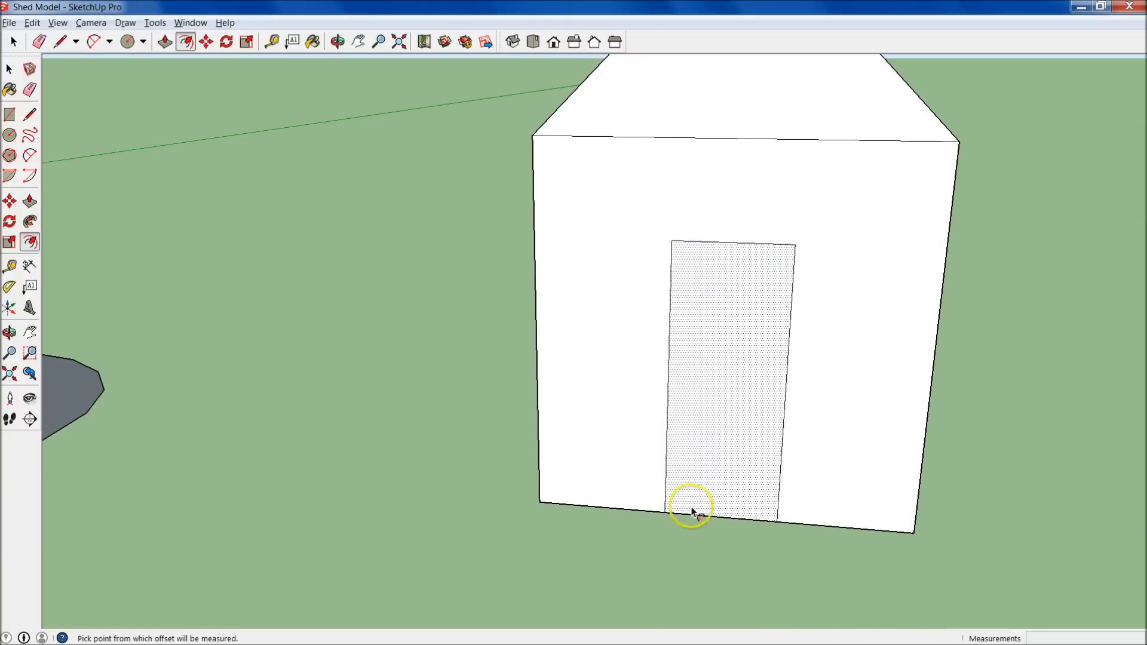
middle_drag(692, 512, 766, 548)
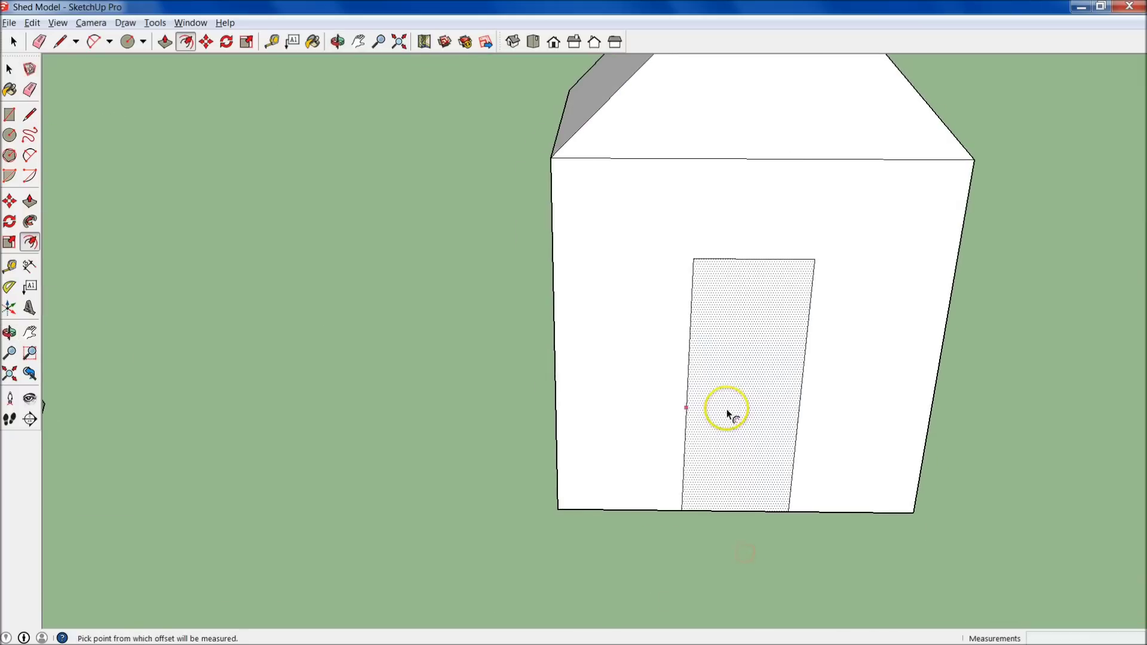
middle_drag(727, 407, 189, 520)
click(201, 436)
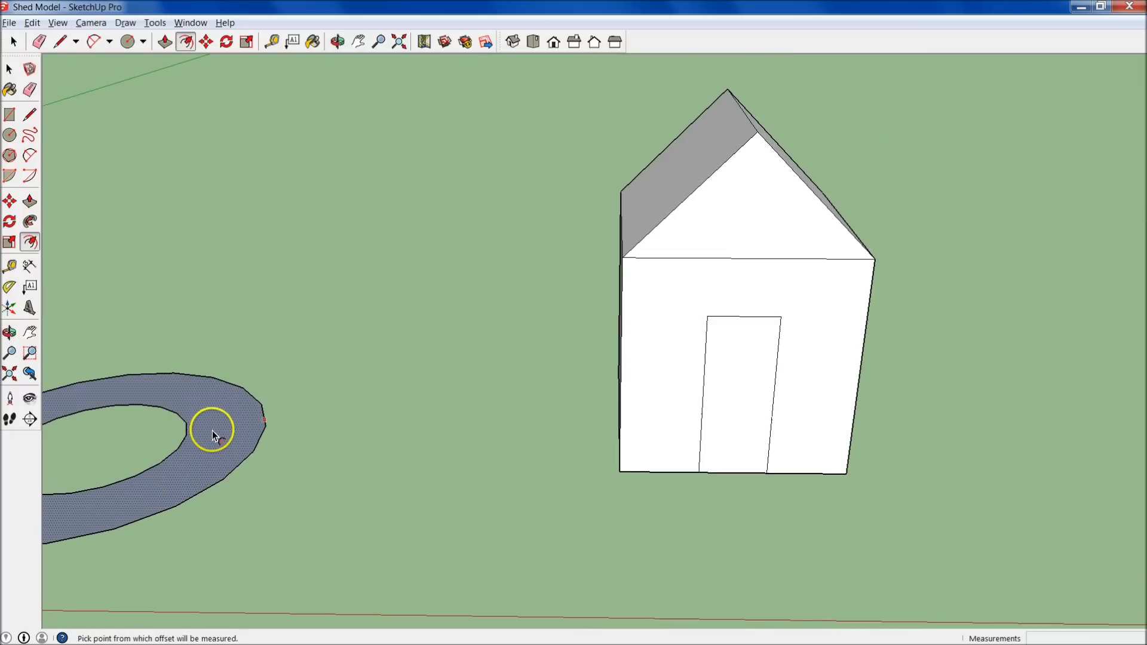
scroll(755, 358, up, 2)
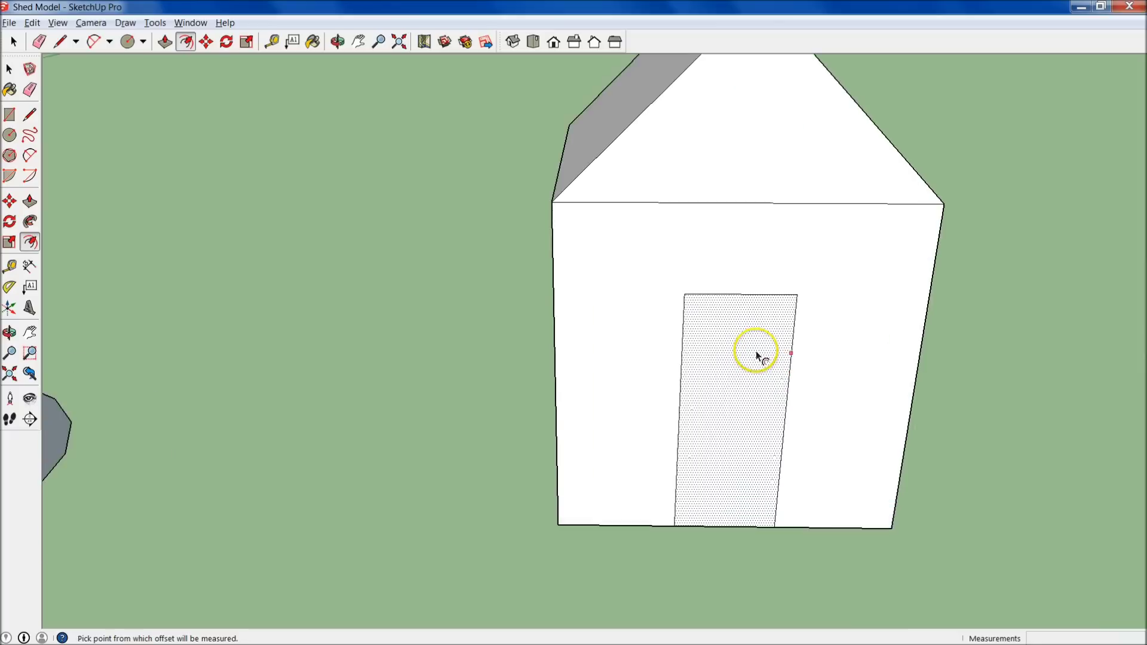
scroll(756, 357, up, 1)
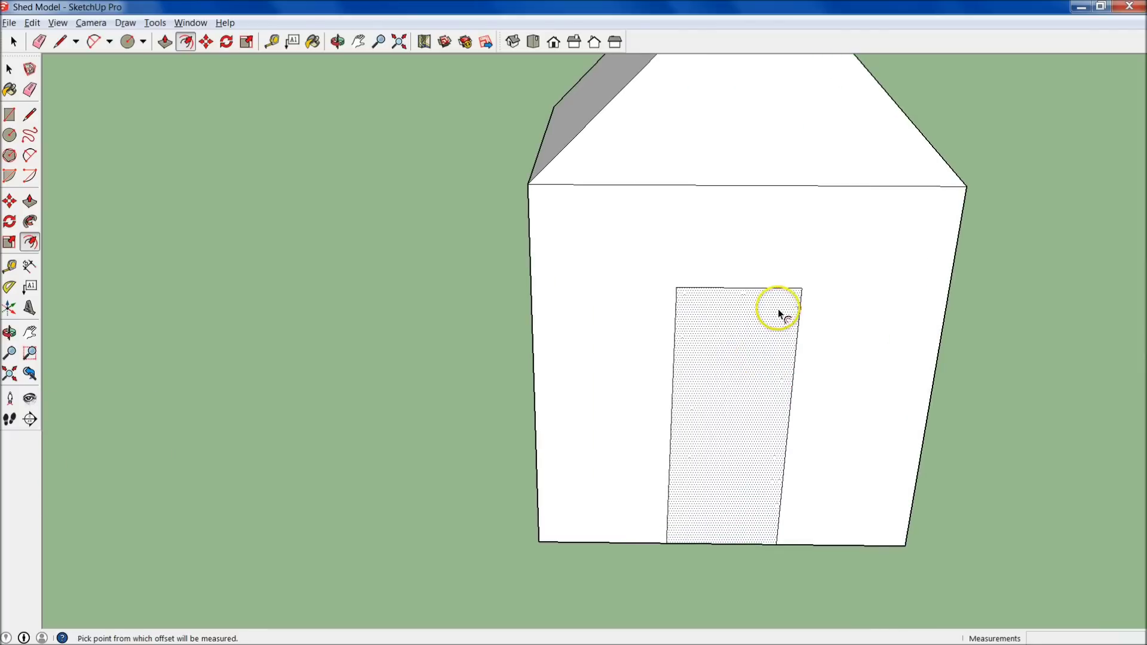
click(720, 283)
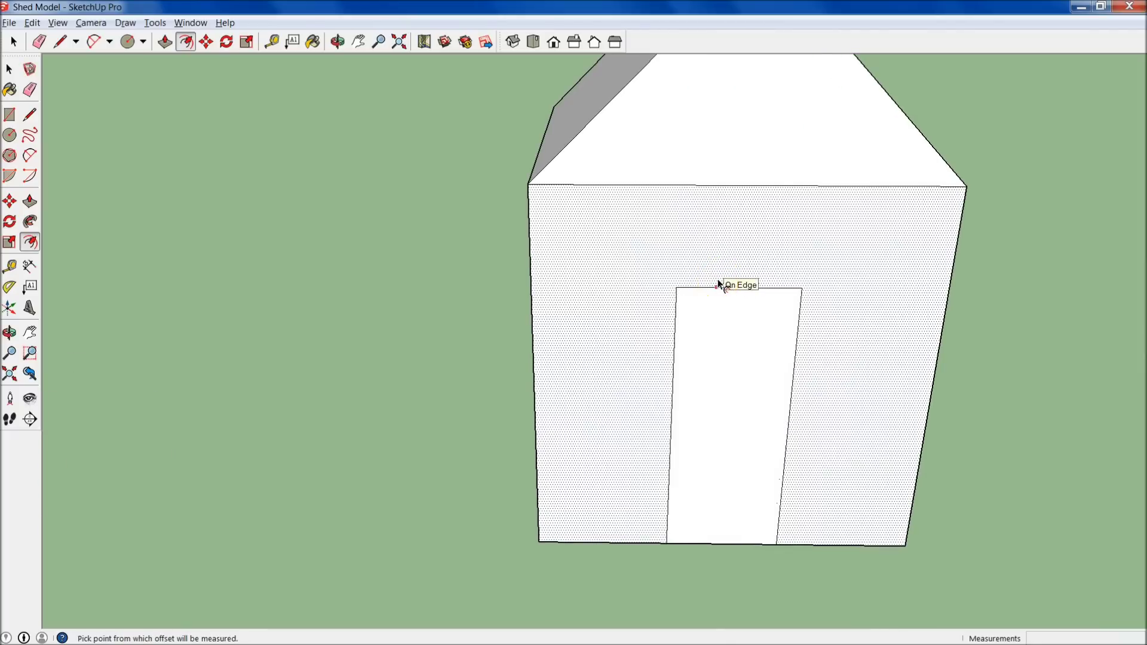
click(718, 282)
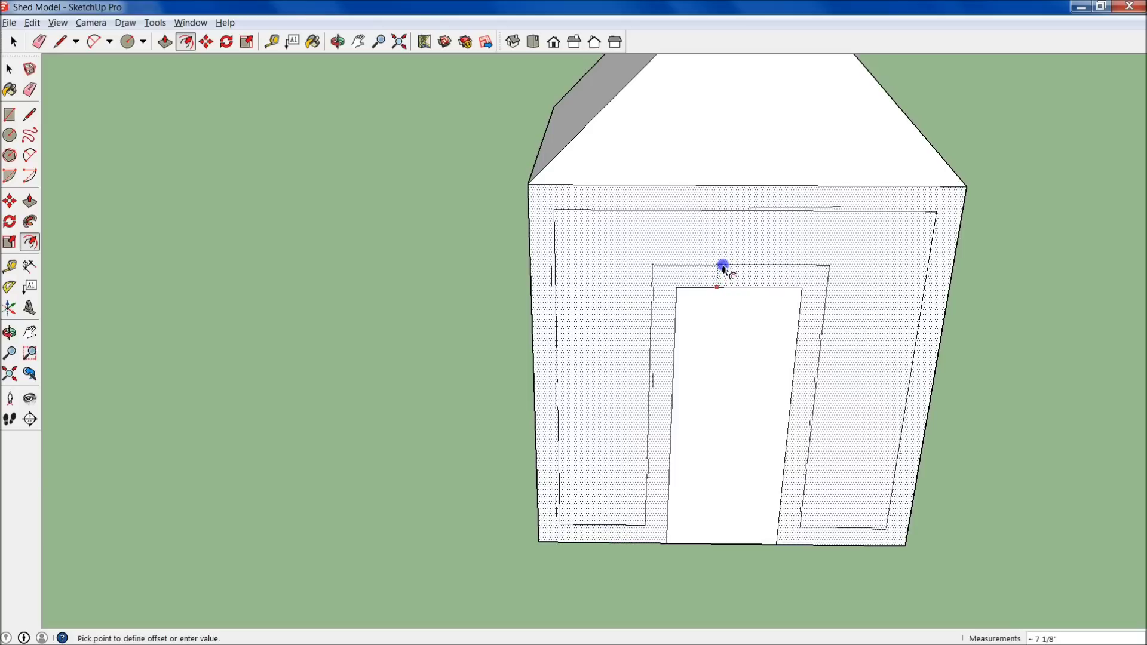
click(766, 238)
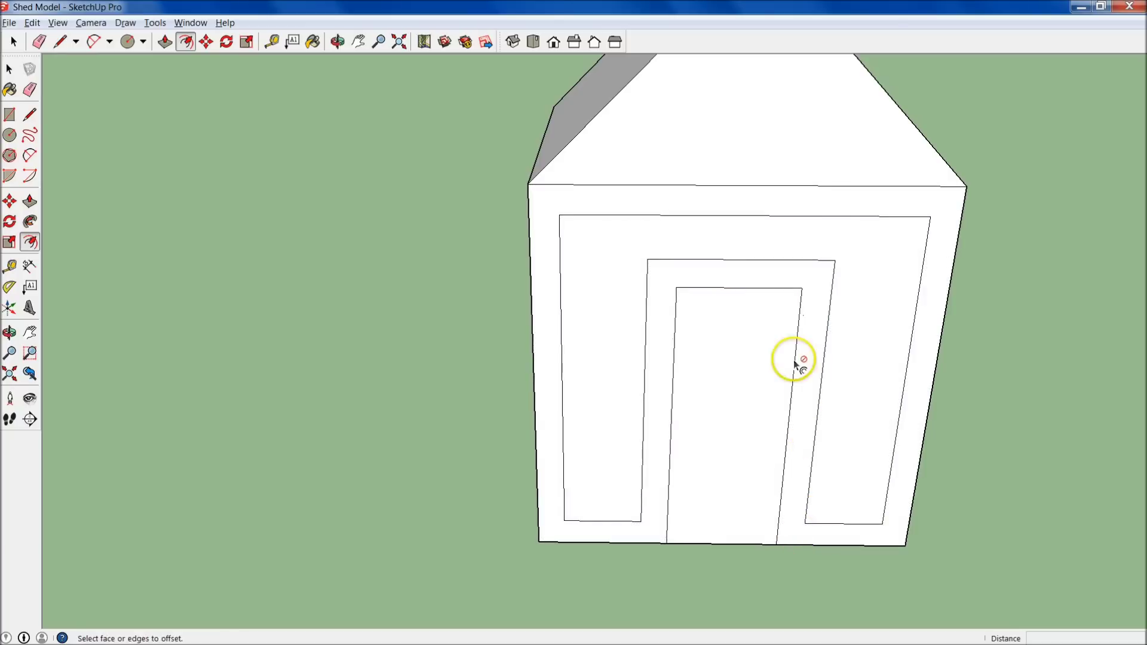
key(ctrl+z)
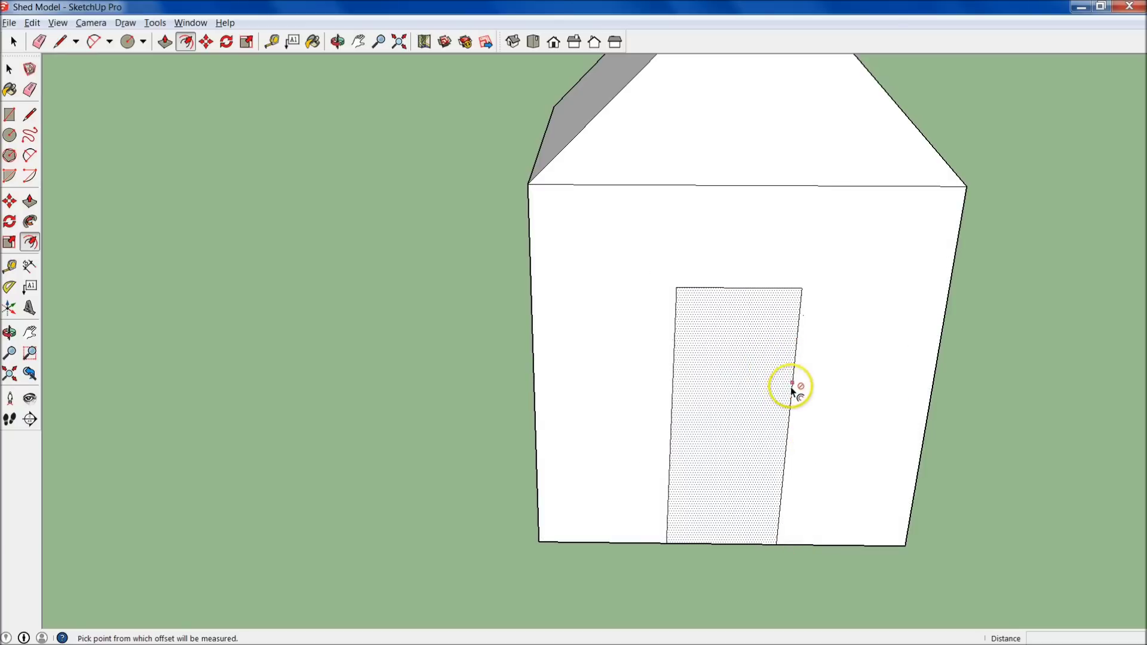
key(space)
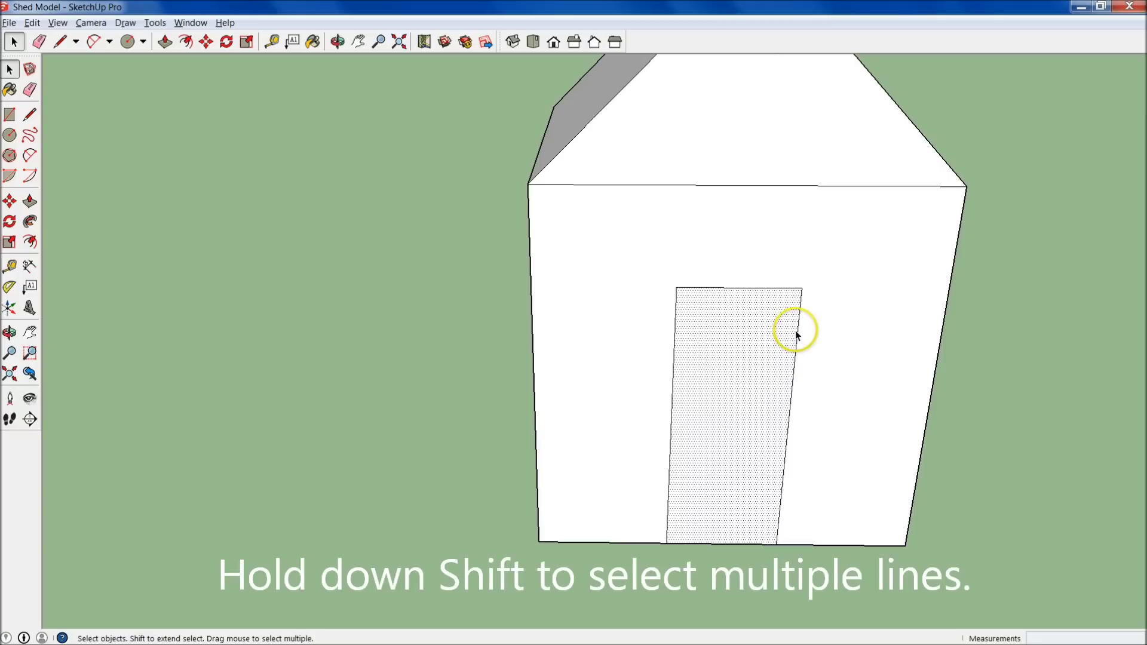
Step: Select the door's right, top and left edges
click(800, 329)
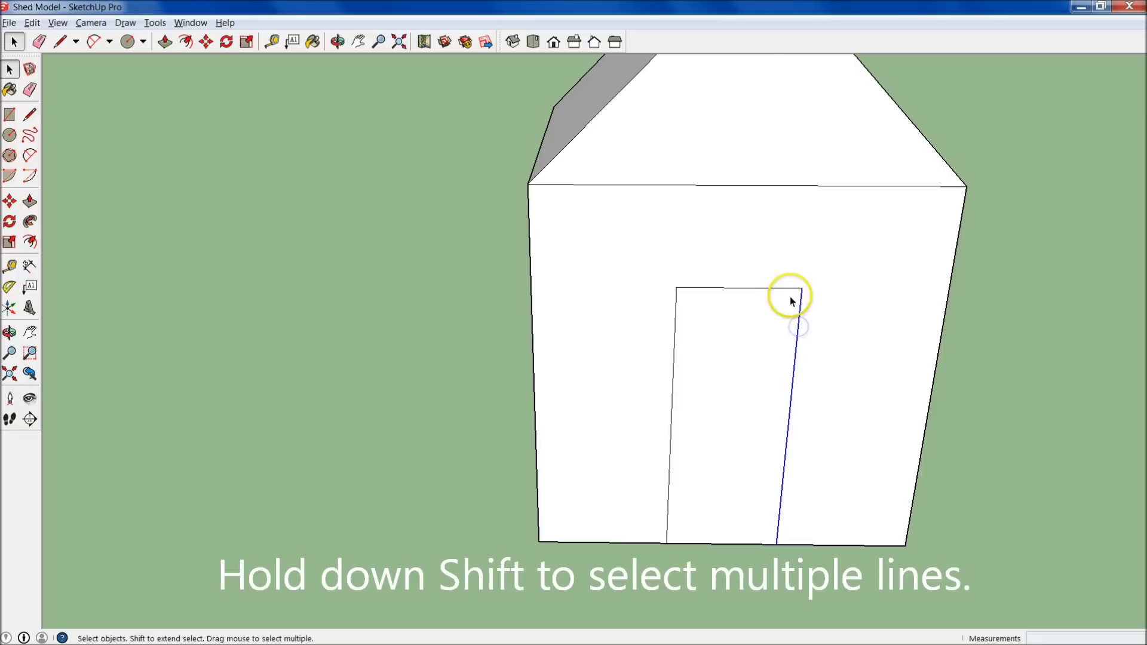
shift+click(756, 289)
shift+click(743, 286)
shift+click(738, 288)
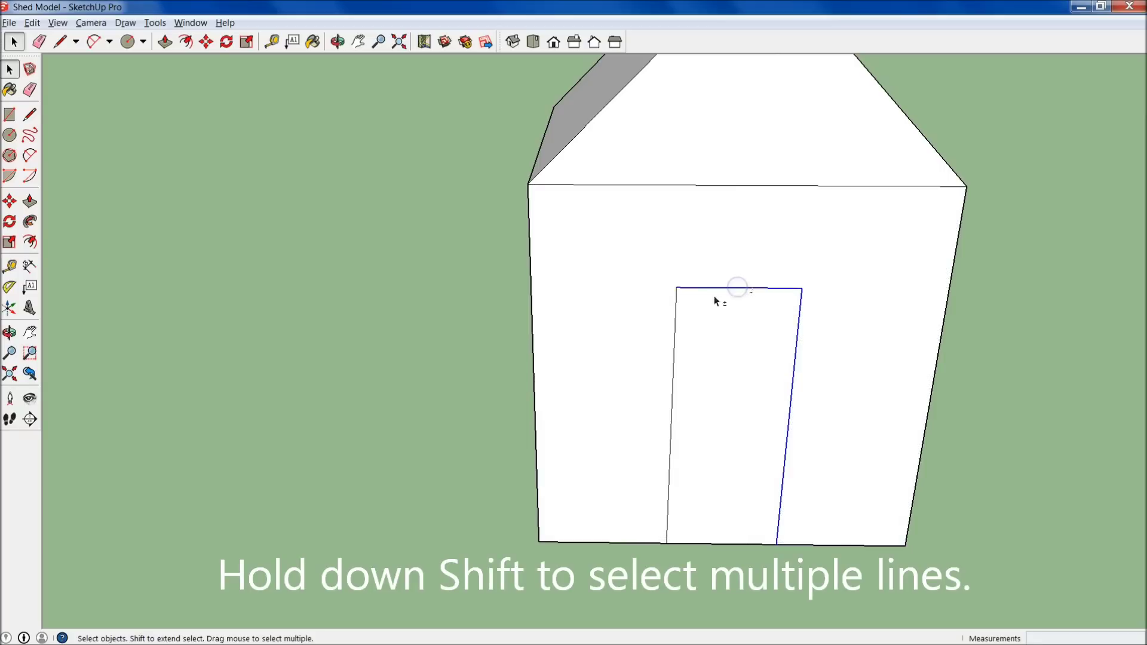
shift+click(674, 339)
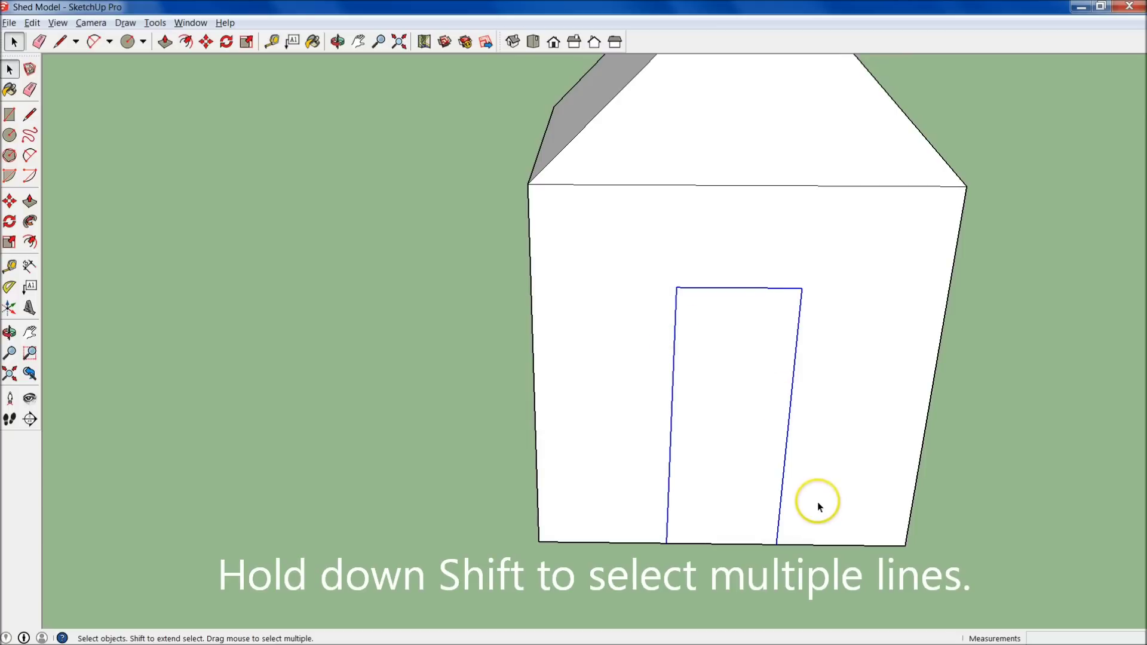
Step: Offset the selected door edges 4 inches outward to outline a frame
click(31, 243)
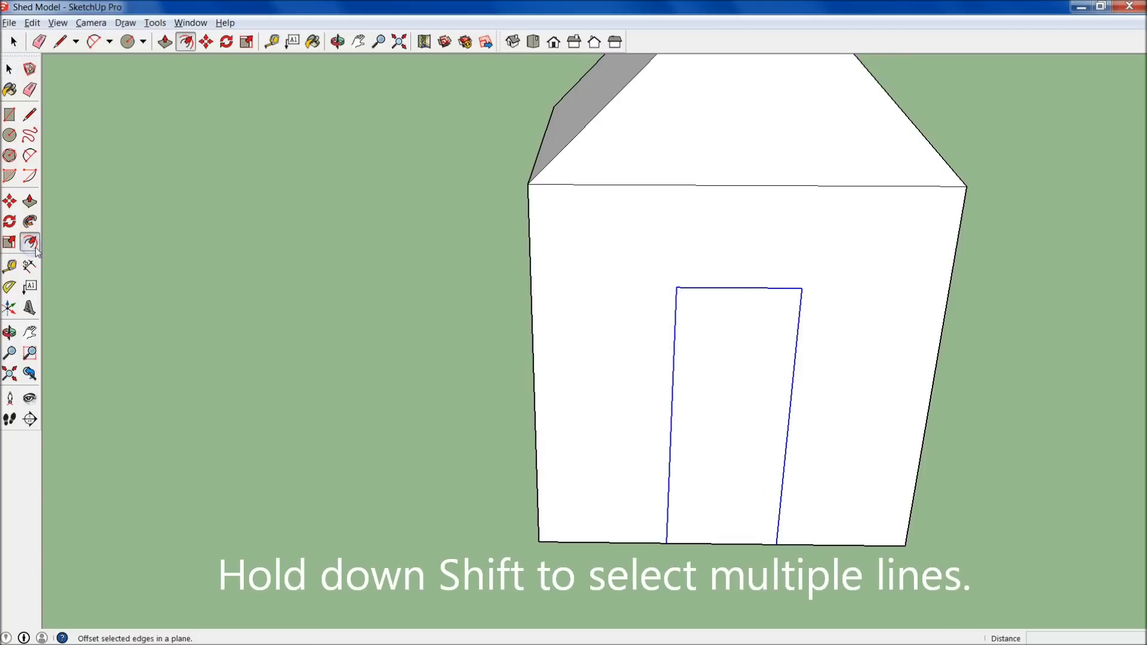
click(794, 370)
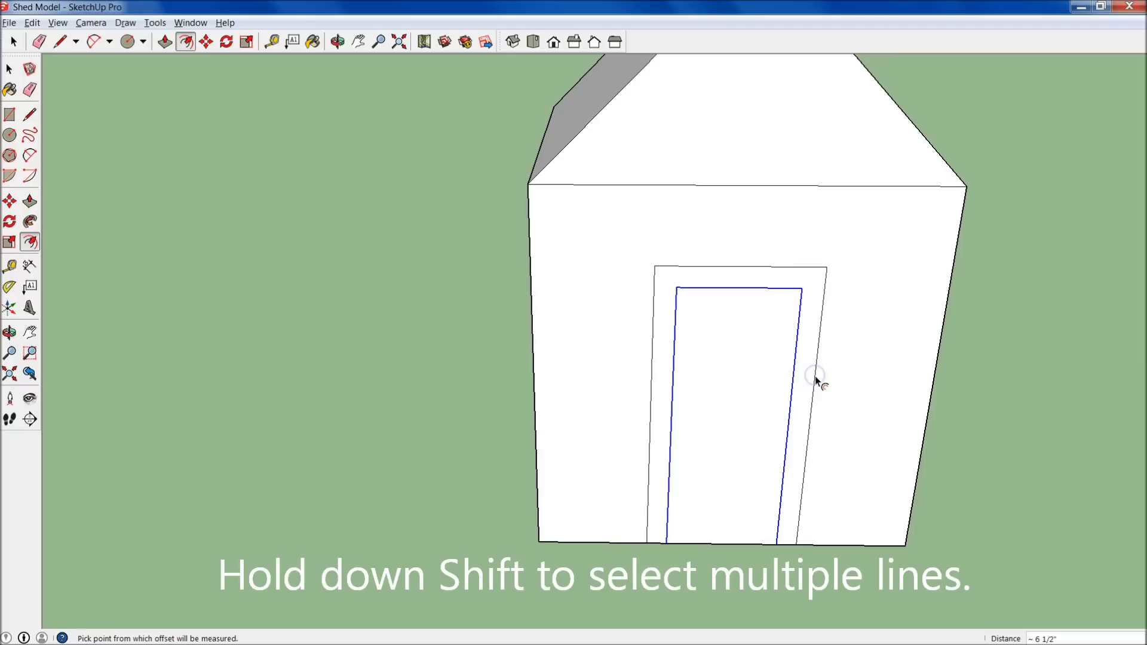
text(4)
key(Return)
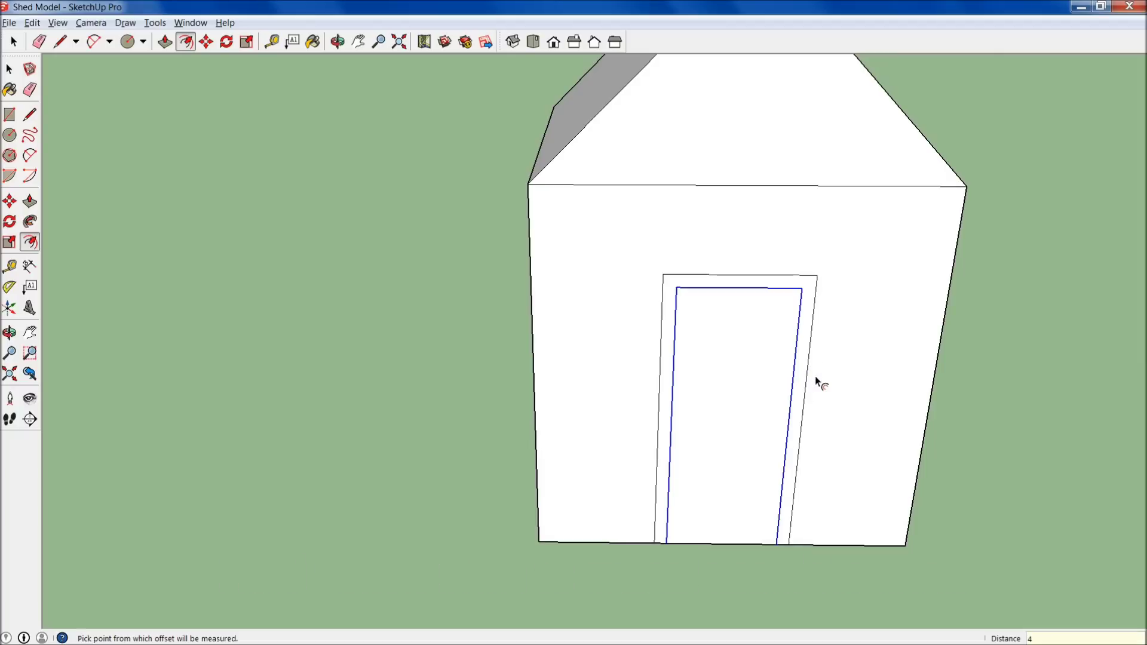
key(o)
drag(867, 495, 1009, 472)
key(f)
scroll(712, 215, up, 5)
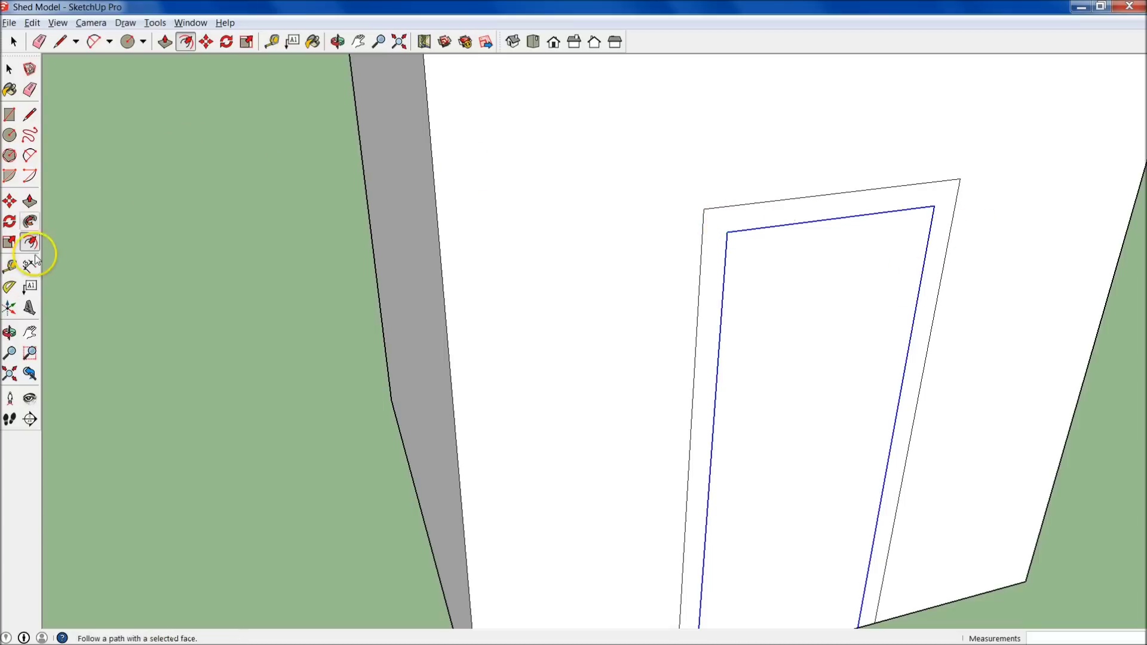
Step: Push/Pull the door frame strip out 0.5" from the front wall
click(30, 202)
drag(796, 211, 805, 222)
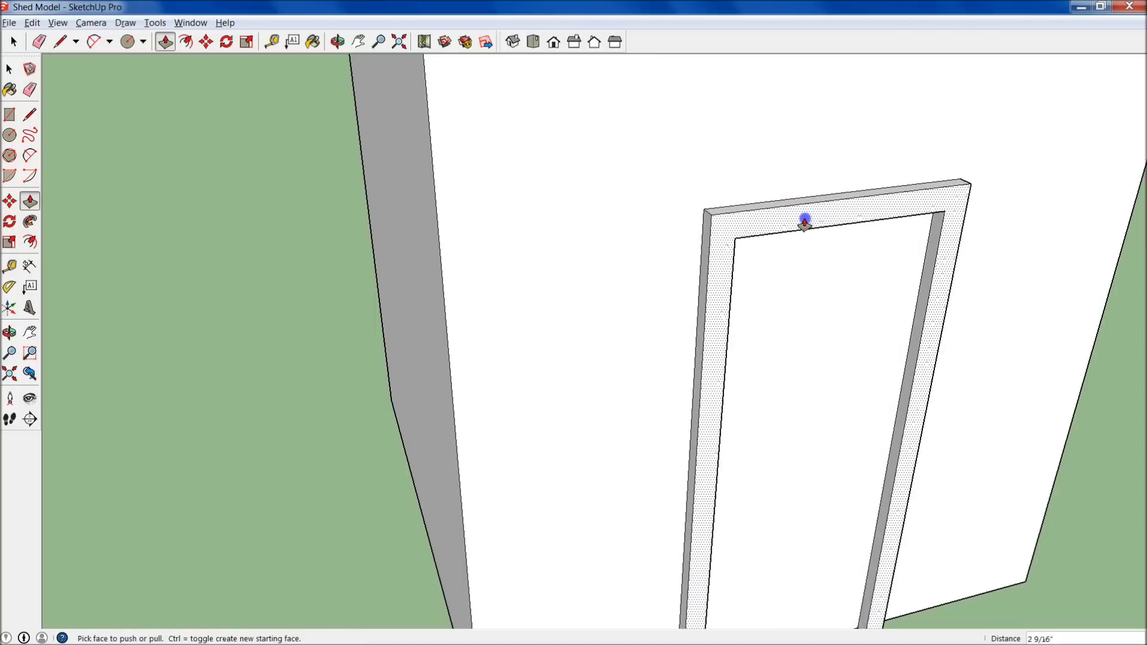
key(Return)
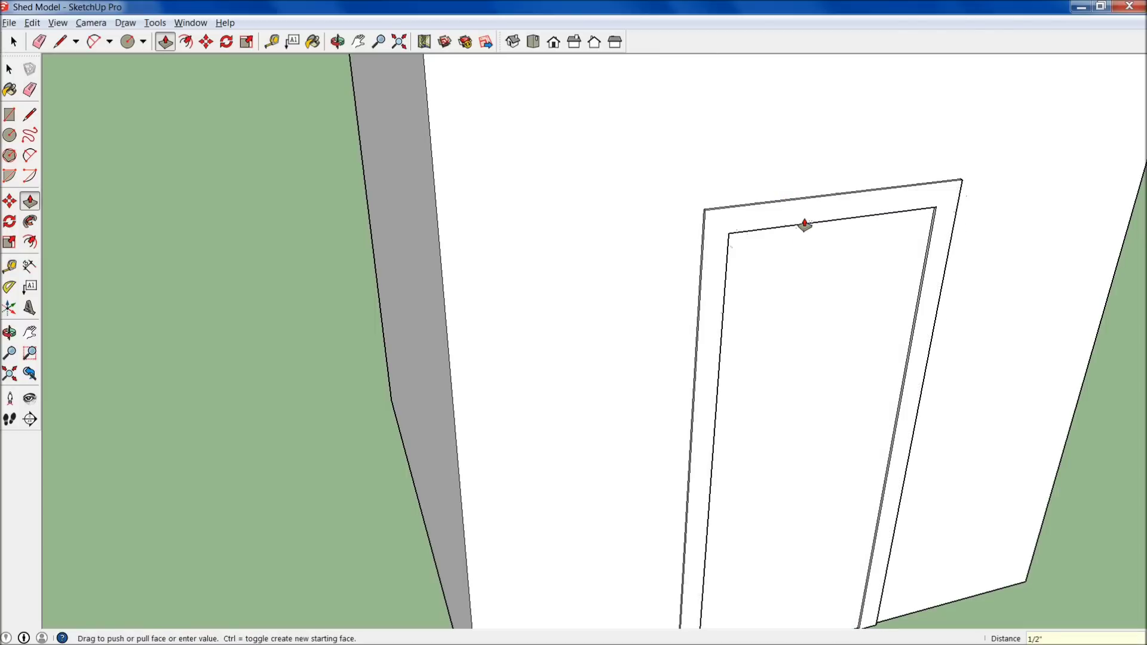
middle_drag(730, 321, 711, 434)
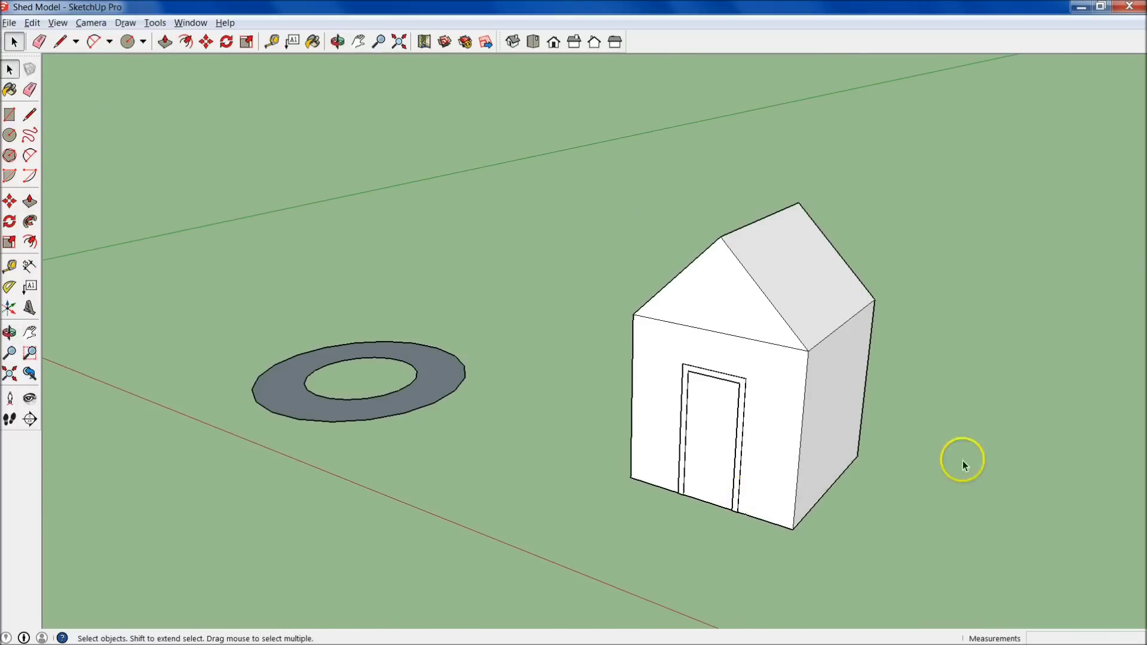
middle_drag(962, 461, 282, 443)
Step: With the Tape Measure, place vertical guides 36" in from the front gable's left and right edges
scroll(420, 238, up, 5)
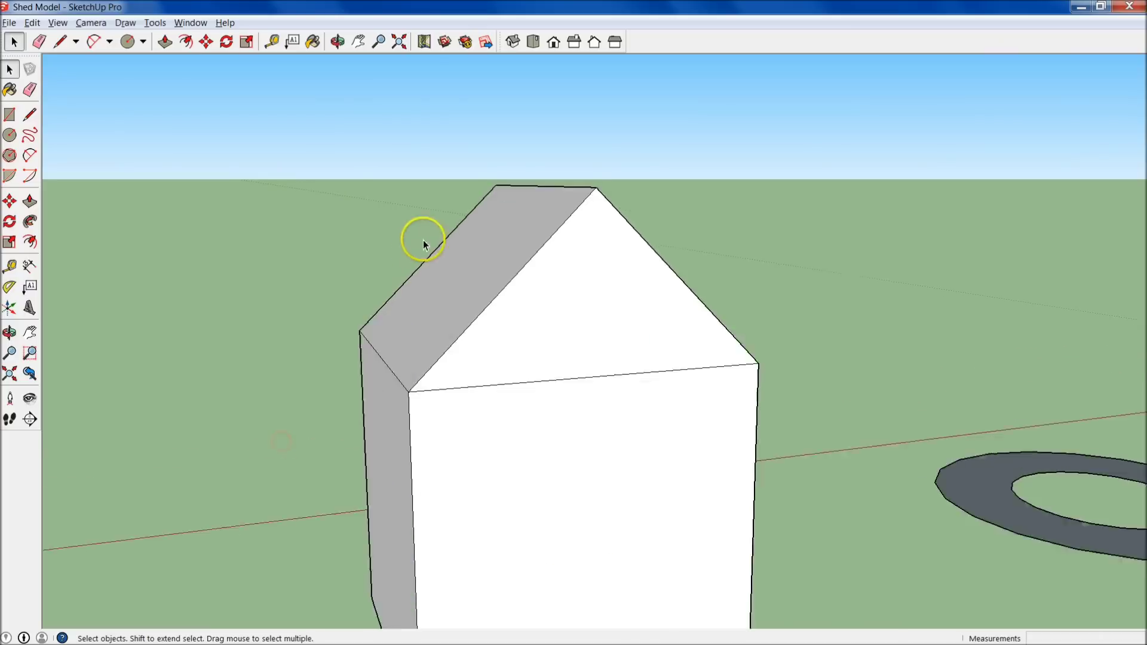
shift+middle_drag(691, 434, 741, 413)
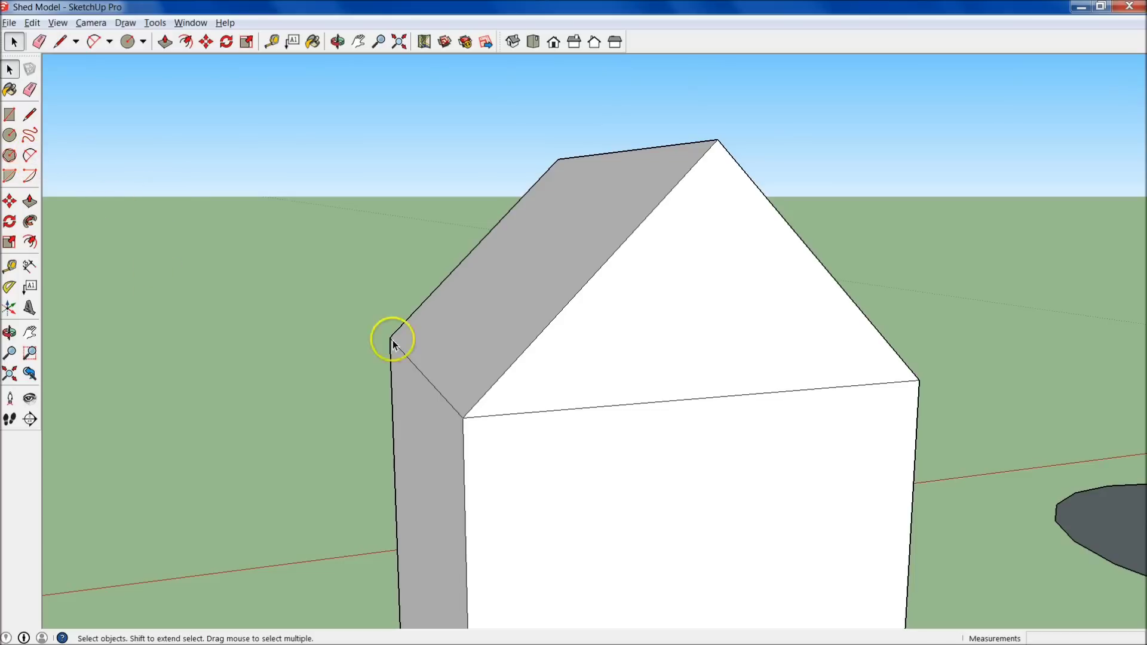
middle_drag(645, 412, 676, 414)
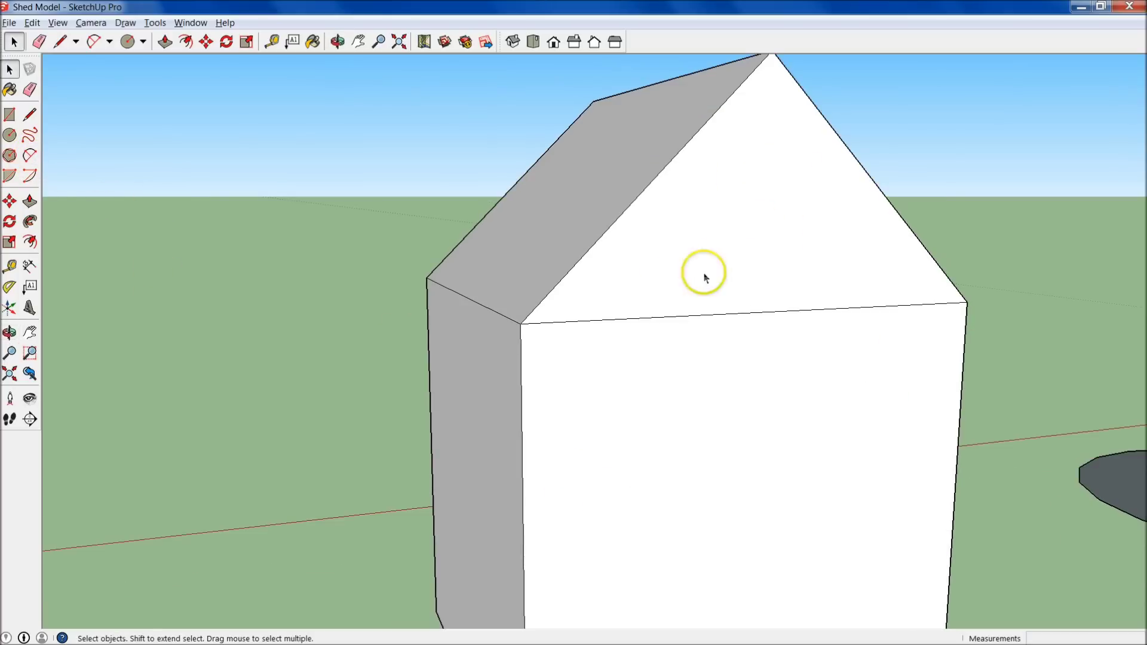
click(29, 114)
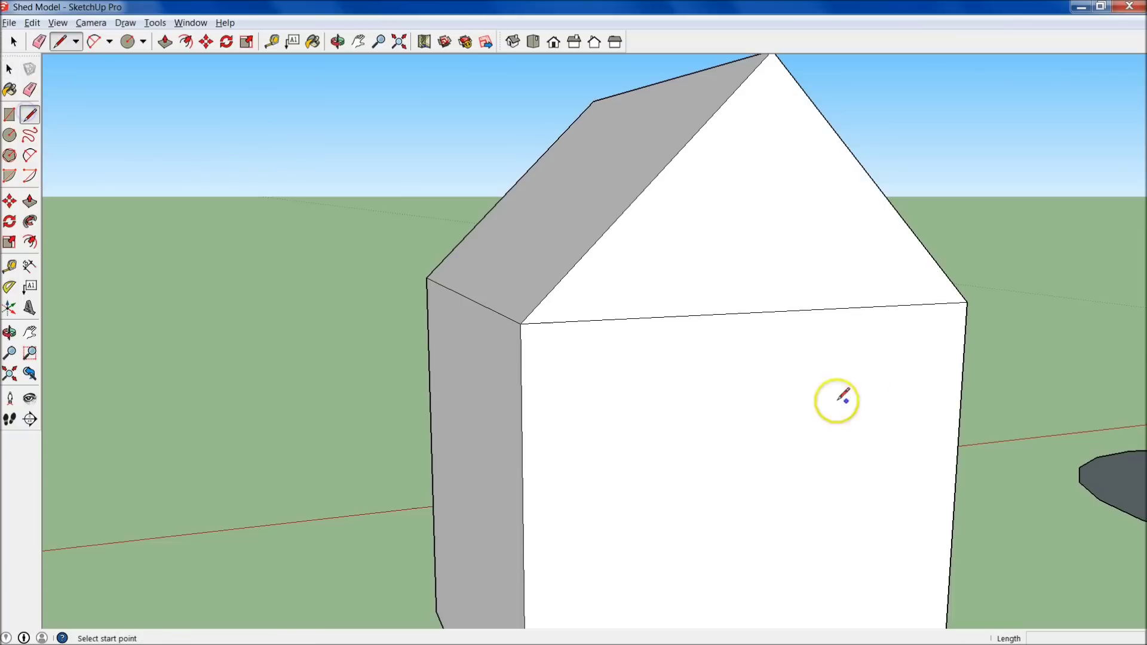
middle_drag(632, 460, 602, 396)
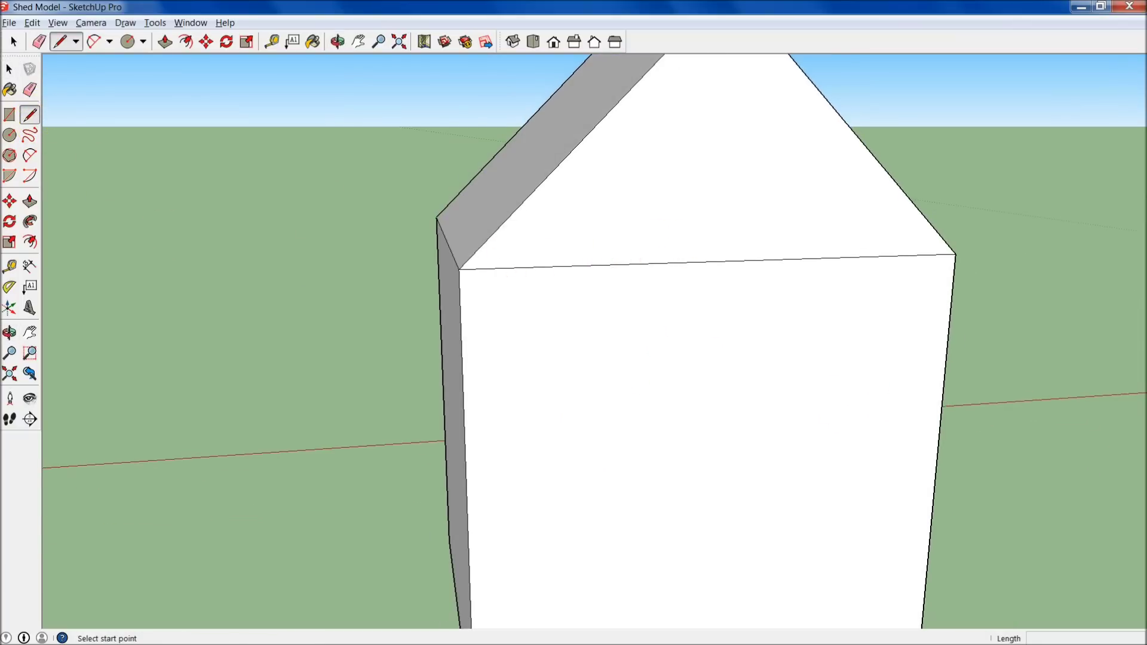
click(10, 266)
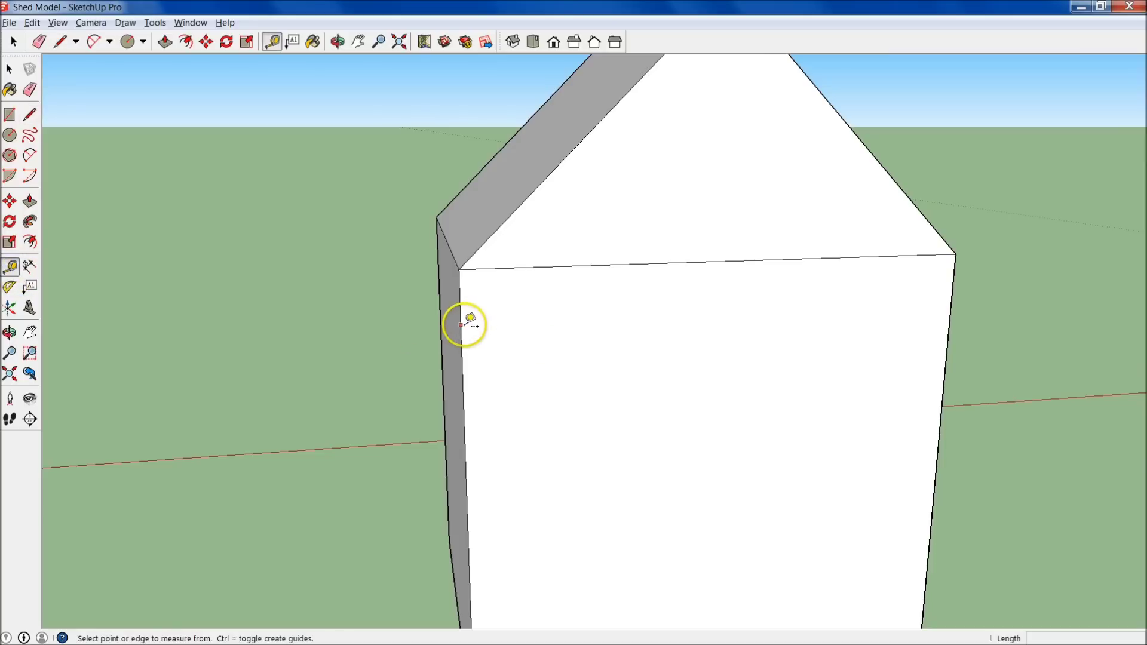
click(461, 325)
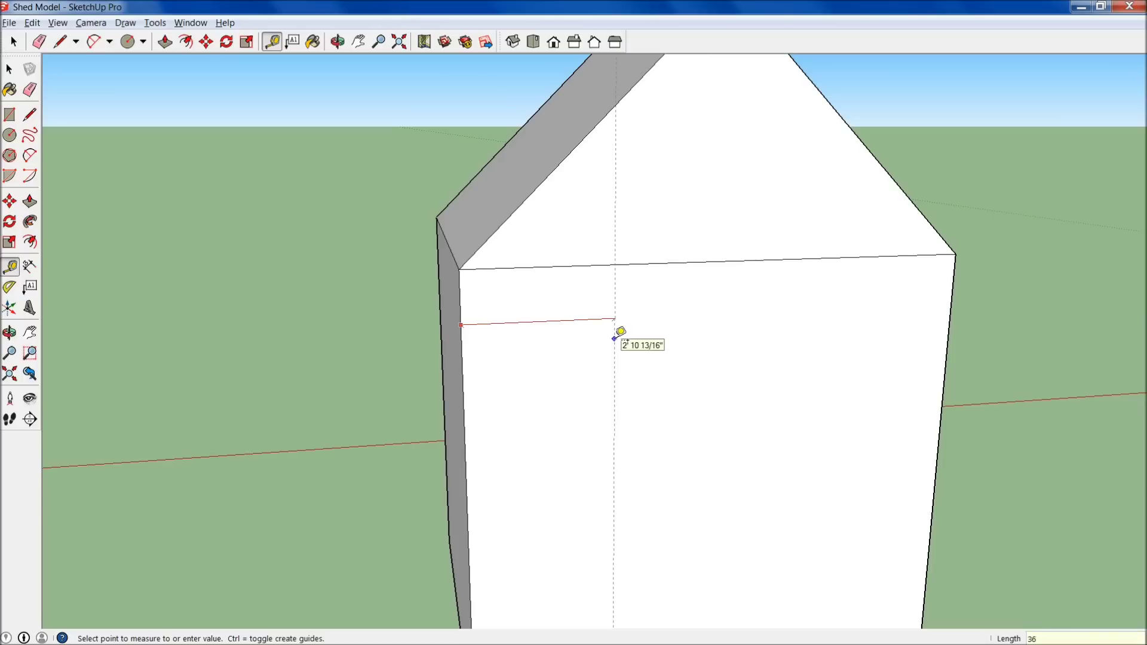
key(Return)
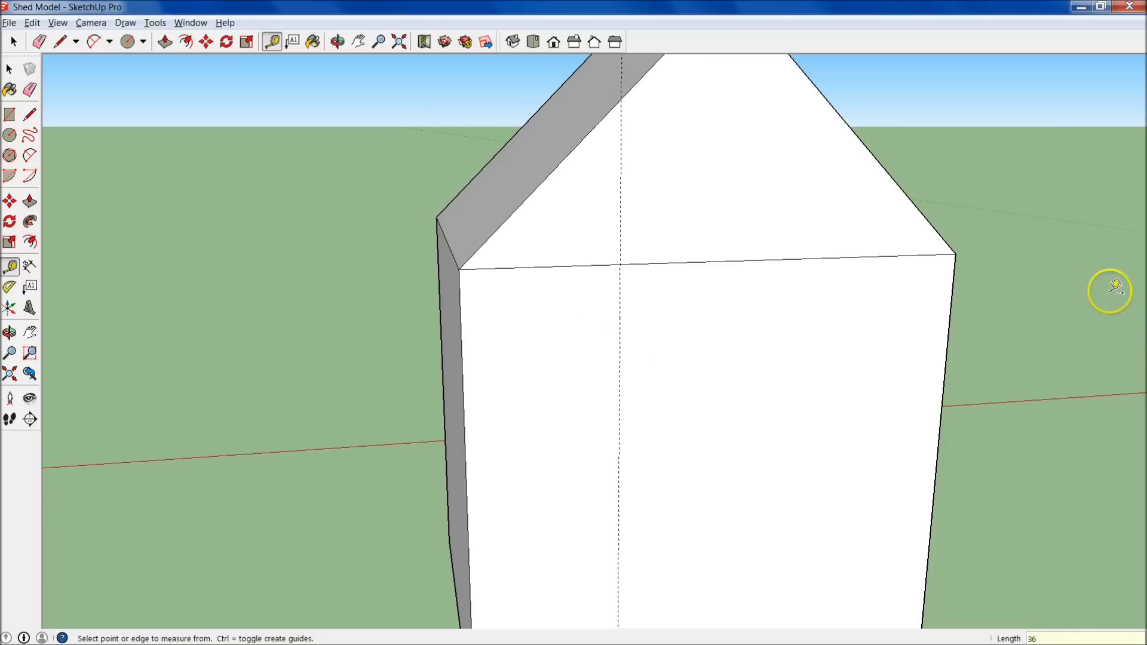
click(947, 348)
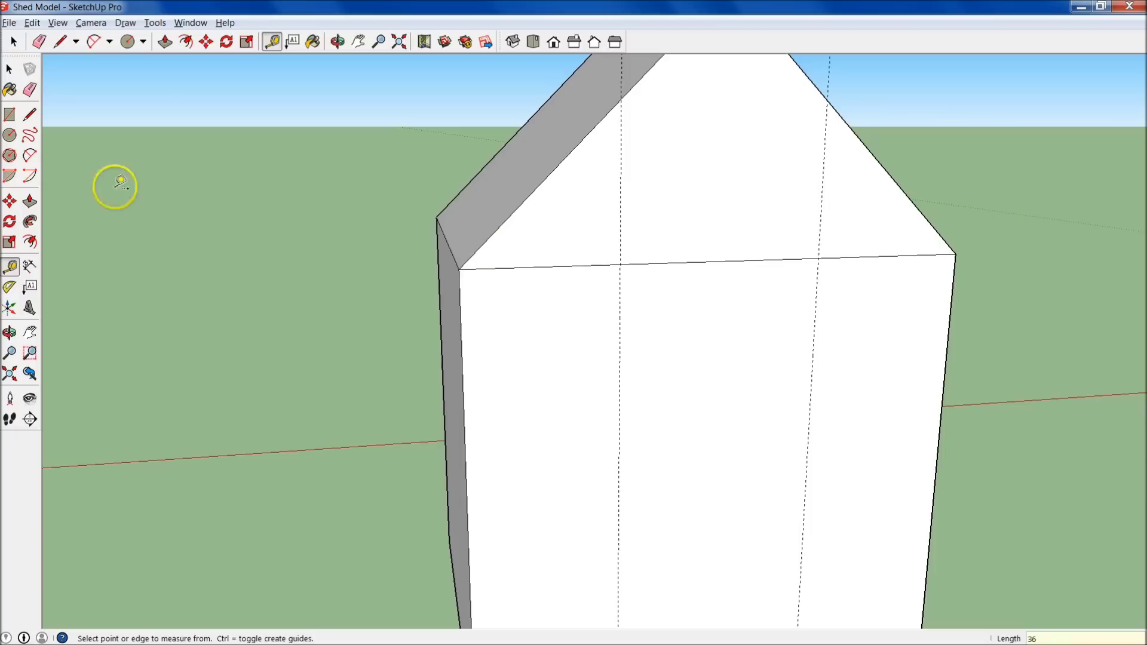
click(30, 157)
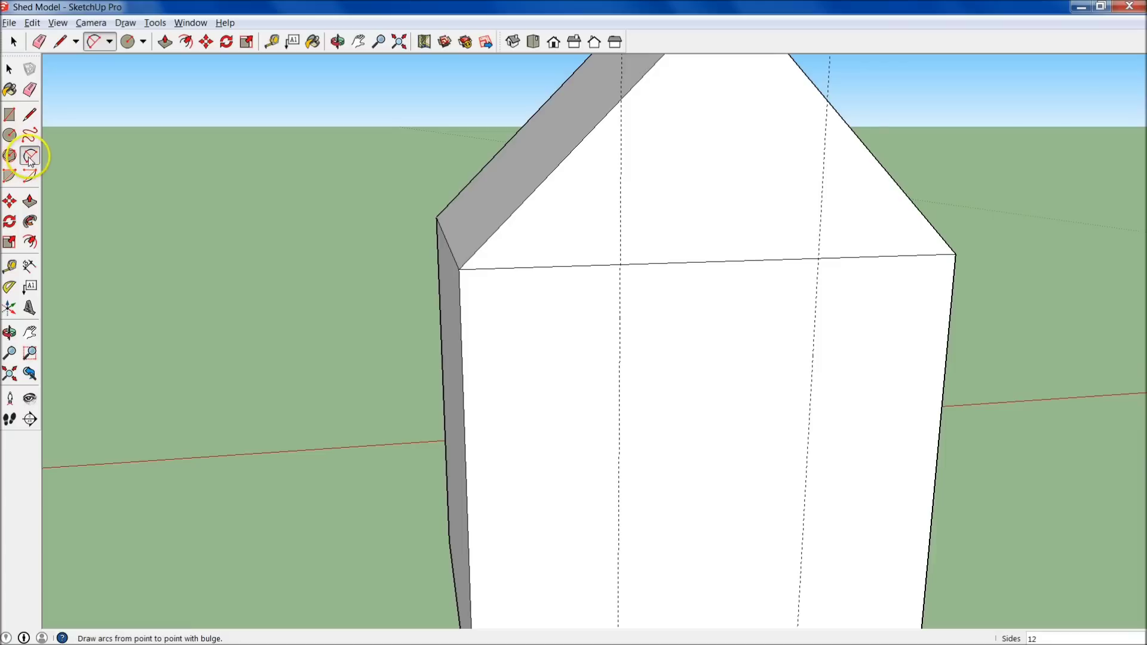
Step: Draw a 2 Point Arc between the two guide/roof-line intersections with a bulge of 20
click(620, 264)
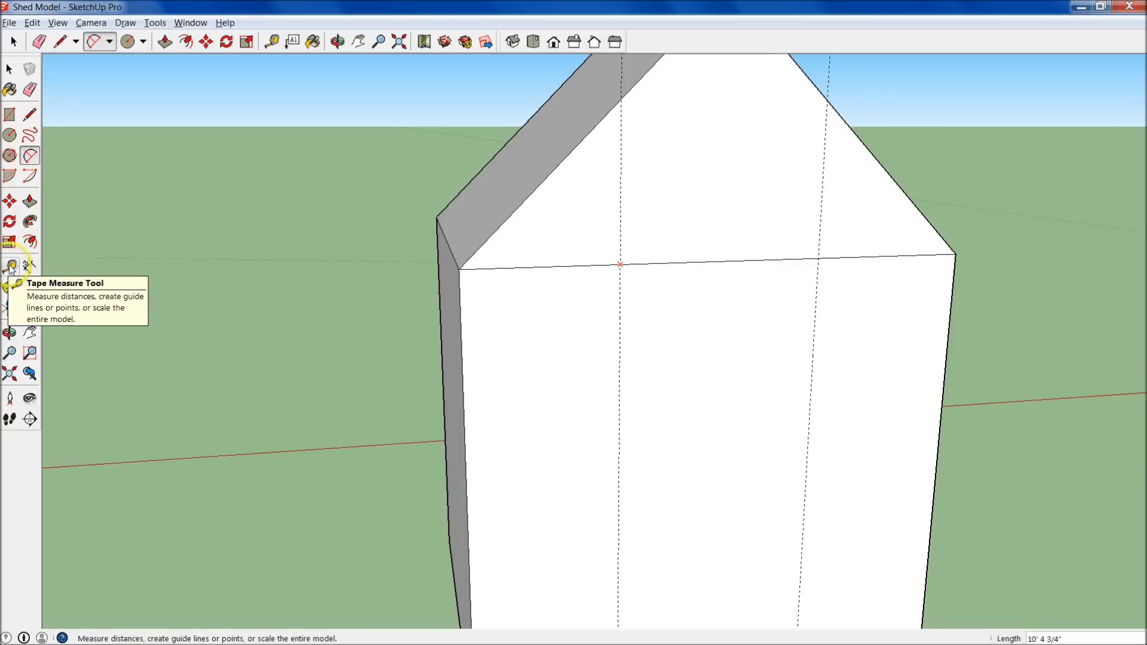
click(818, 258)
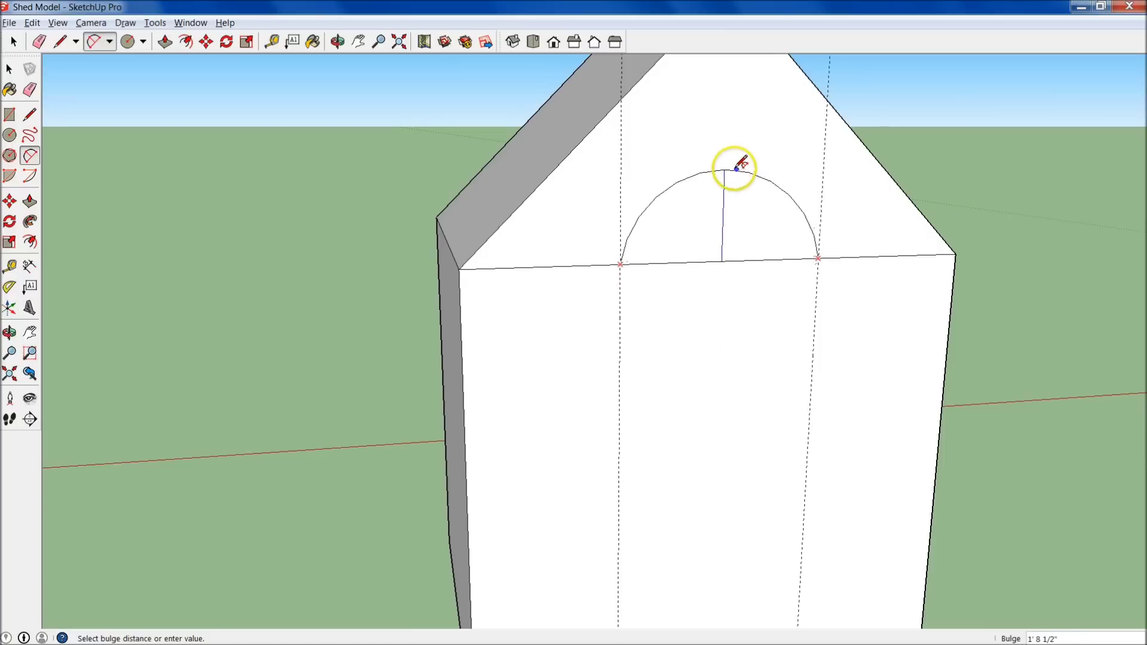
middle_drag(640, 197, 921, 454)
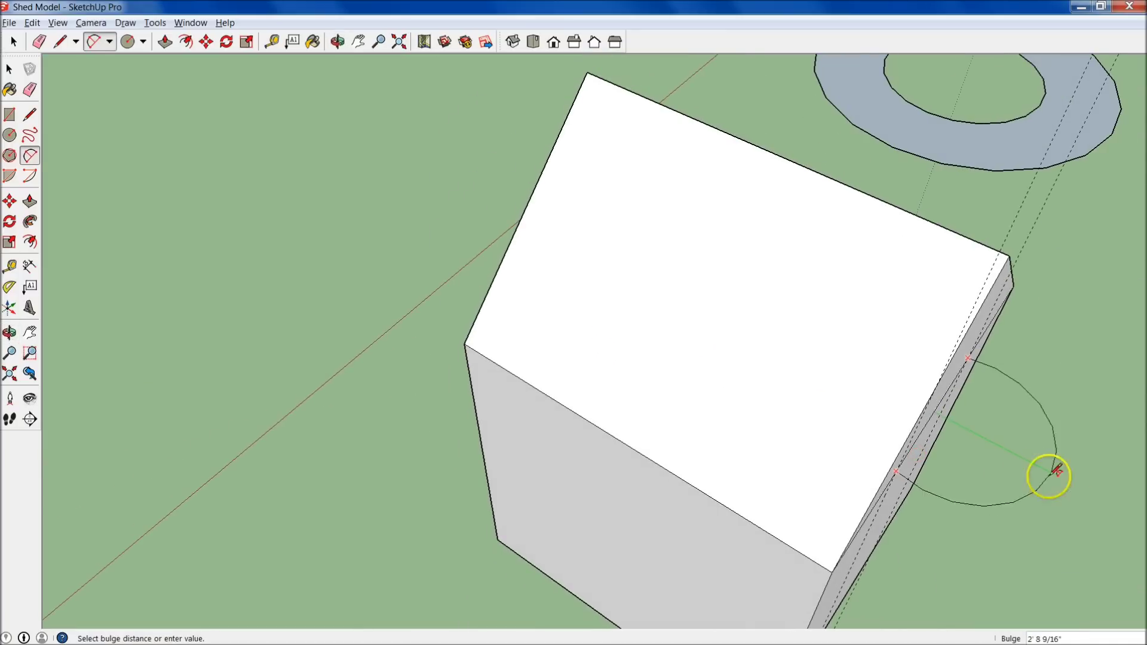
middle_drag(1002, 472, 686, 169)
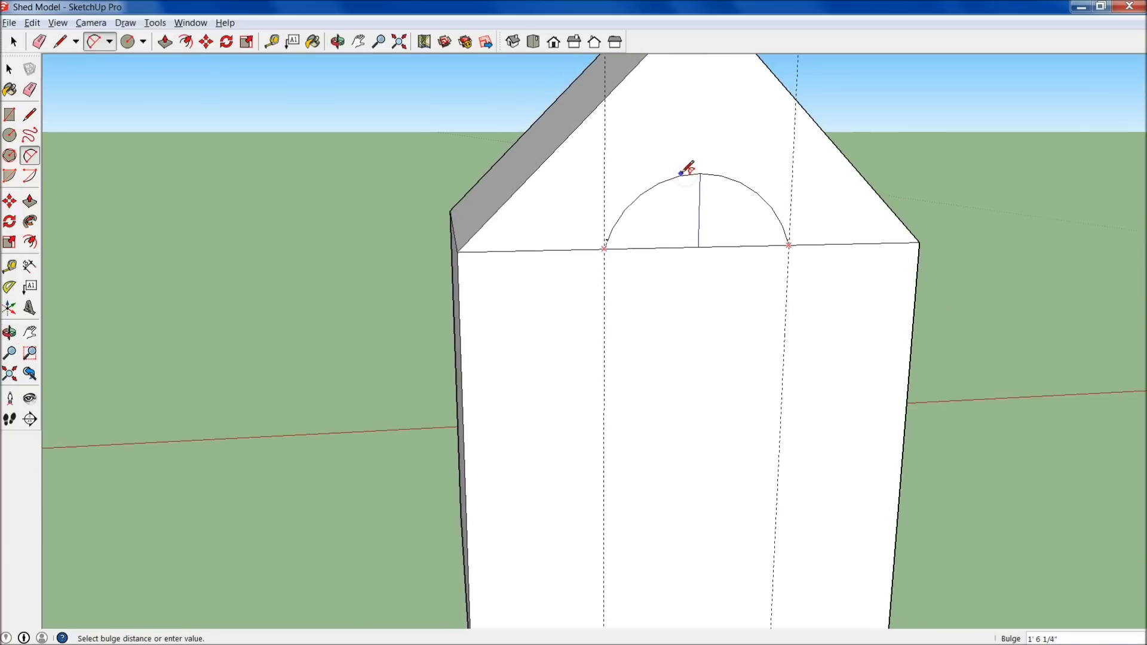
drag(688, 169, 699, 165)
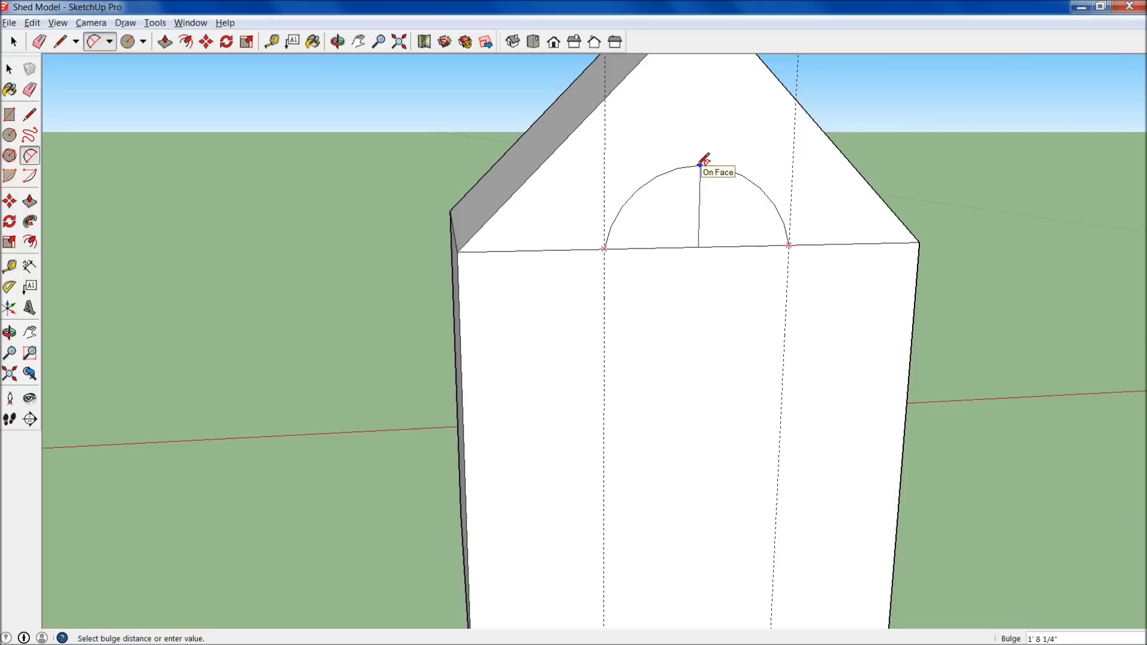
drag(703, 160, 706, 156)
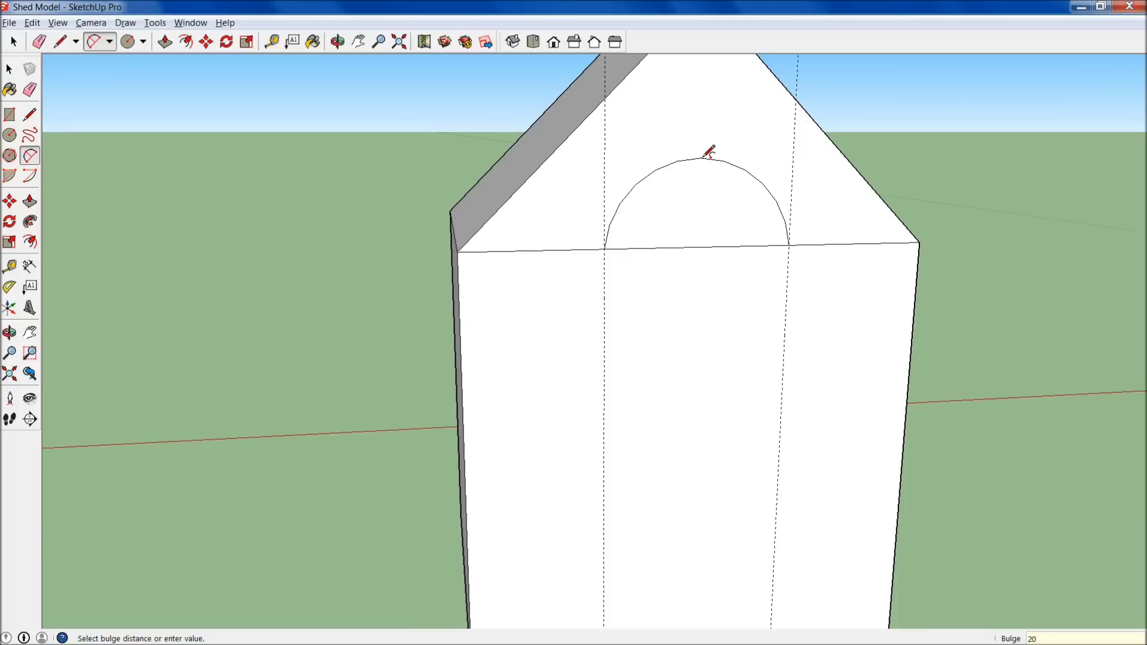
scroll(709, 150, up, 5)
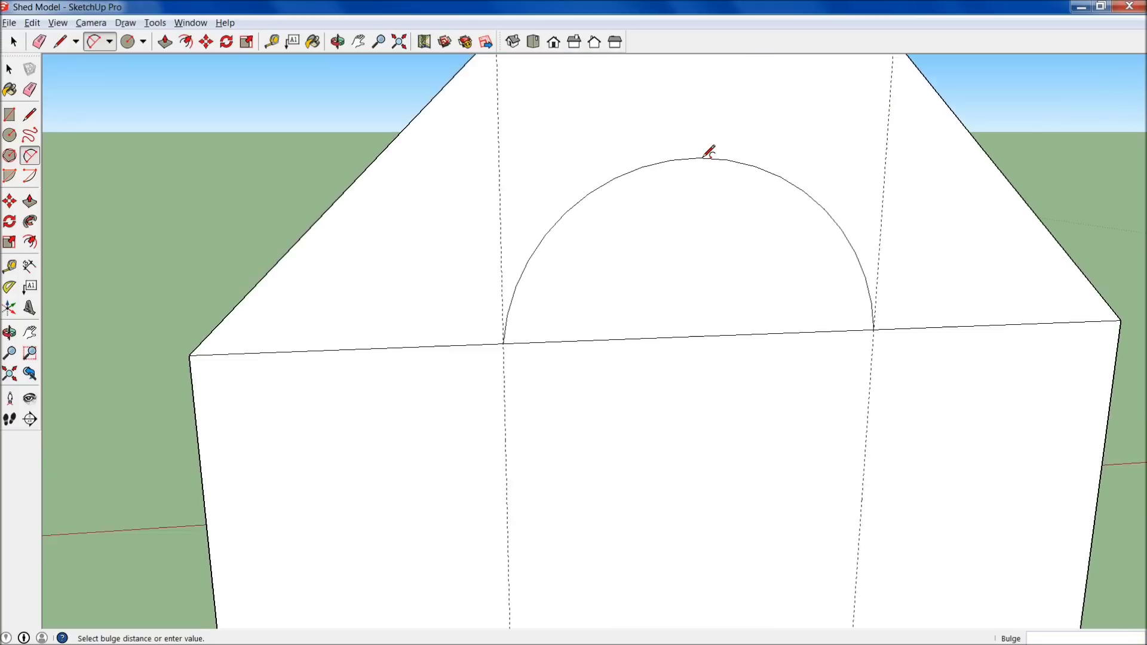
middle_drag(681, 290, 577, 281)
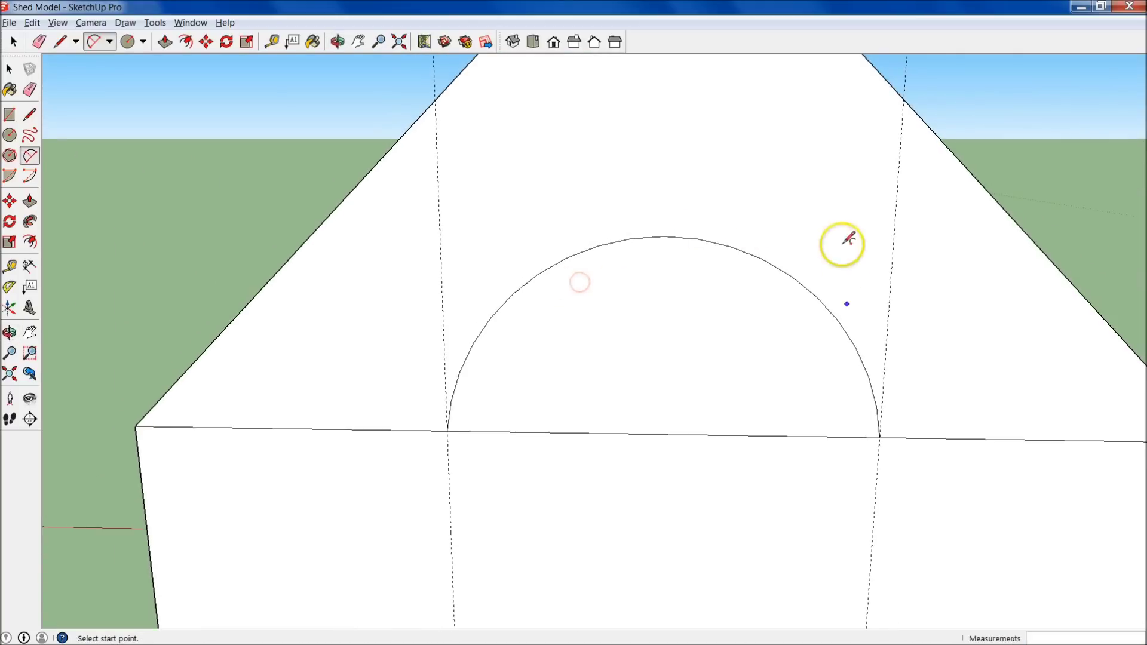
middle_drag(652, 338, 456, 243)
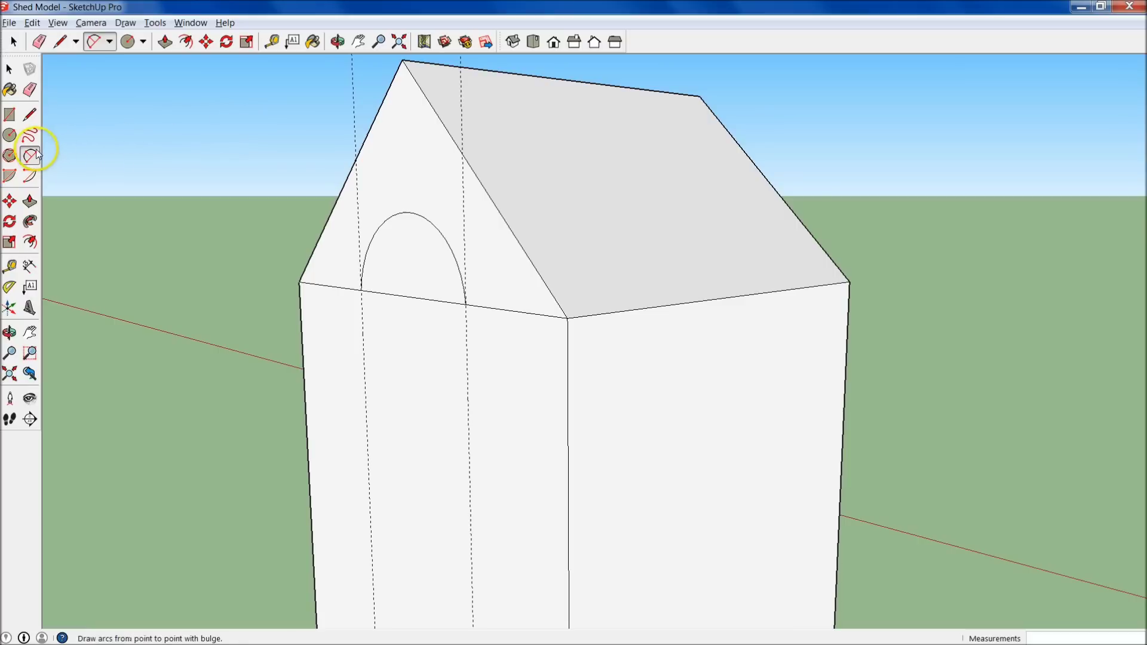
Step: Erase the guide lines and the roof-base edges left and right of the arc
click(29, 90)
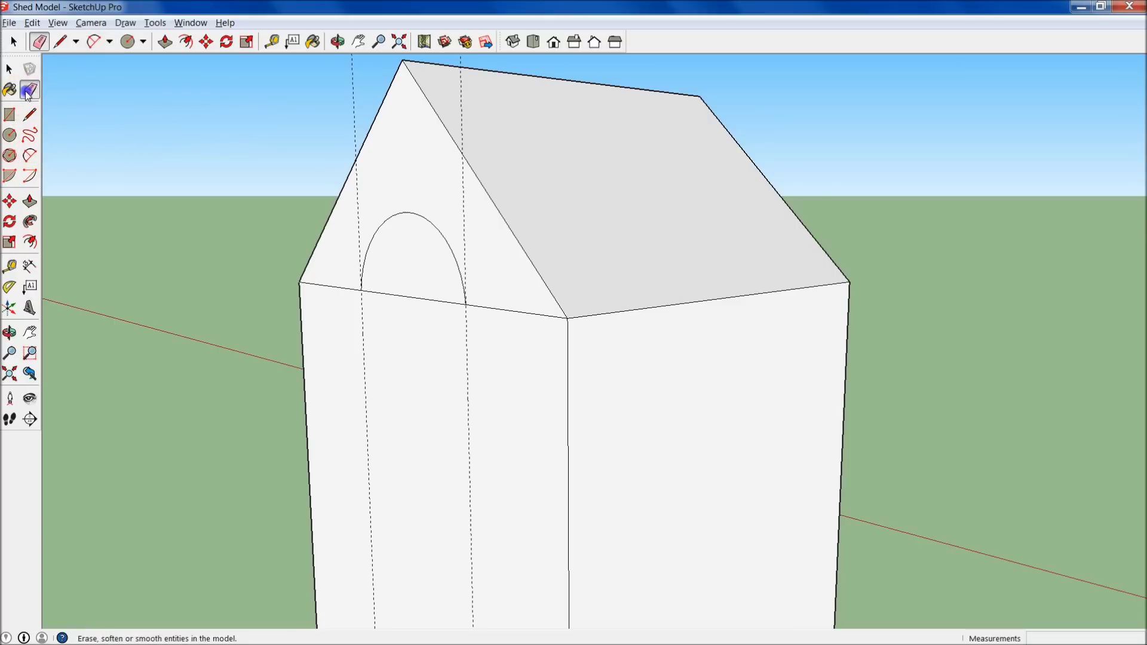
click(462, 211)
mouse_move(356, 202)
middle_down()
mouse_move(538, 339)
mouse_move(607, 422)
mouse_move(722, 347)
mouse_move(814, 333)
middle_up()
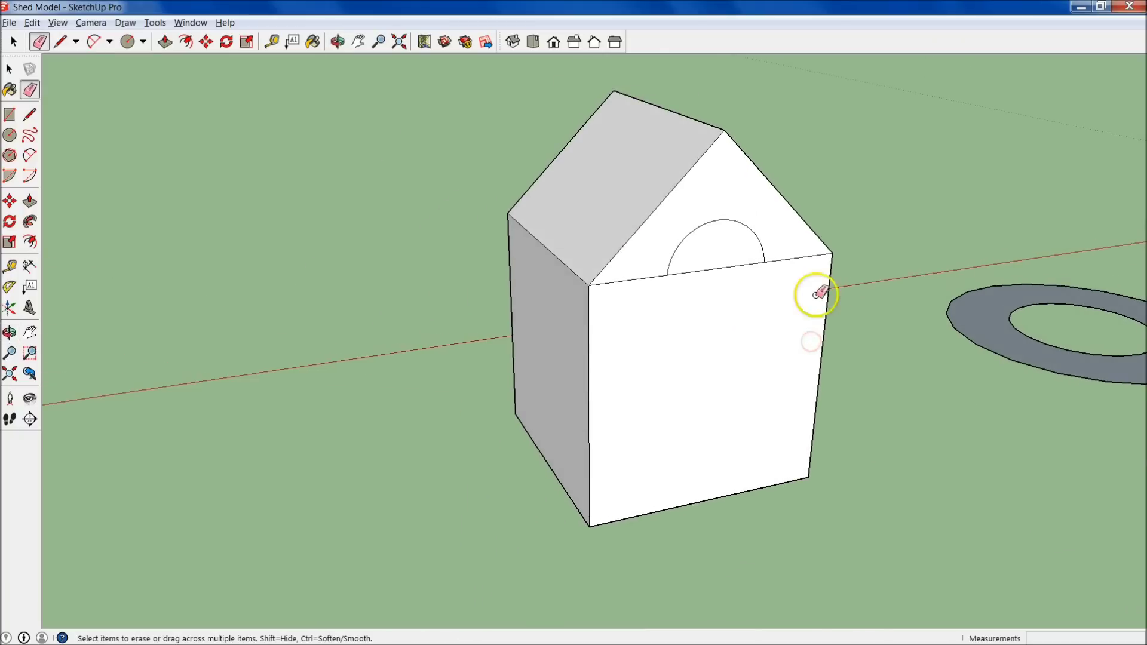
click(798, 256)
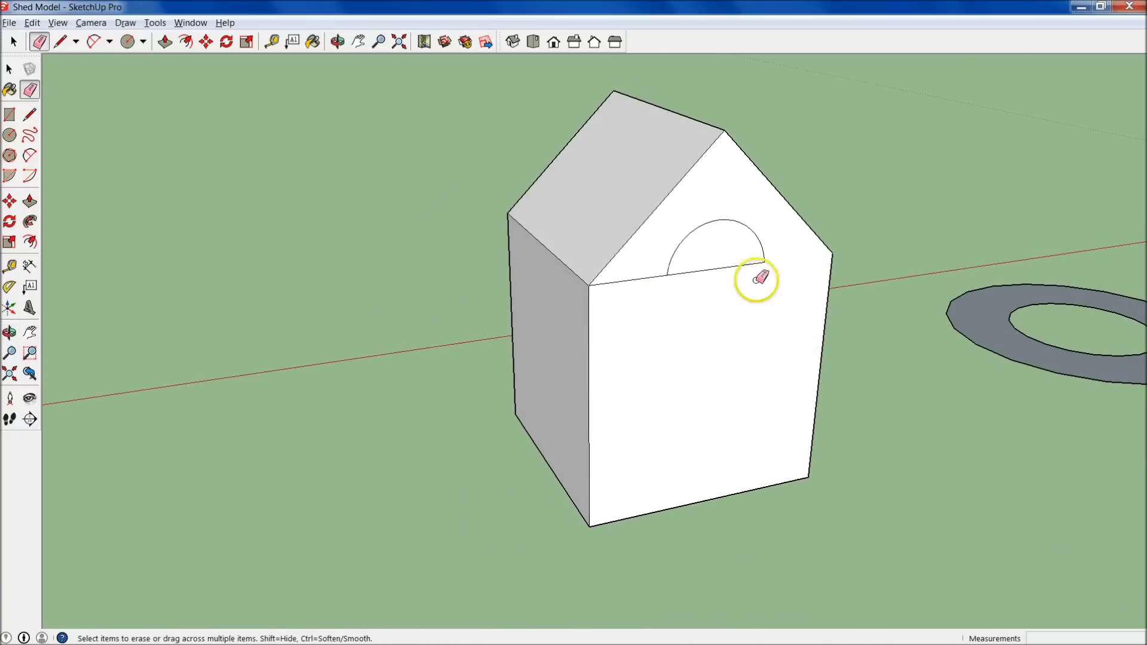
mouse_move(797, 254)
middle_down()
mouse_move(817, 343)
mouse_move(440, 295)
mouse_move(651, 315)
mouse_move(665, 257)
mouse_move(740, 277)
mouse_move(737, 287)
middle_up()
scroll(741, 248, up, 4)
middle_drag(737, 233, 755, 255)
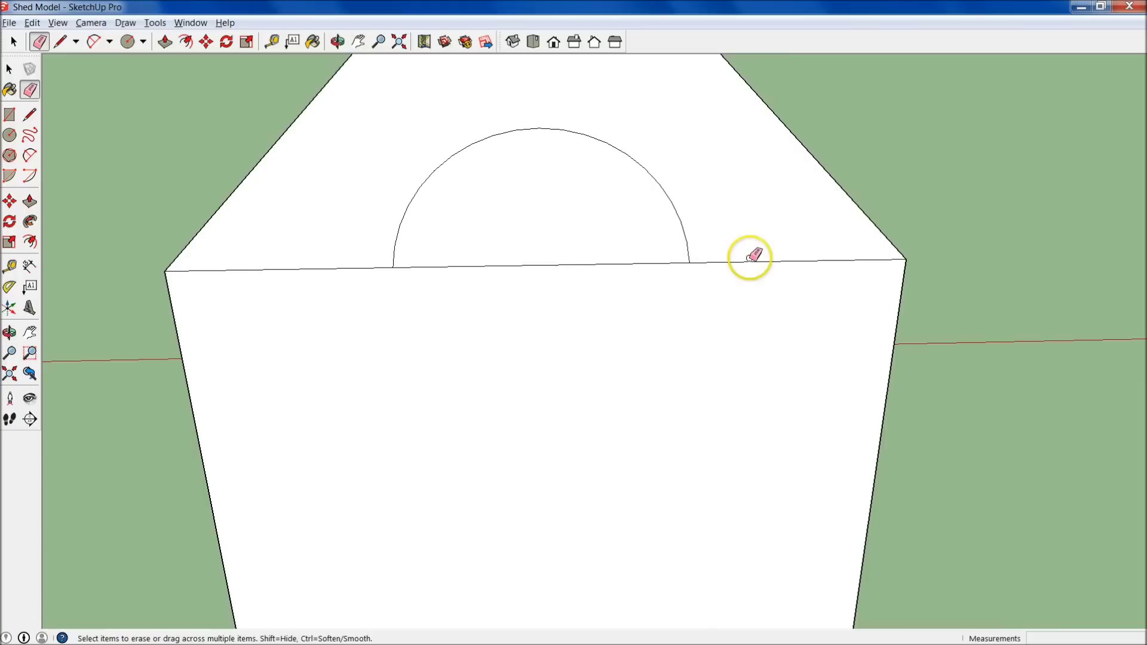
drag(358, 300, 344, 266)
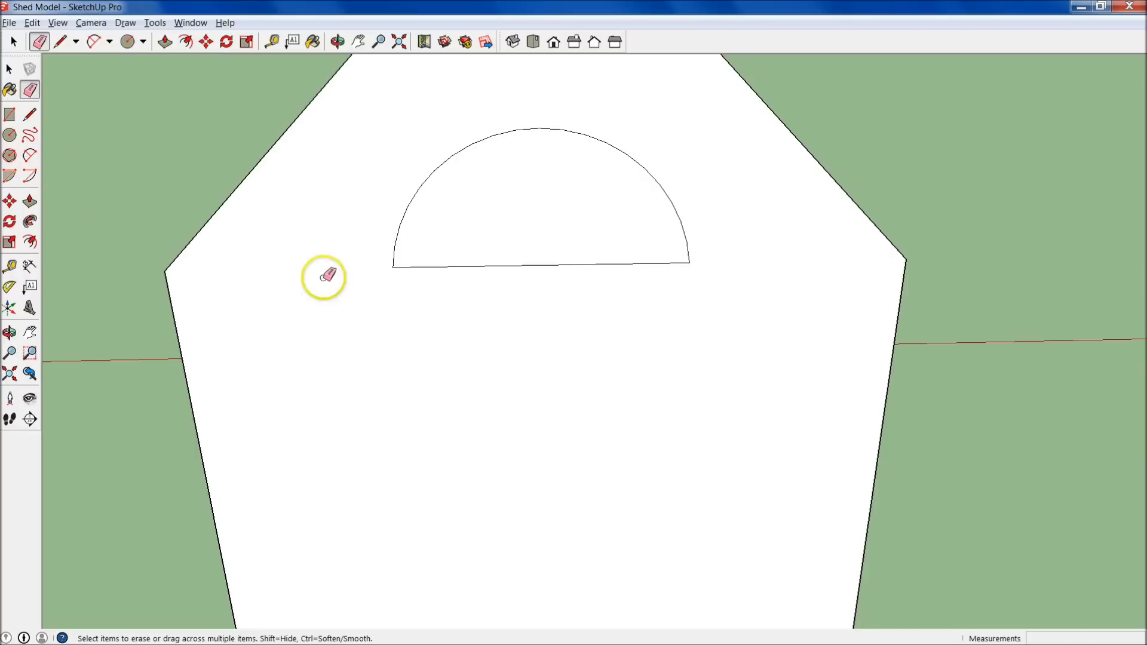
click(30, 242)
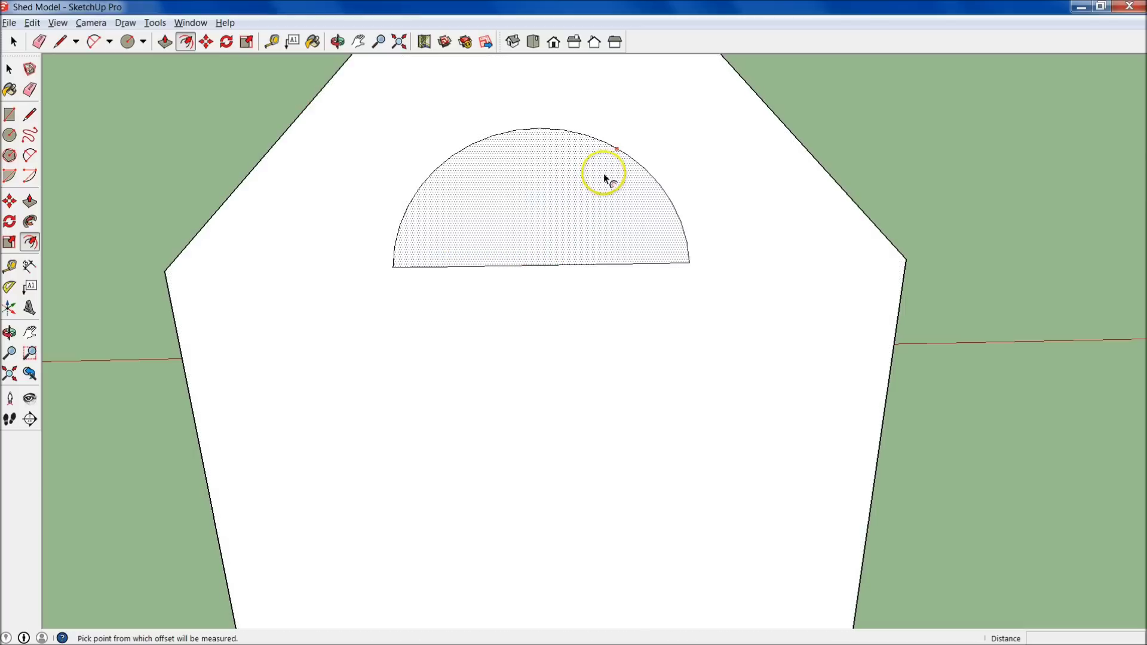
Step: Offset the half-circle face's outline 4 outward to form the window frame
click(608, 175)
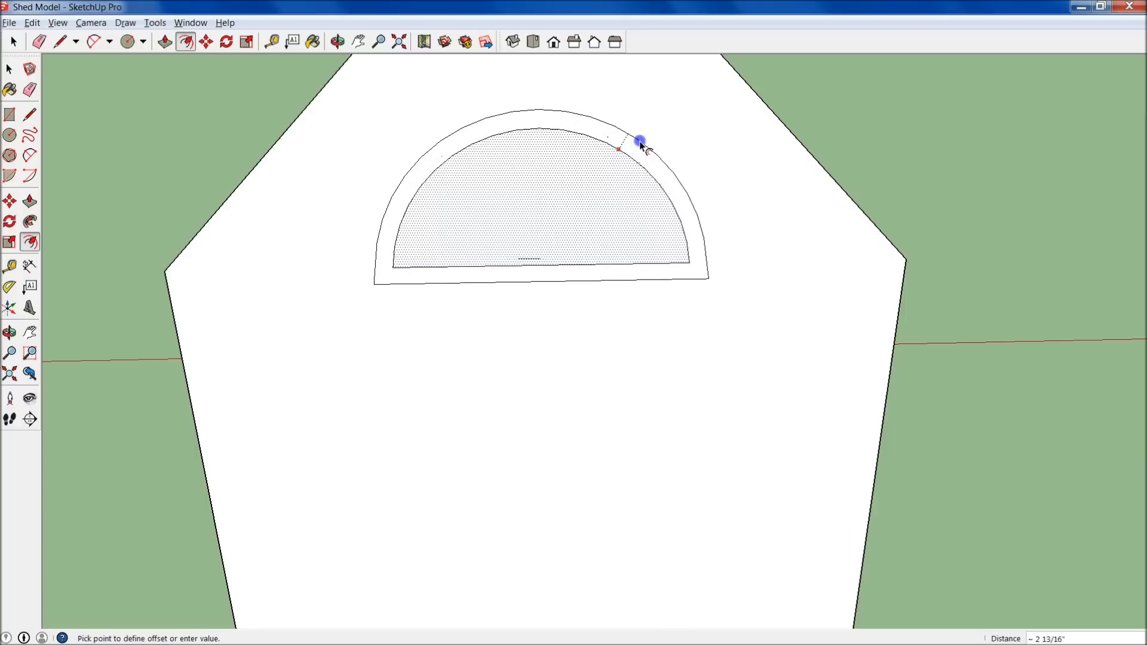
click(639, 142)
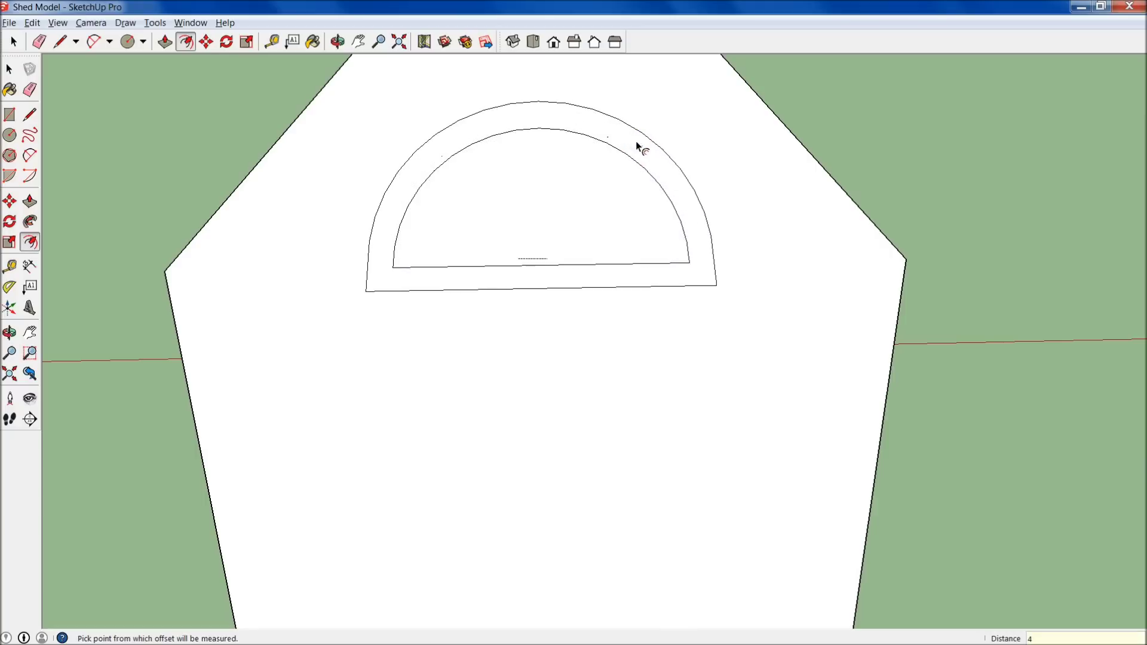
mouse_move(626, 152)
middle_down()
mouse_move(814, 245)
mouse_move(403, 300)
mouse_move(322, 271)
mouse_move(469, 301)
mouse_move(410, 302)
mouse_move(420, 385)
mouse_move(559, 307)
middle_up()
scroll(631, 167, down, 3)
scroll(549, 293, up, 3)
scroll(548, 293, up, 1)
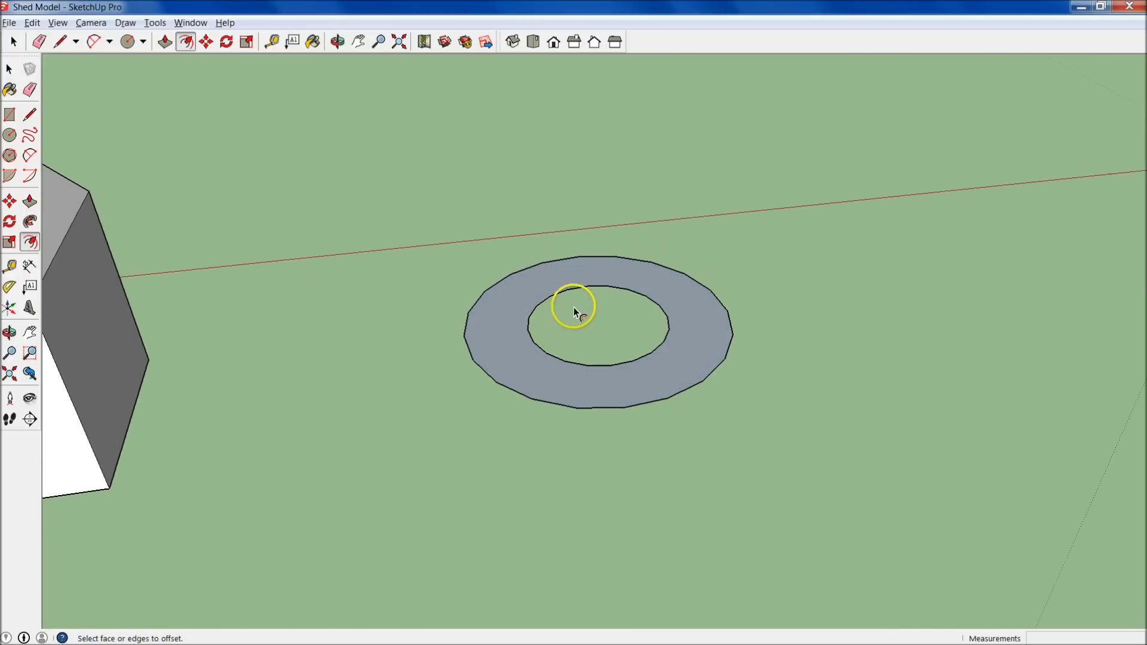
key(space)
click(560, 294)
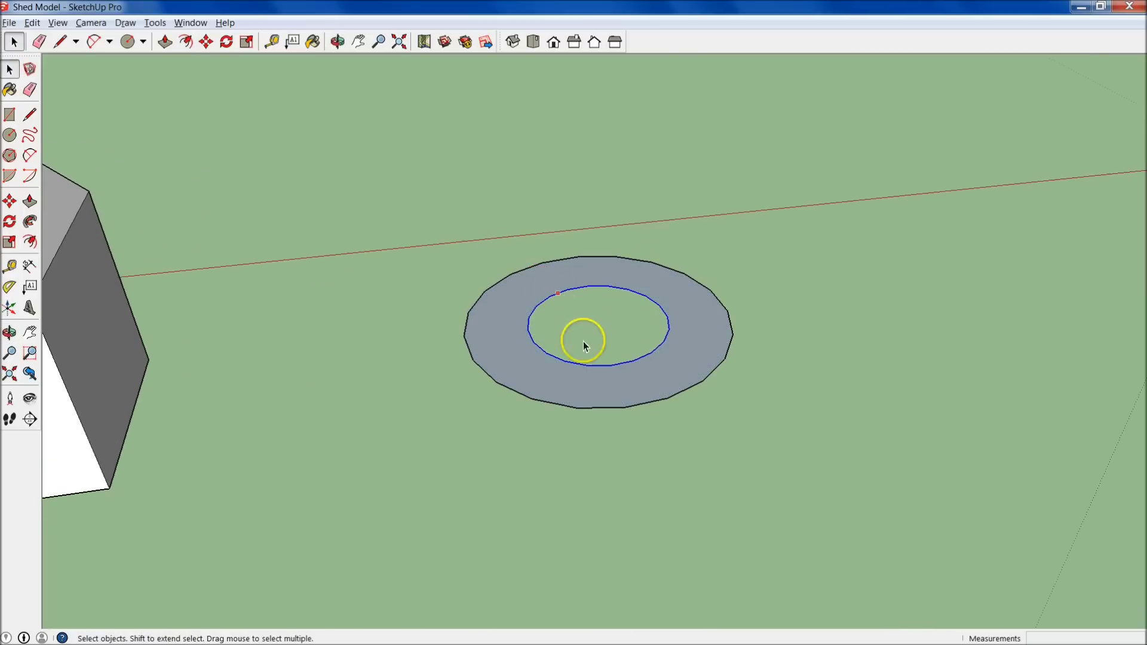
drag(387, 169, 827, 496)
middle_drag(465, 145, 266, 256)
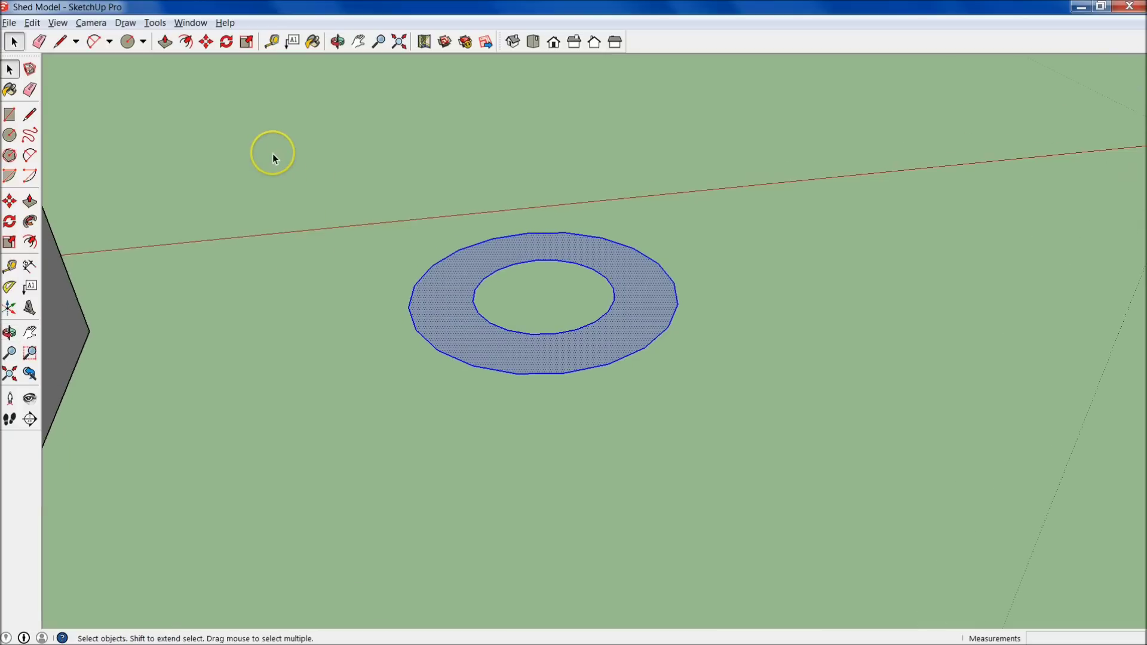
click(11, 243)
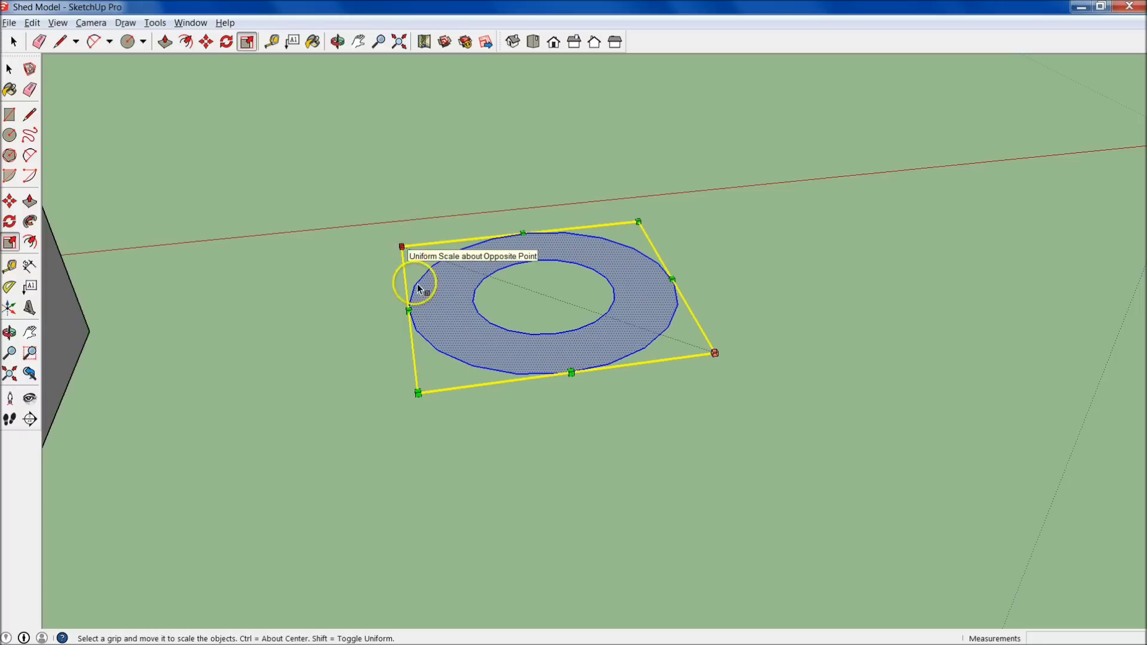
drag(409, 310, 337, 317)
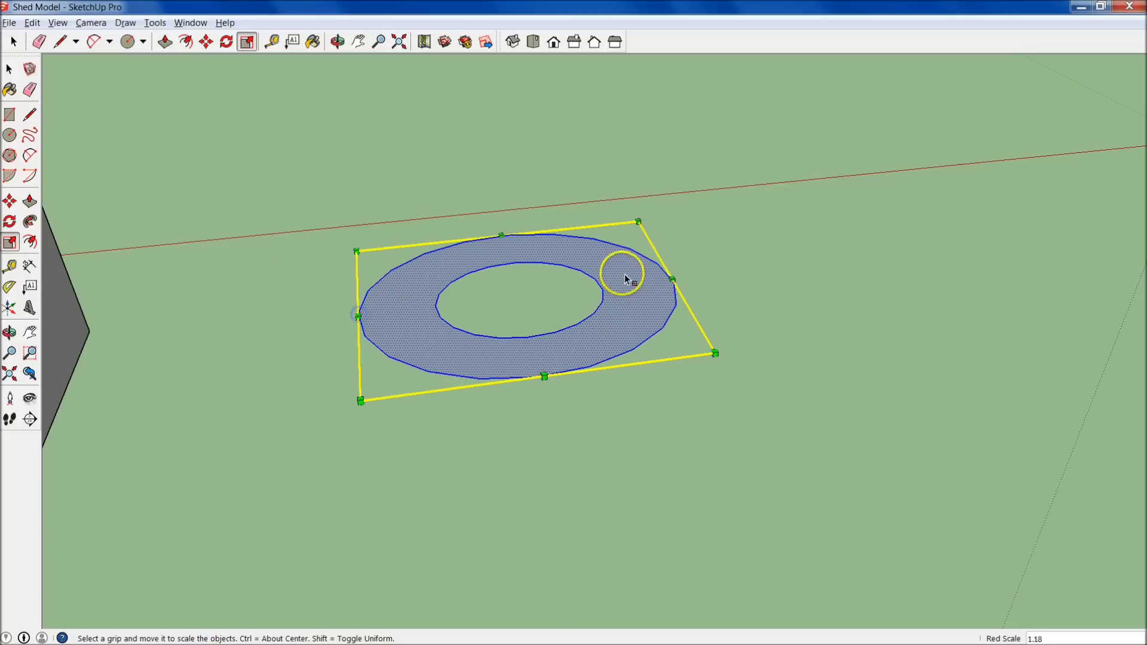
middle_drag(422, 297, 746, 339)
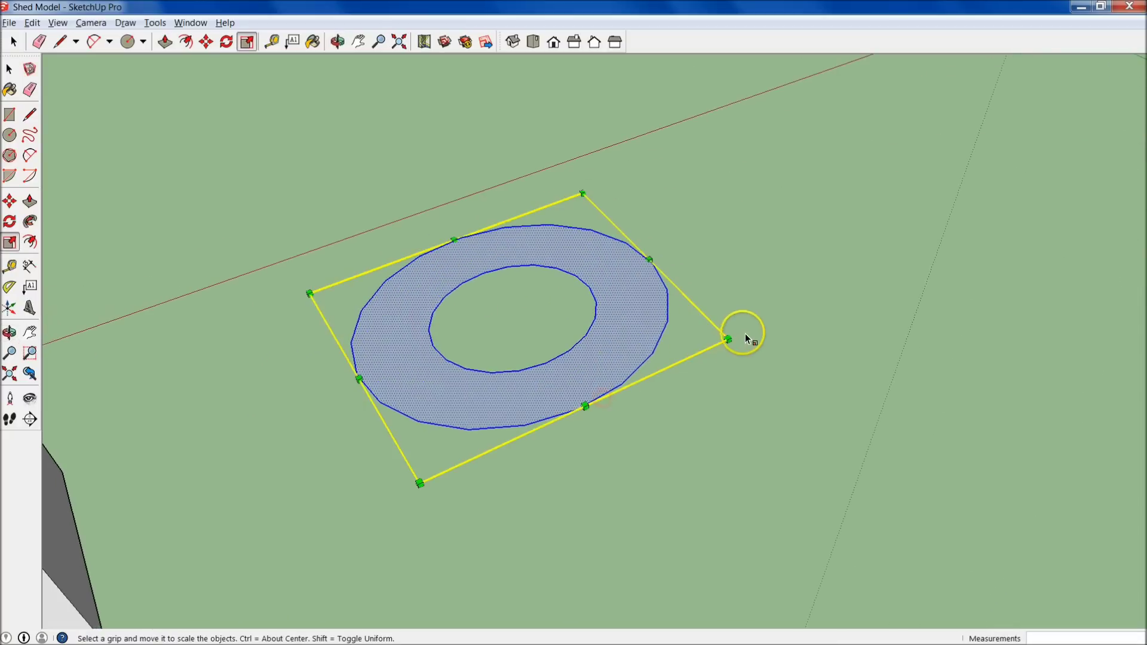
key(ctrl+z)
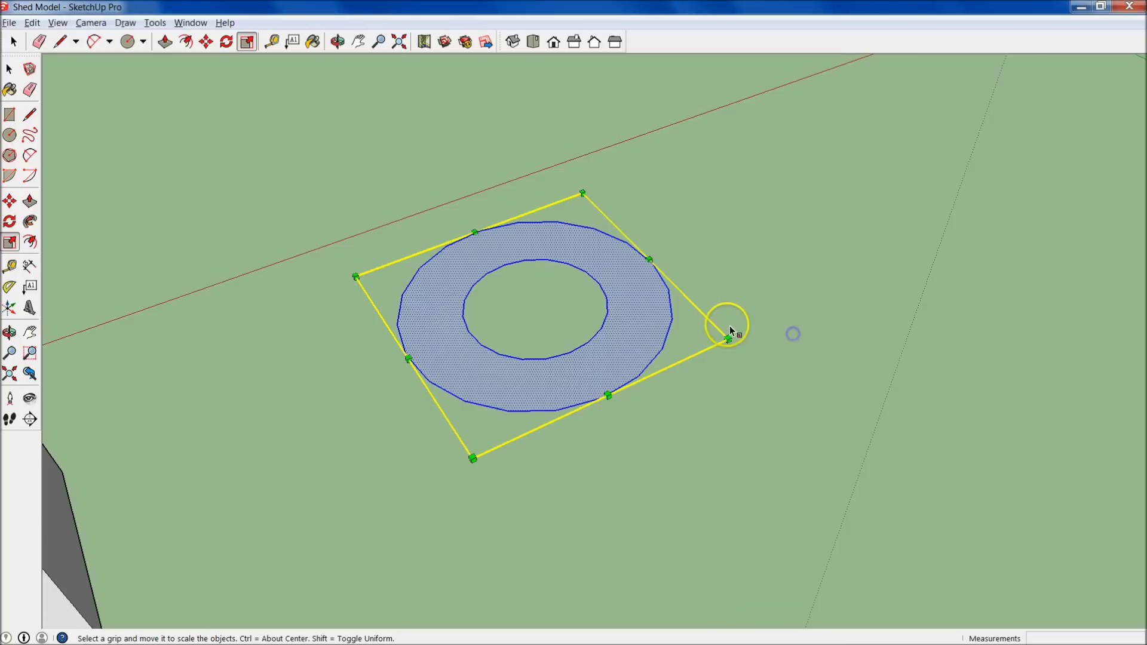
drag(728, 339, 1020, 395)
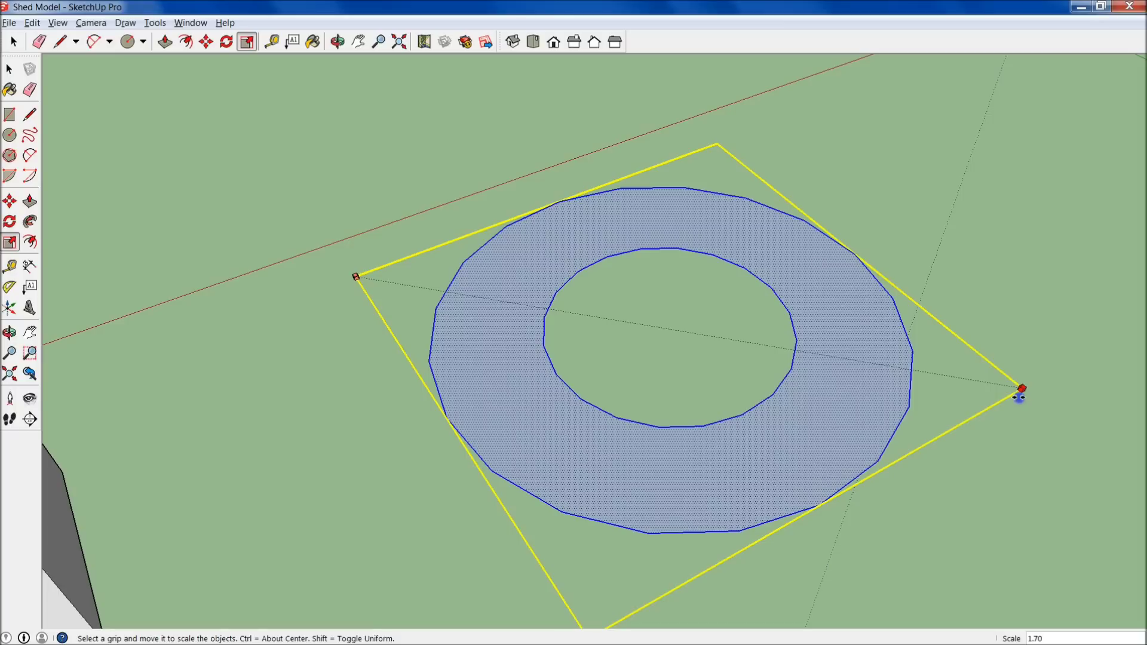
drag(1023, 402, 1056, 410)
scroll(1010, 379, down, 2)
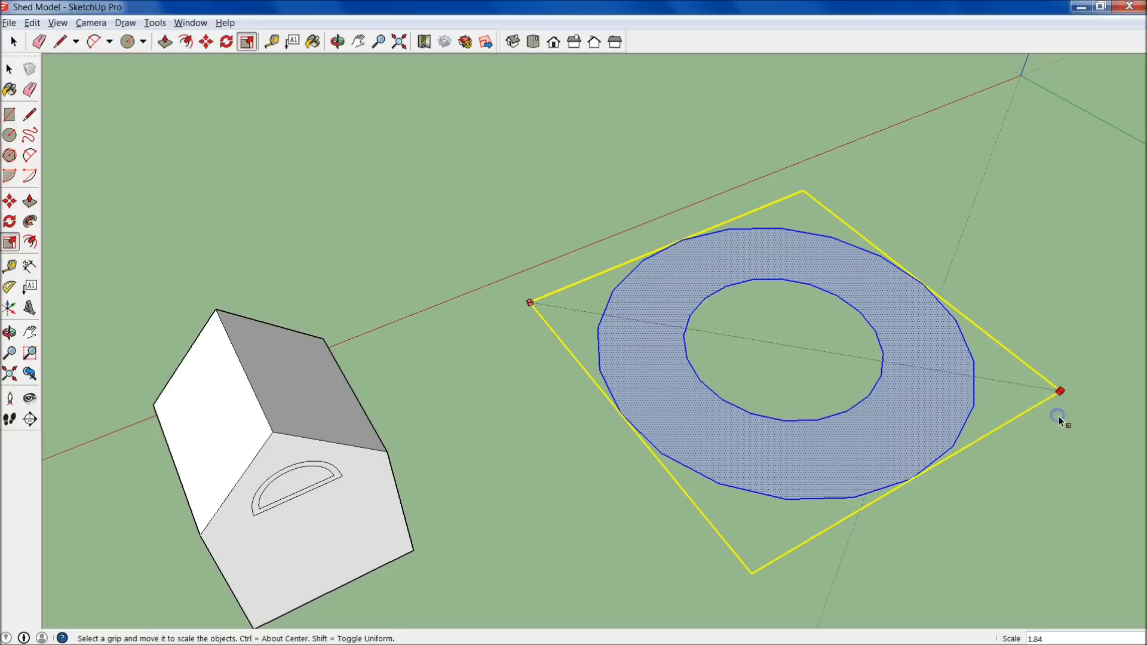
text(2)
key(Return)
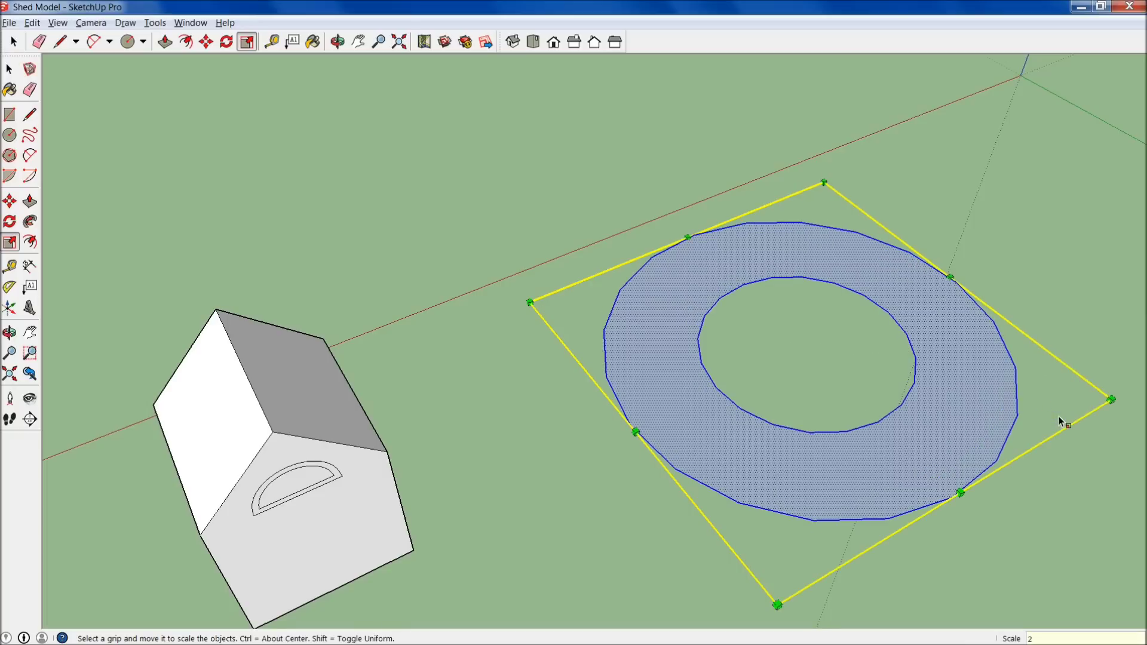
click(943, 465)
click(783, 224)
key(ctrl+z)
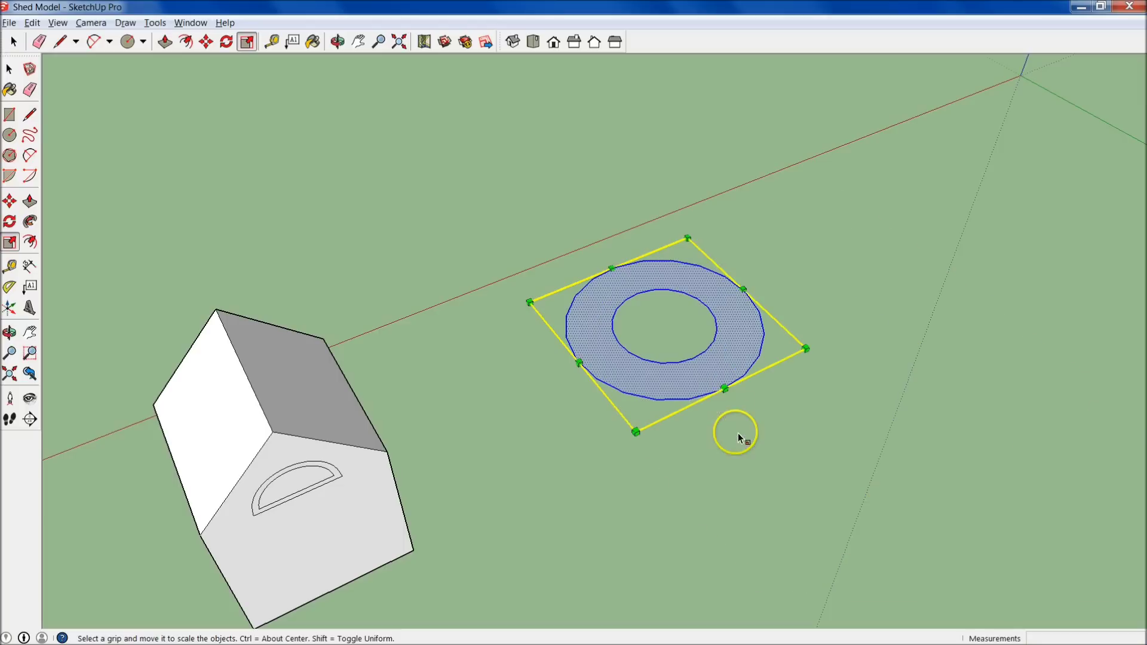
scroll(683, 308, up, 2)
mouse_move(684, 309)
middle_down()
mouse_move(630, 425)
mouse_move(508, 441)
mouse_move(590, 422)
mouse_move(671, 308)
mouse_move(686, 323)
middle_up()
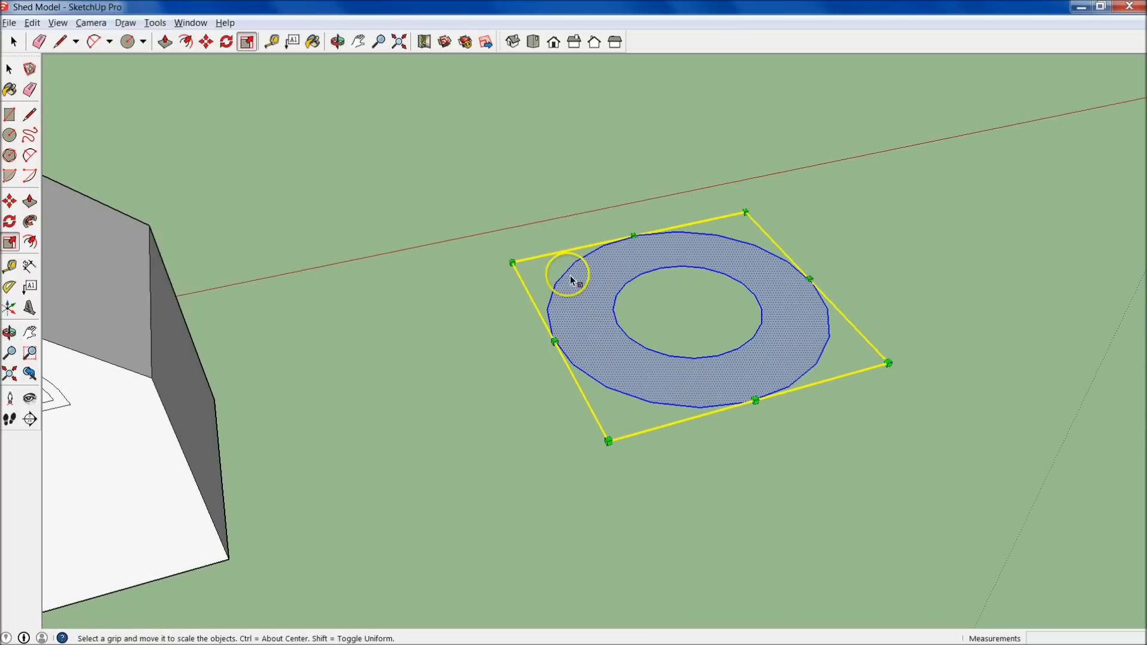
Step: Push/Pull the ring face upward into a tall hollow tube, then return to Select
click(30, 201)
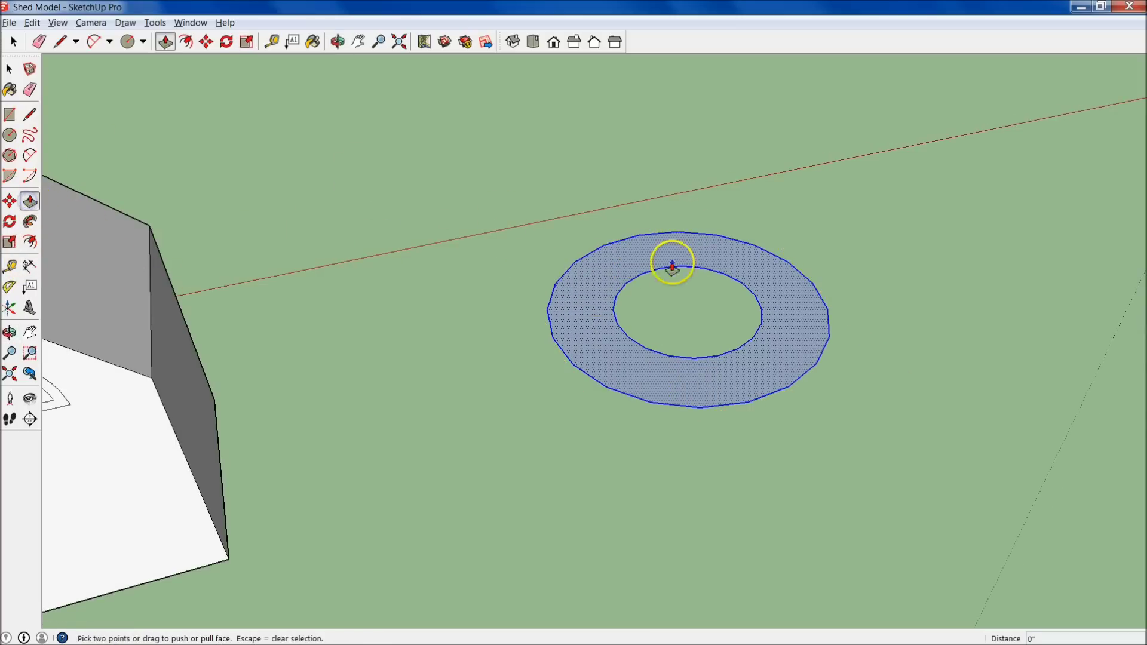
drag(590, 286, 592, 190)
middle_drag(763, 453, 658, 433)
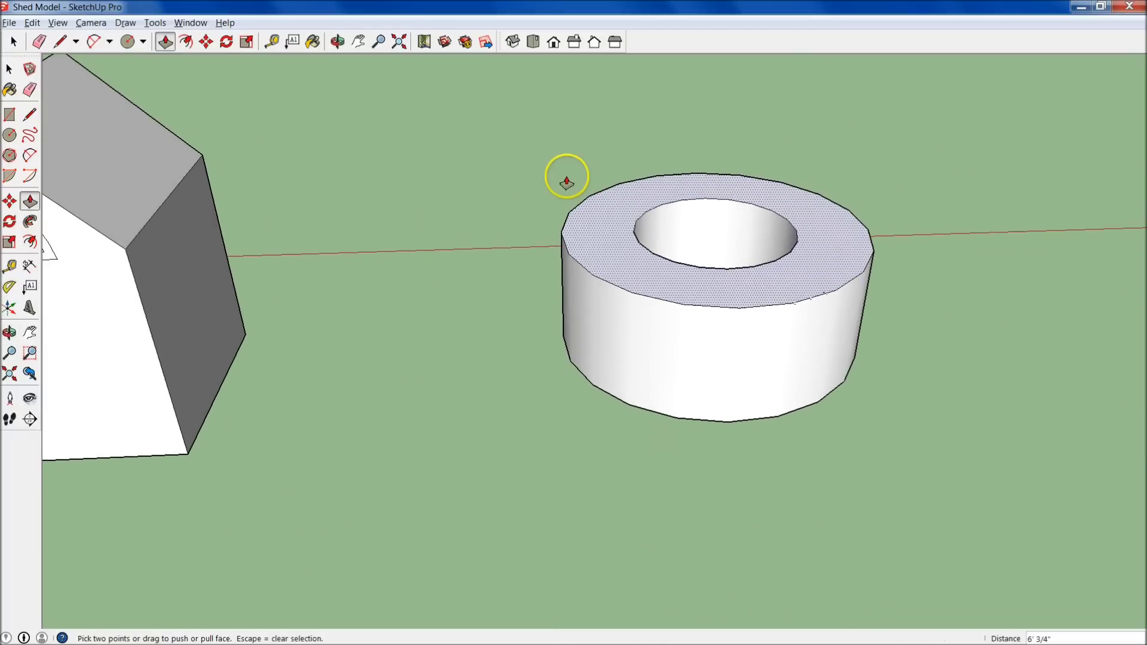
key(space)
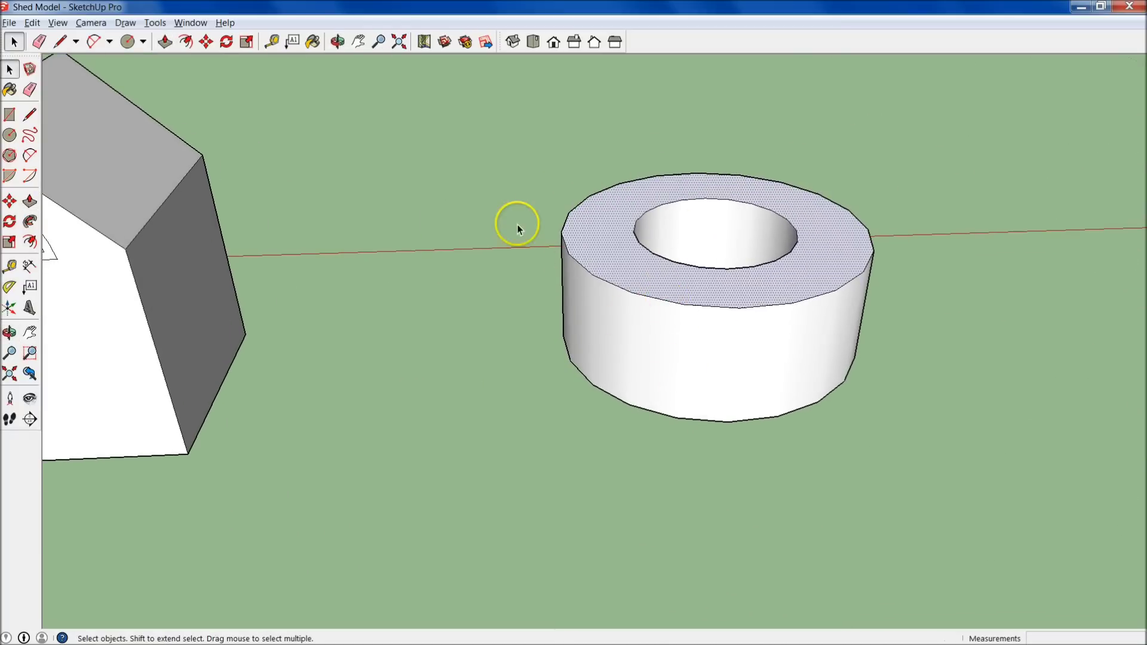
middle_drag(572, 379, 474, 423)
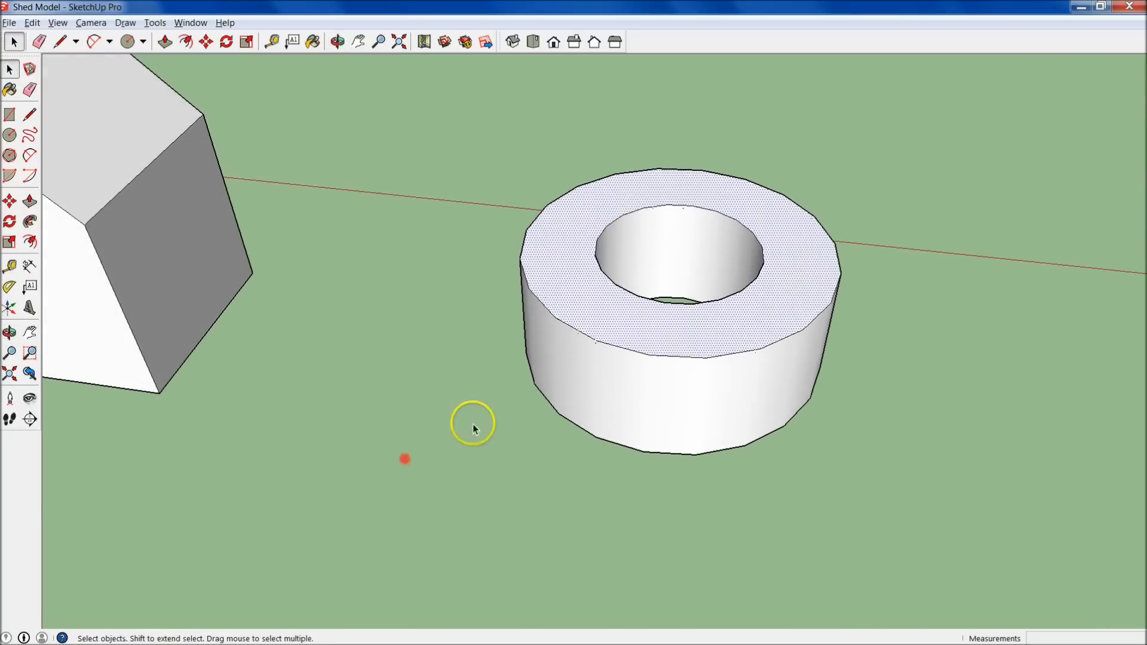
click(466, 423)
click(555, 263)
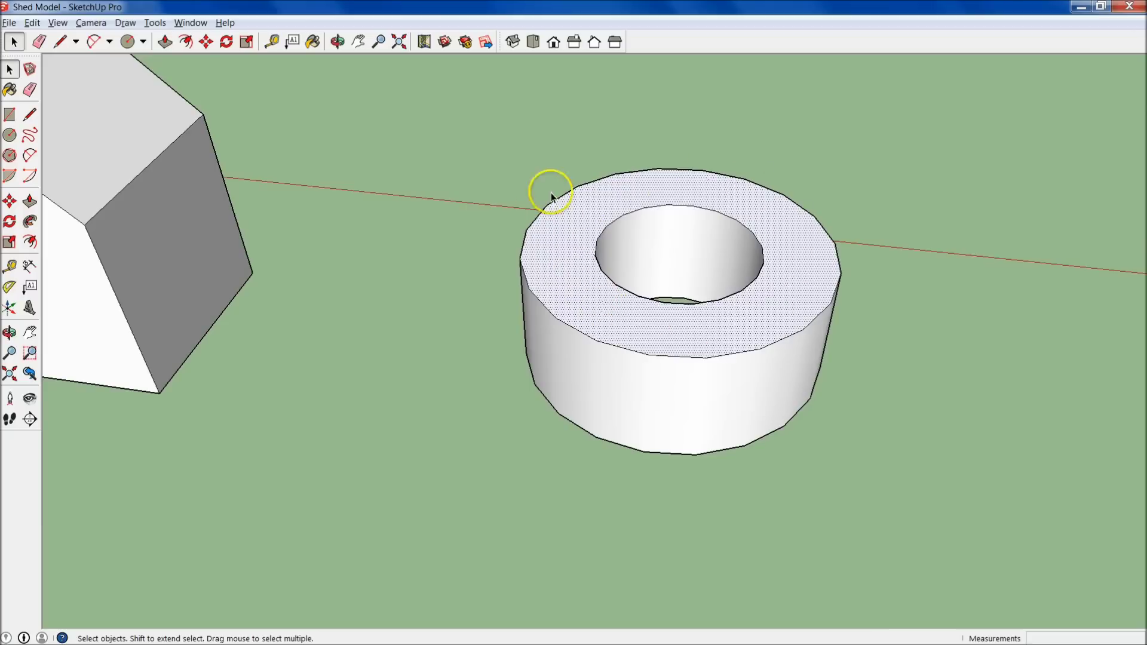
click(486, 228)
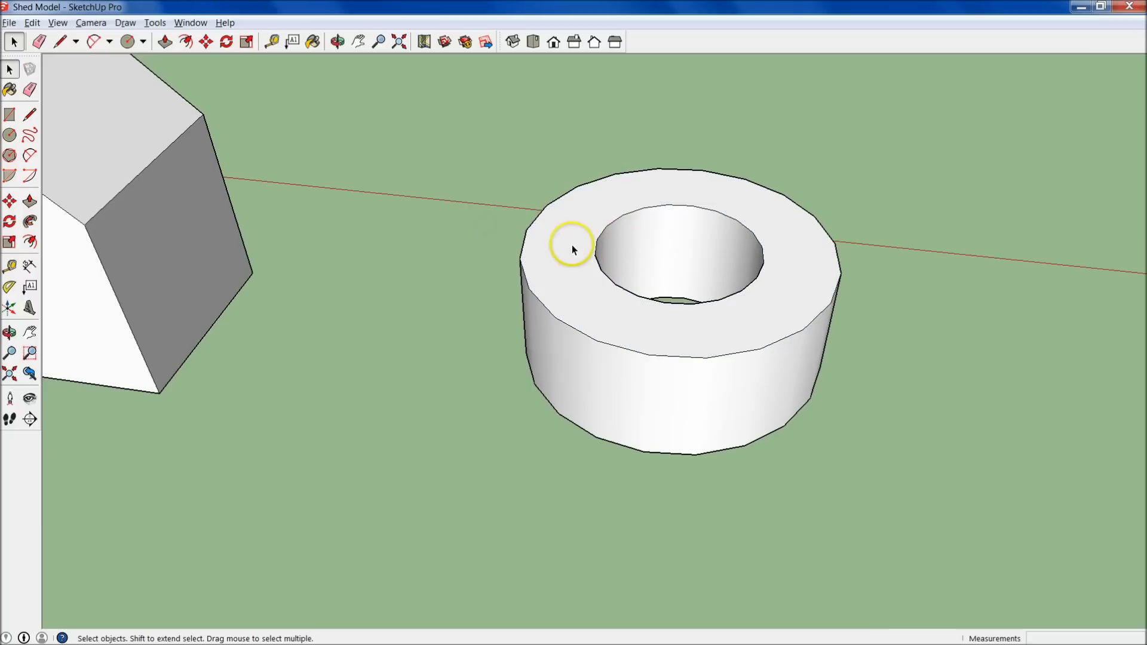
double_click(573, 246)
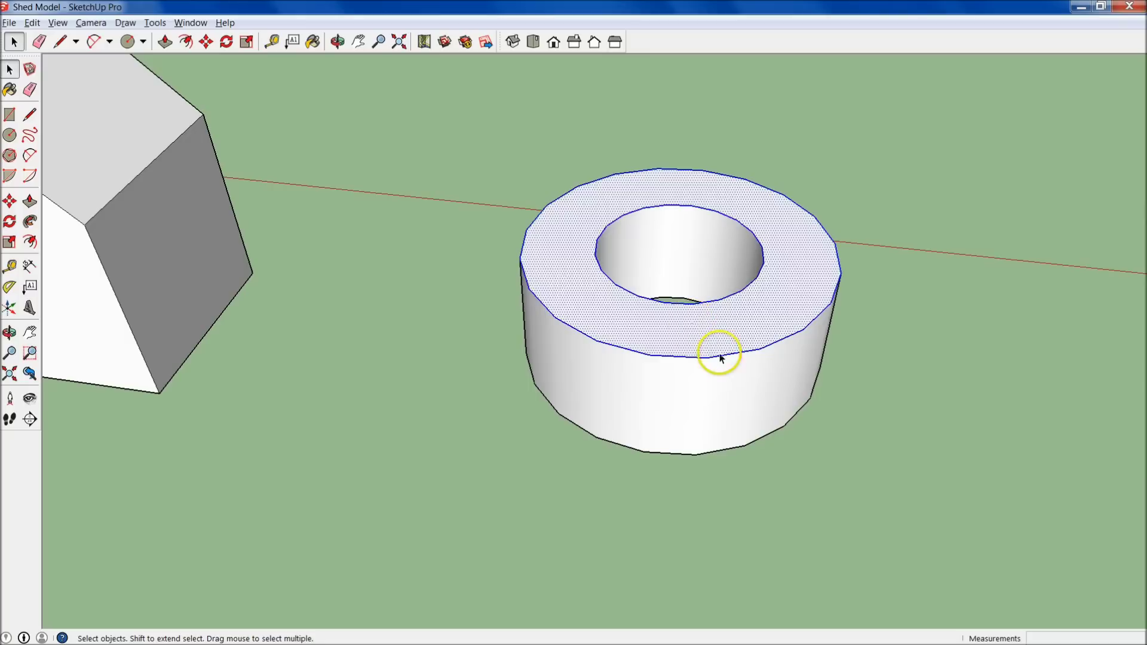
click(826, 504)
middle_drag(826, 504, 625, 414)
triple_click(564, 280)
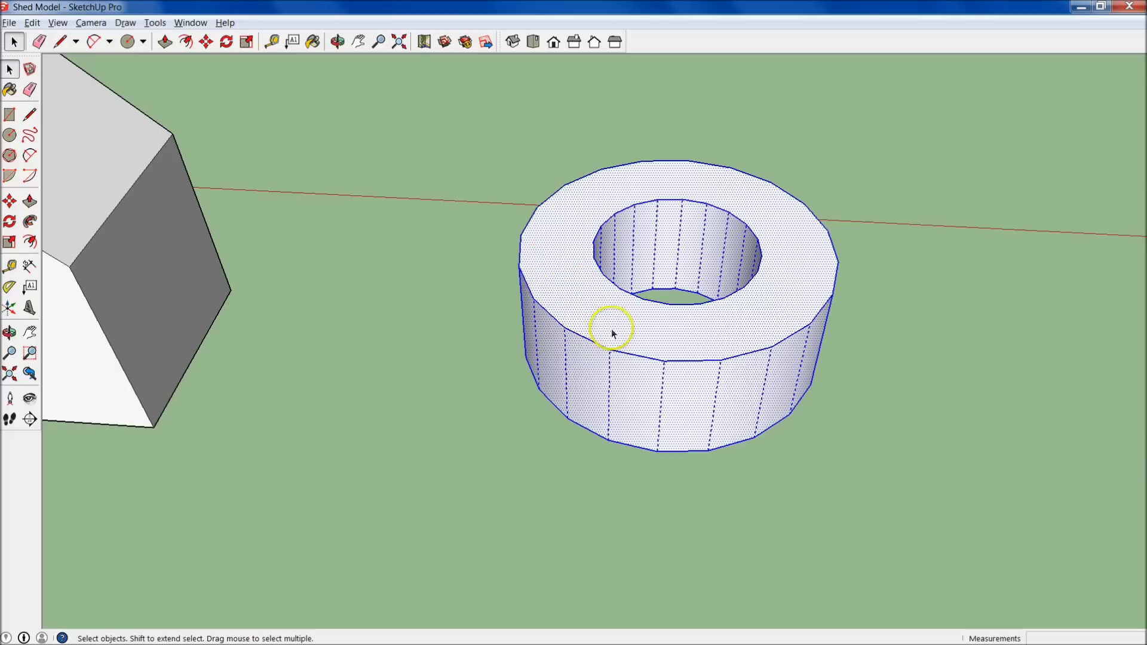
middle_drag(733, 498, 795, 464)
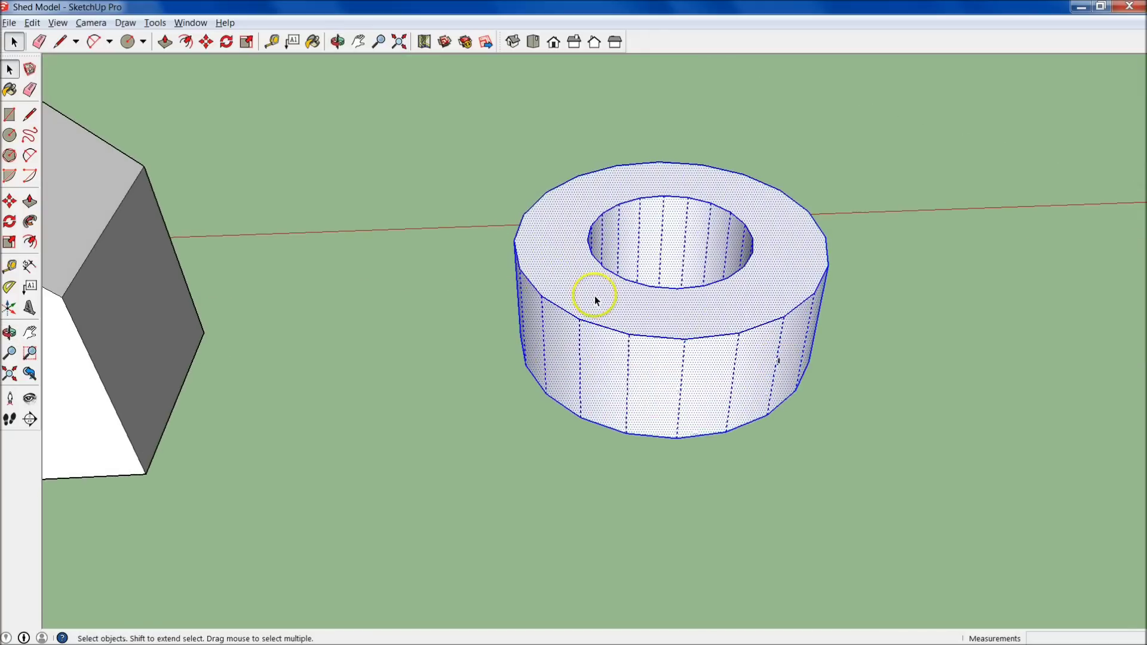
middle_drag(596, 300, 734, 328)
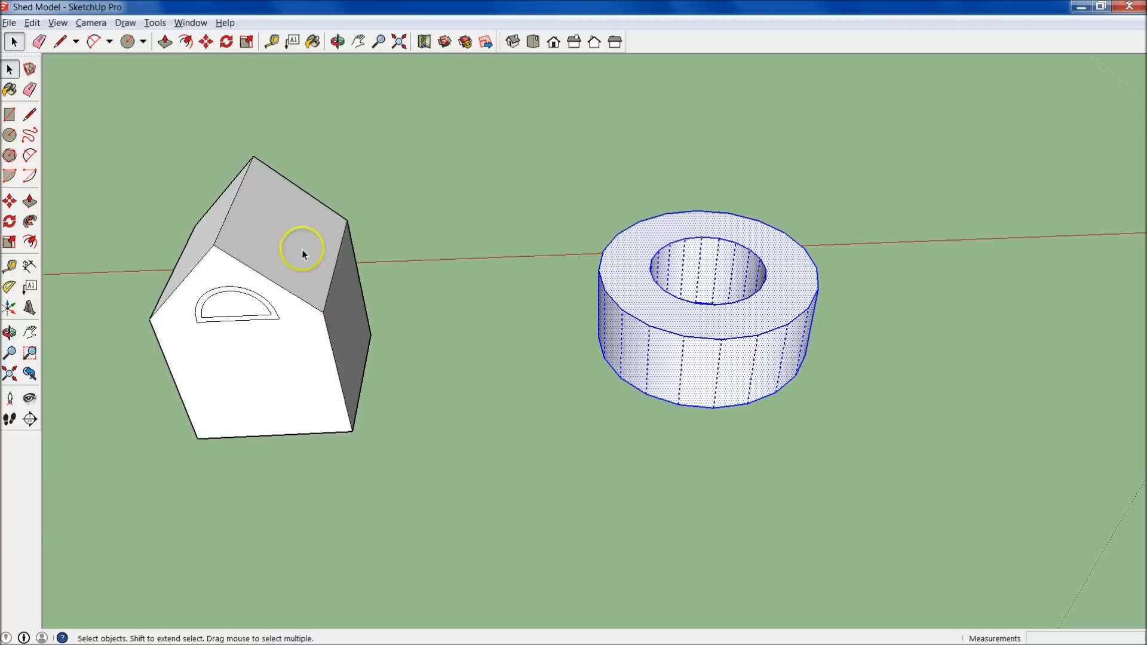
click(487, 432)
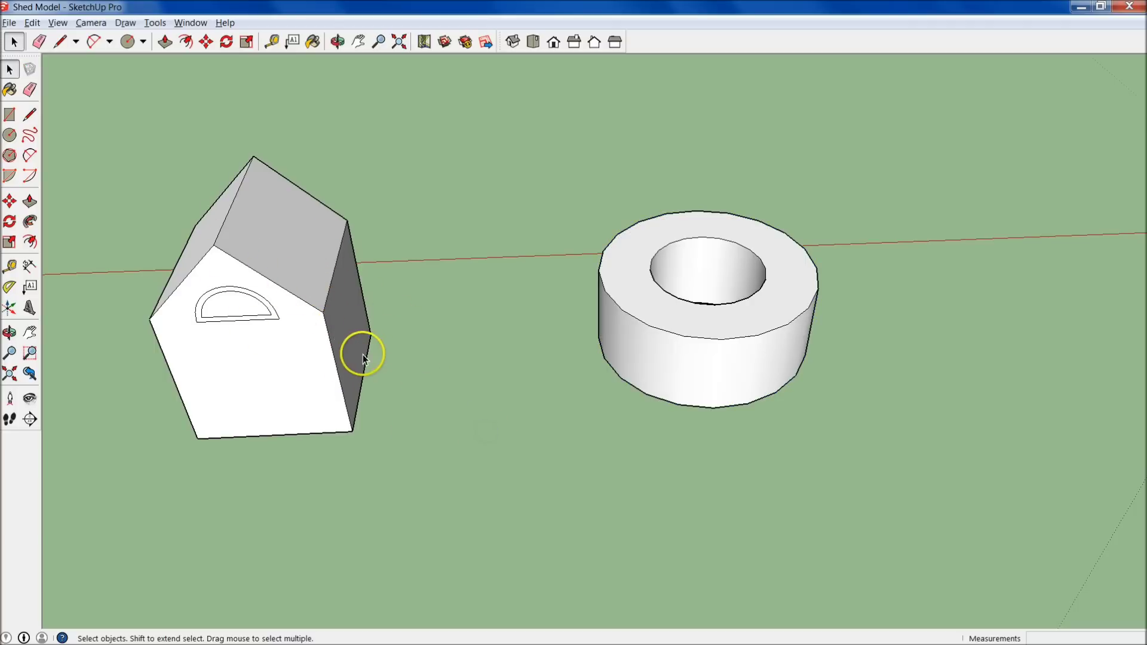
click(34, 116)
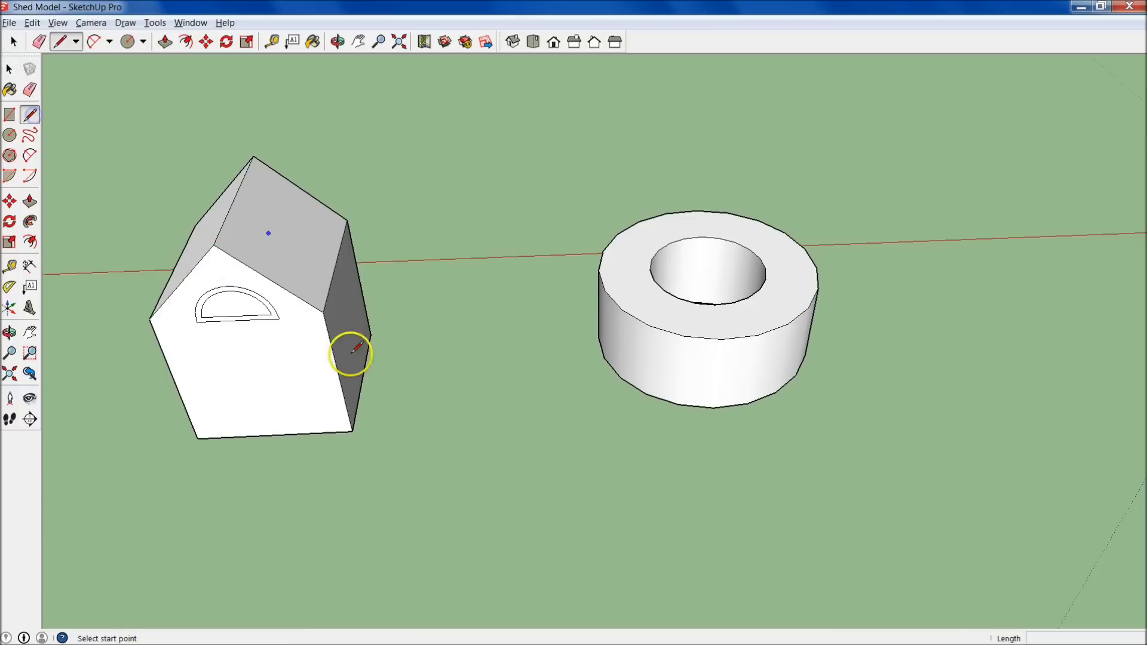
click(362, 380)
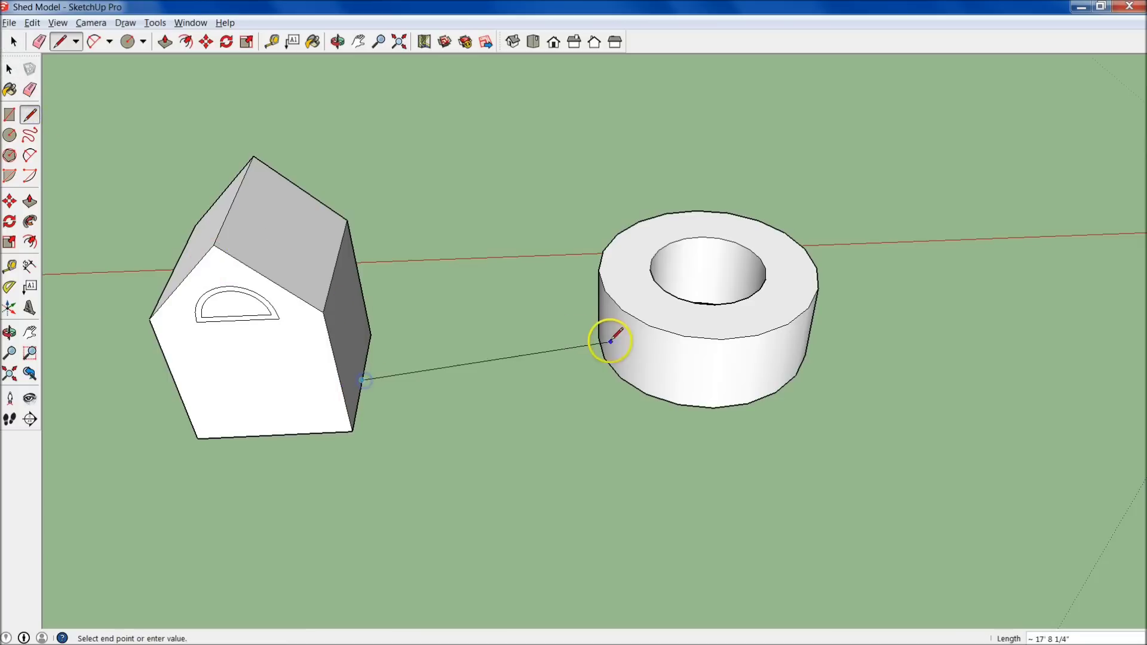
click(620, 378)
key(Escape)
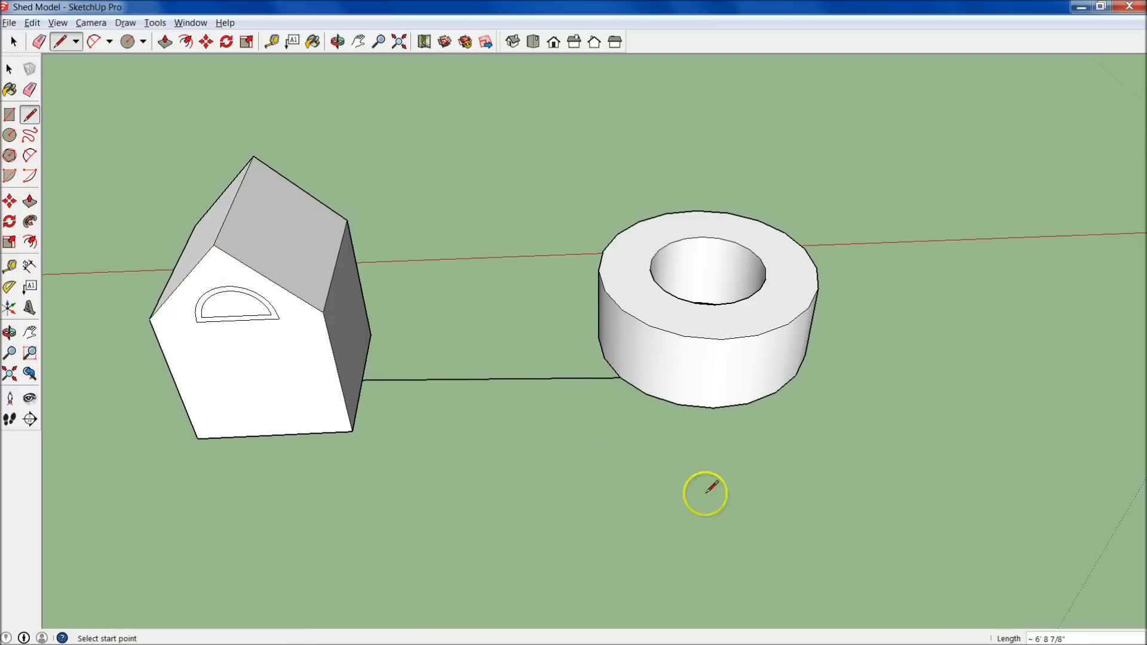
key(space)
middle_drag(634, 373, 665, 548)
triple_click(690, 338)
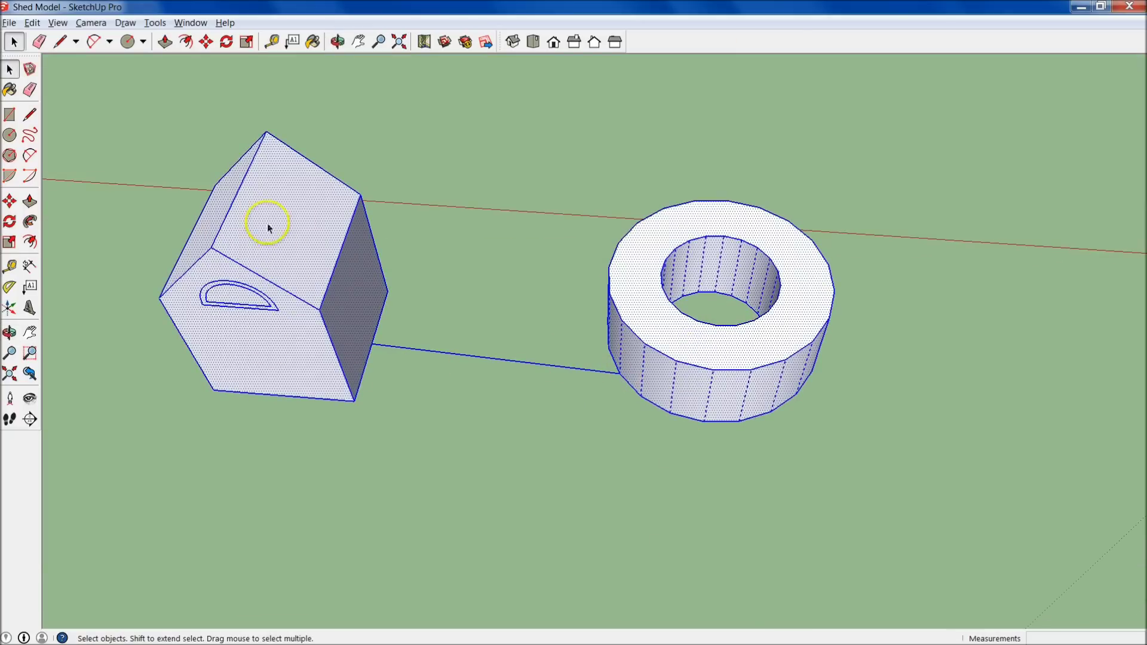
middle_drag(328, 285, 524, 432)
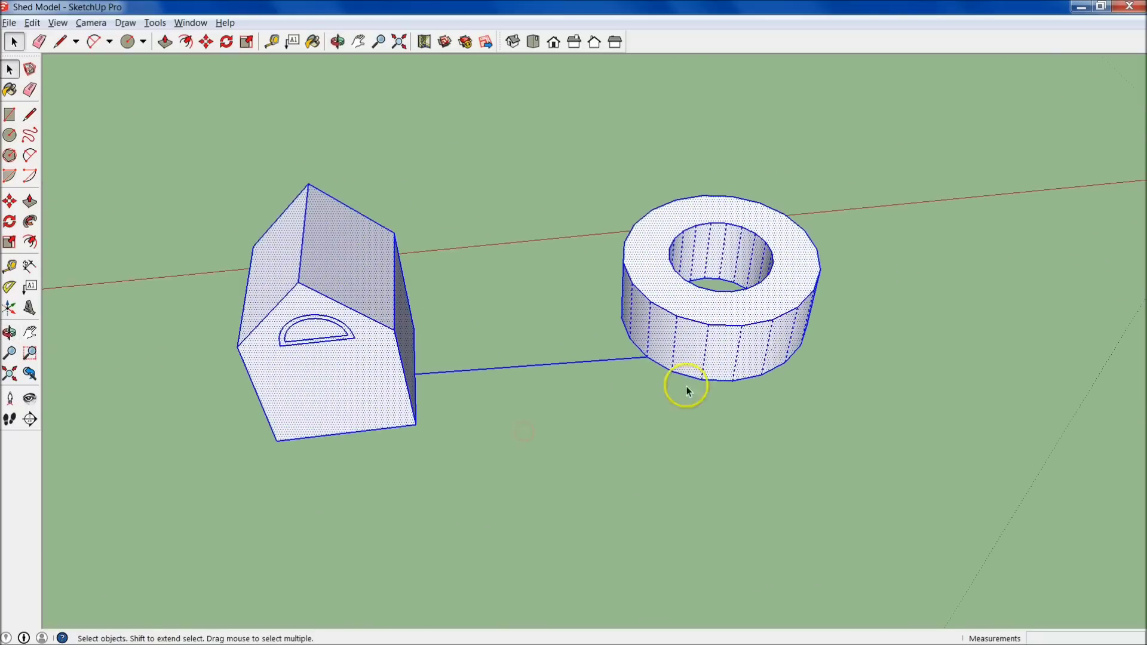
click(696, 525)
double_click(706, 311)
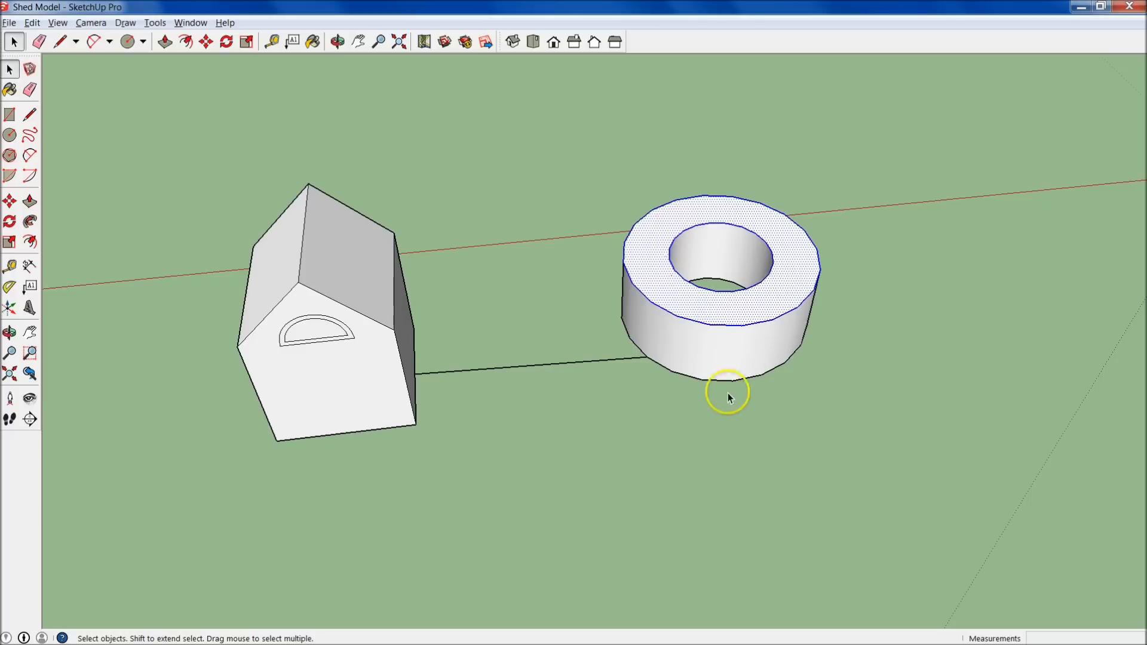
triple_click(687, 323)
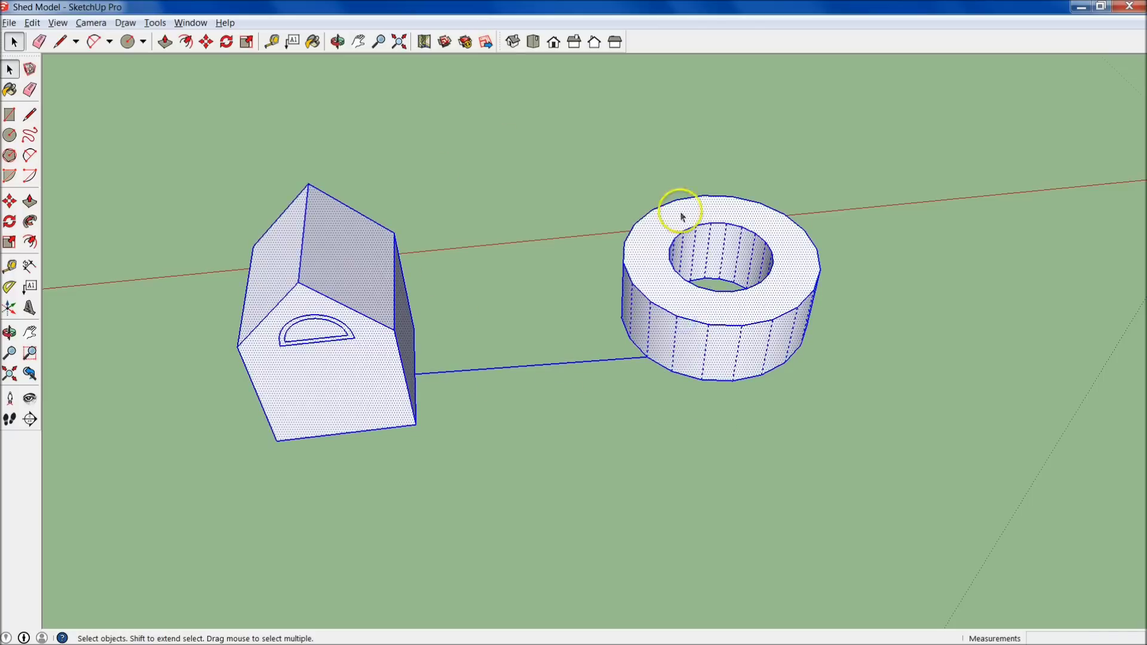
click(539, 414)
key(o)
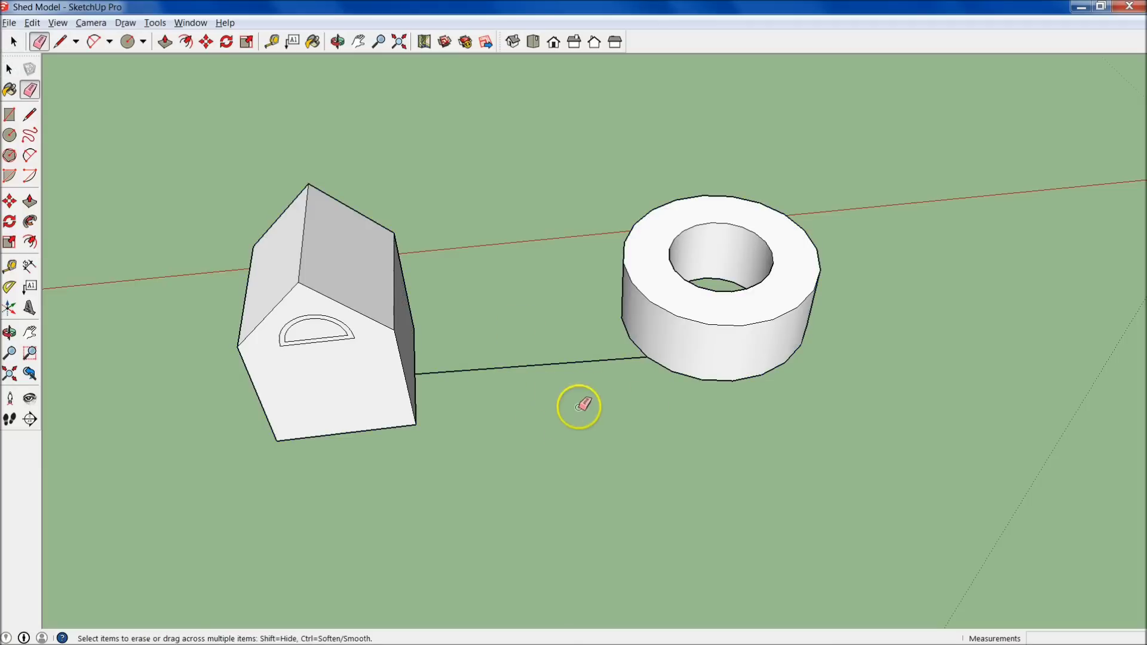
drag(753, 441, 737, 458)
key(space)
drag(578, 165, 641, 196)
middle_drag(713, 360, 615, 324)
click(590, 232)
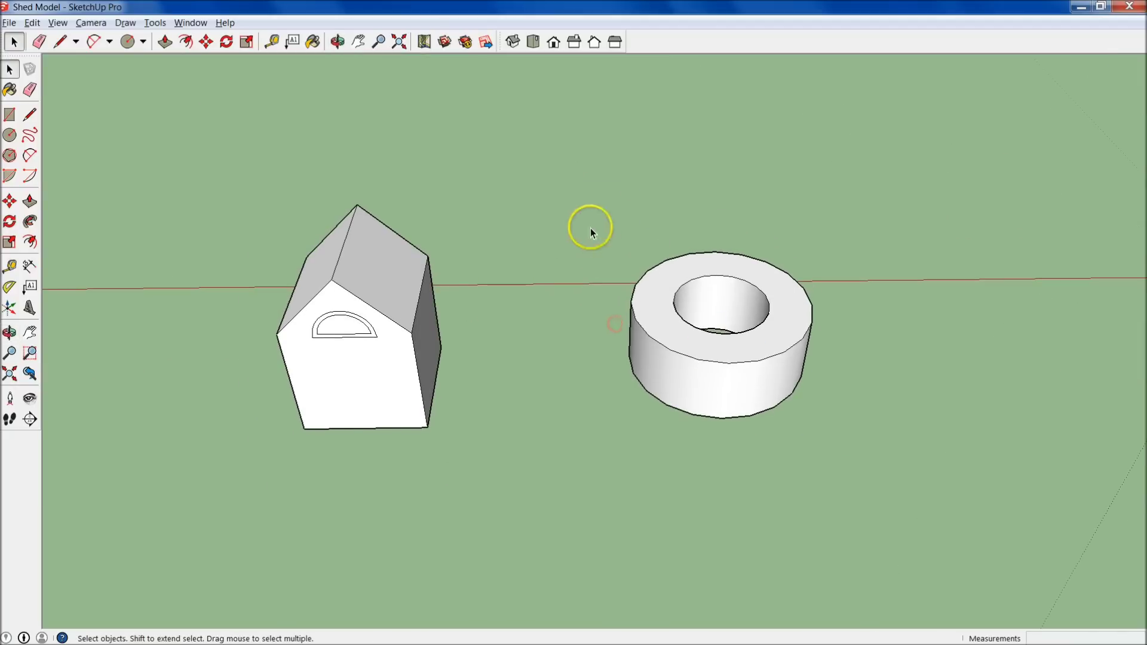
drag(592, 171, 902, 515)
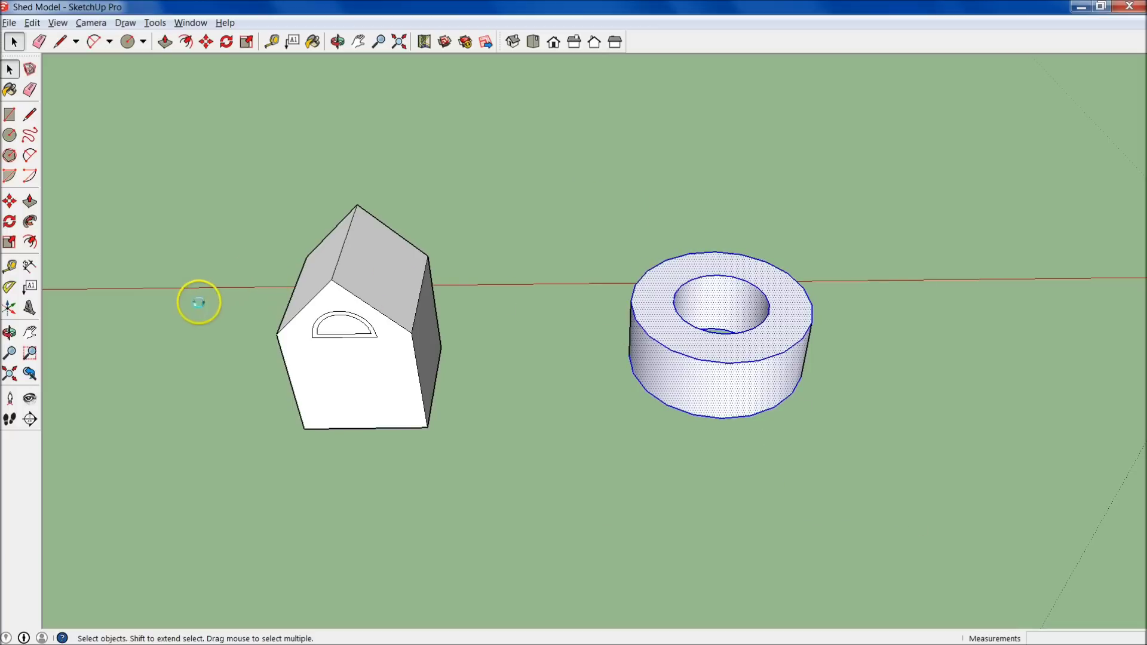
Step: Move the ring 30' along the red axis, away from the shed
click(11, 203)
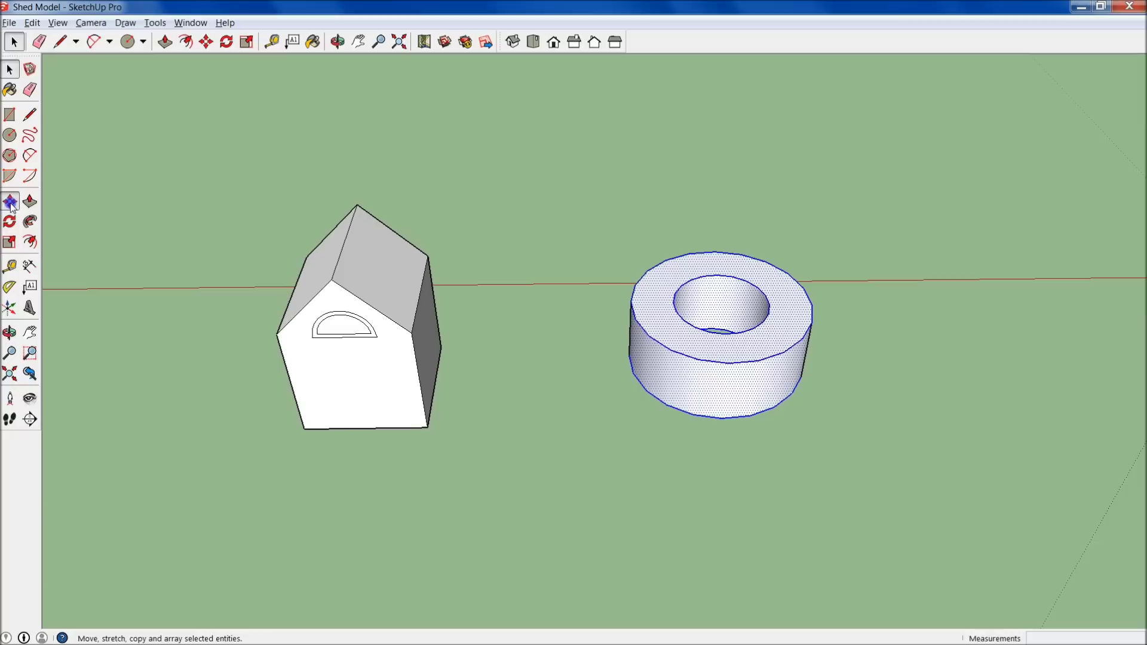
click(394, 275)
click(648, 333)
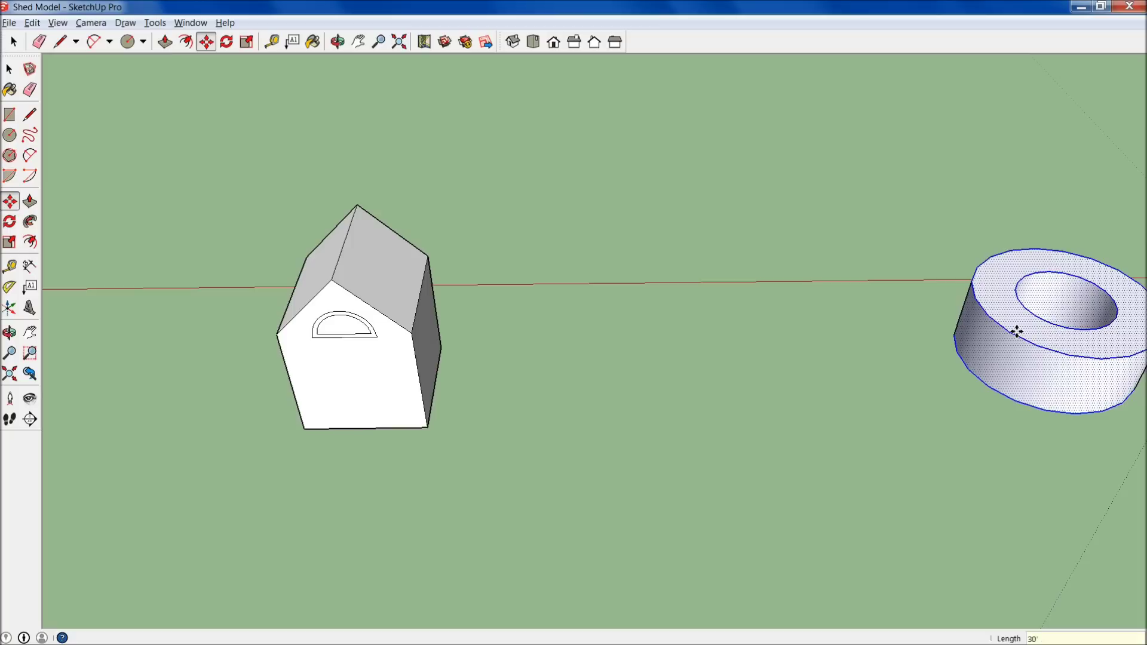
key(Return)
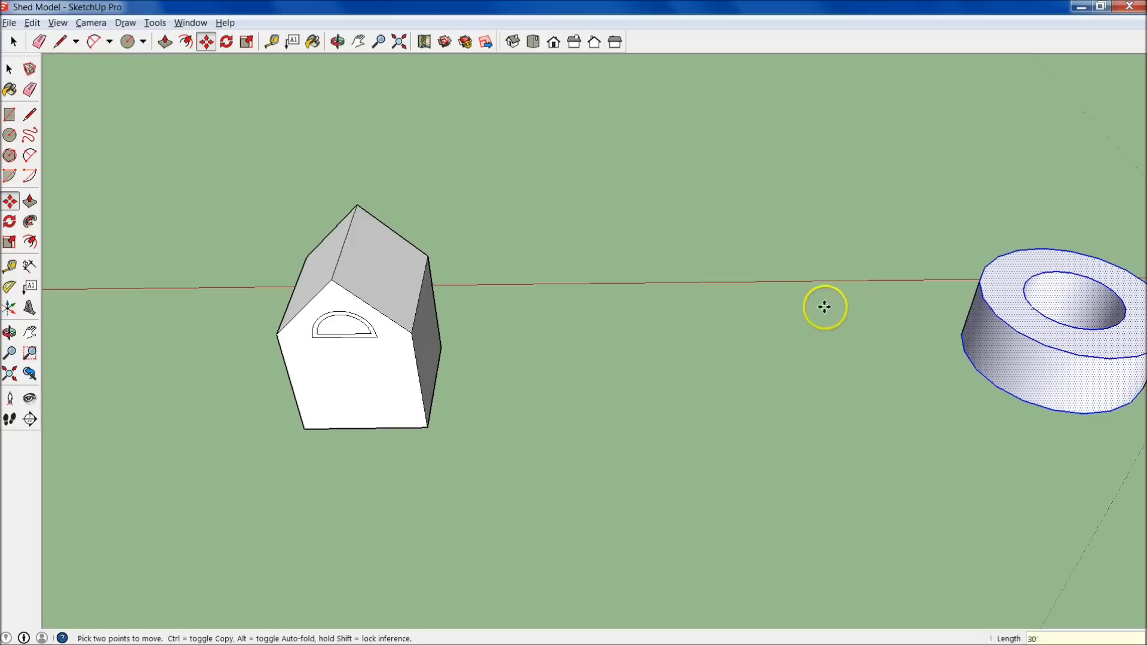
middle_drag(732, 163, 457, 238)
key(space)
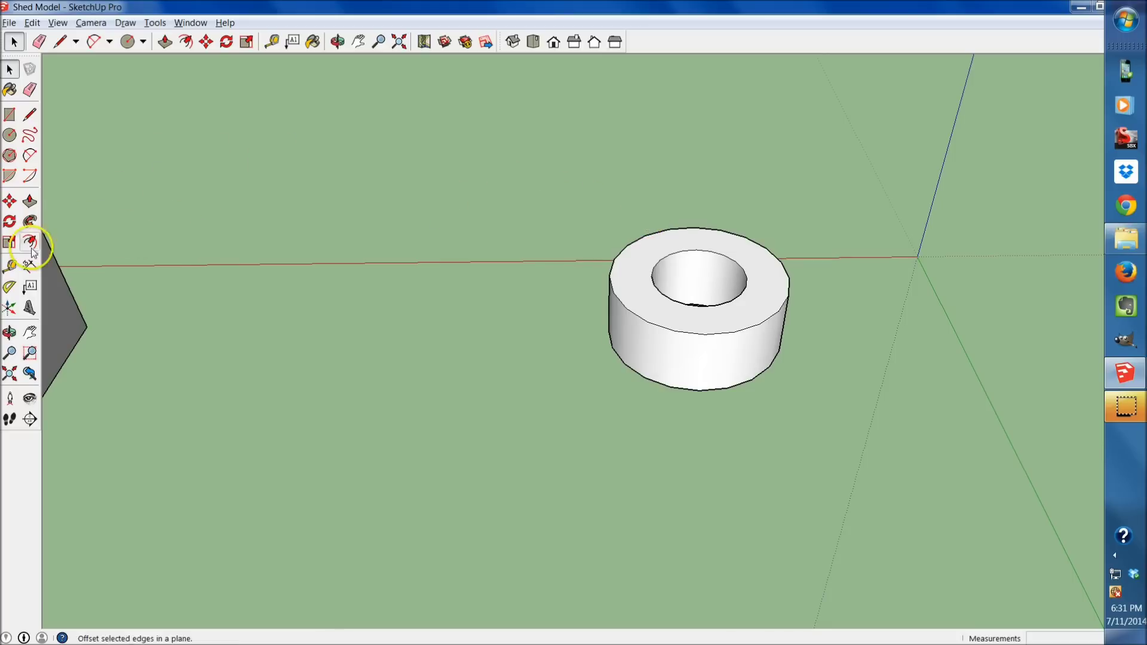
Step: Select the whole ring with a selection window
click(10, 241)
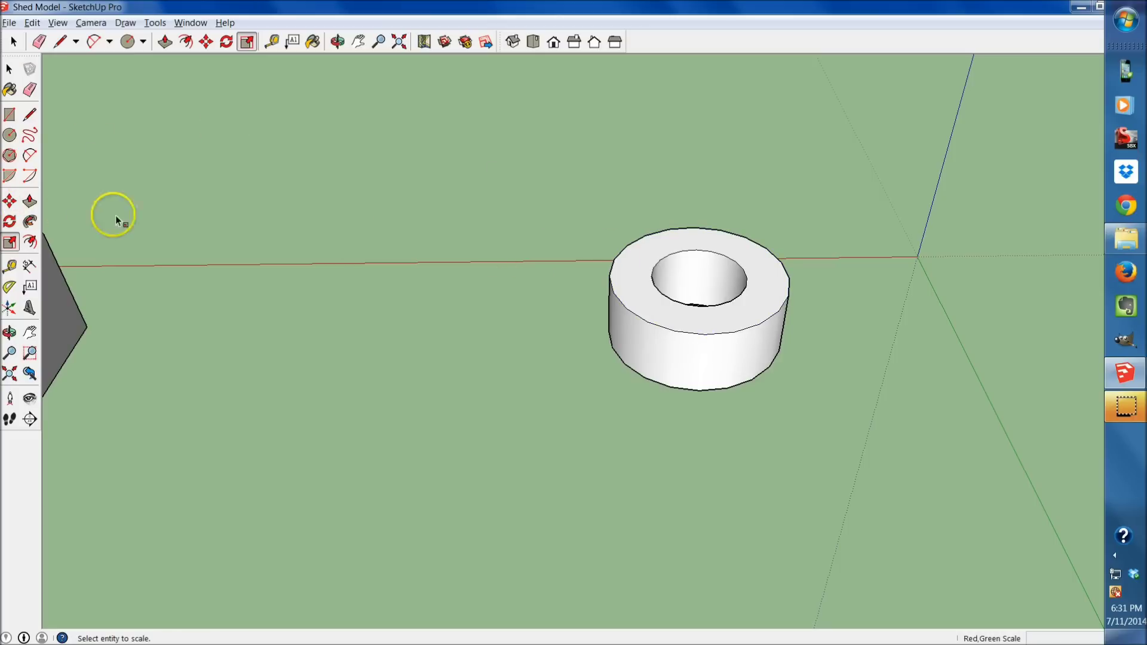
click(9, 69)
drag(800, 398, 523, 149)
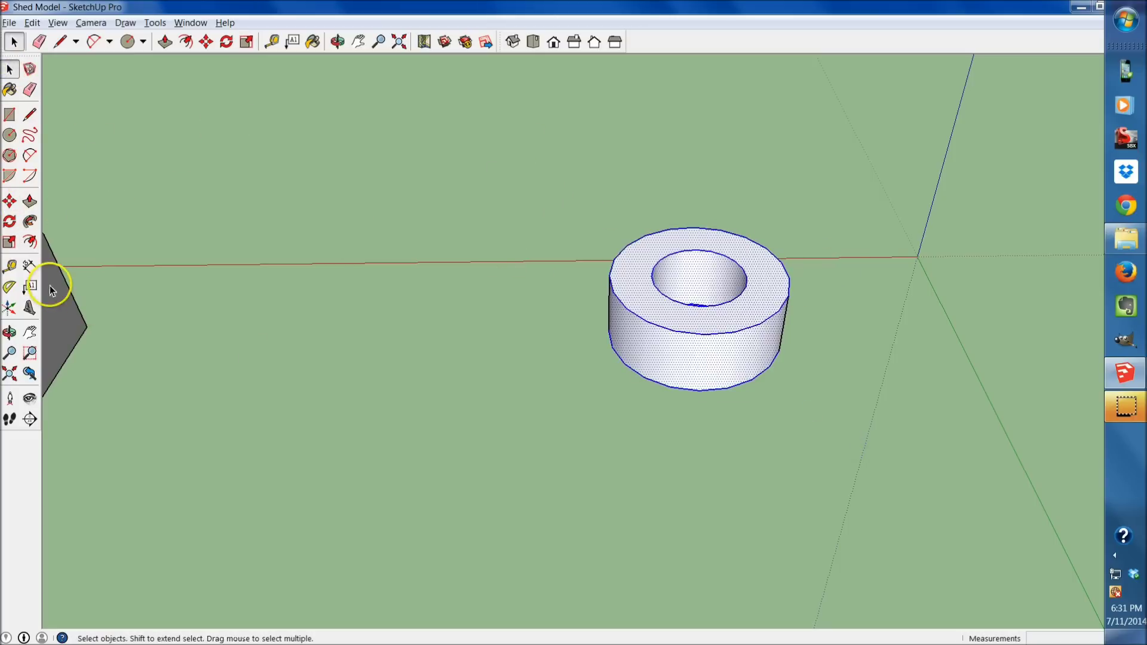
Step: Scale the ring taller with the top grip, then wider with side and corner grips
click(9, 242)
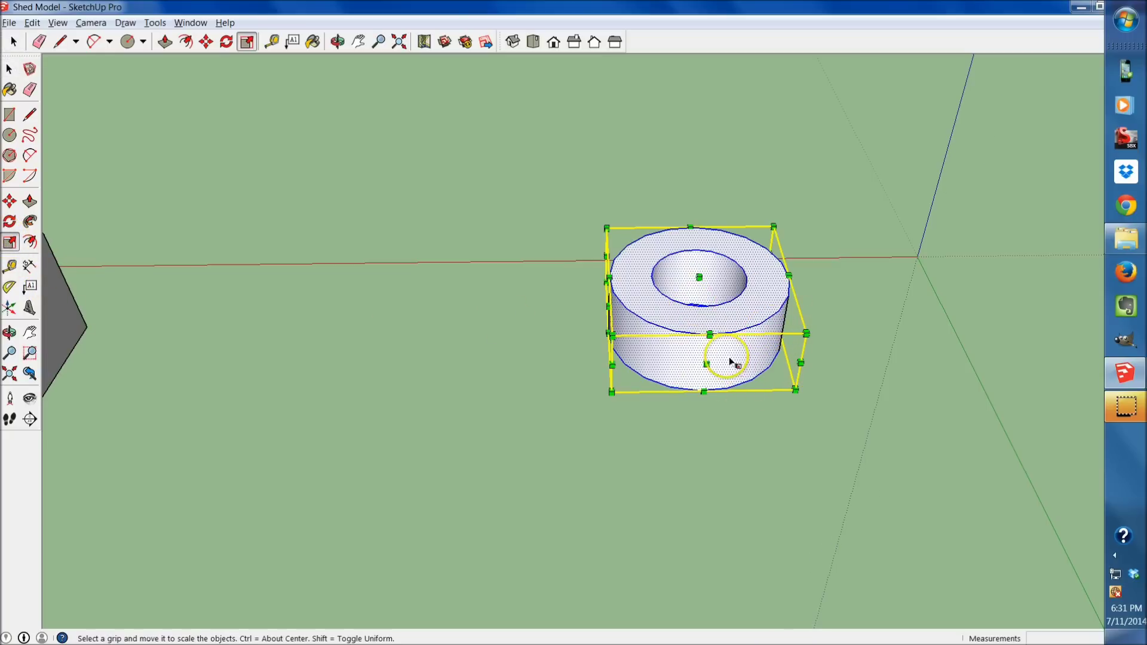
middle_drag(729, 357, 687, 284)
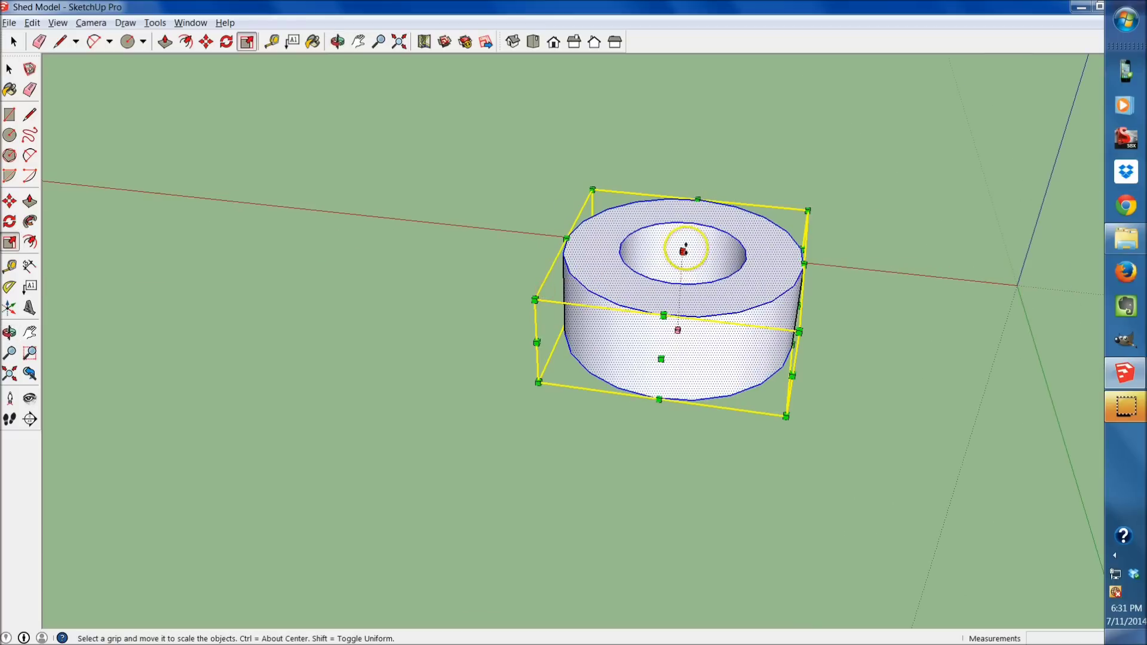
drag(684, 249, 694, 100)
middle_drag(806, 243, 807, 320)
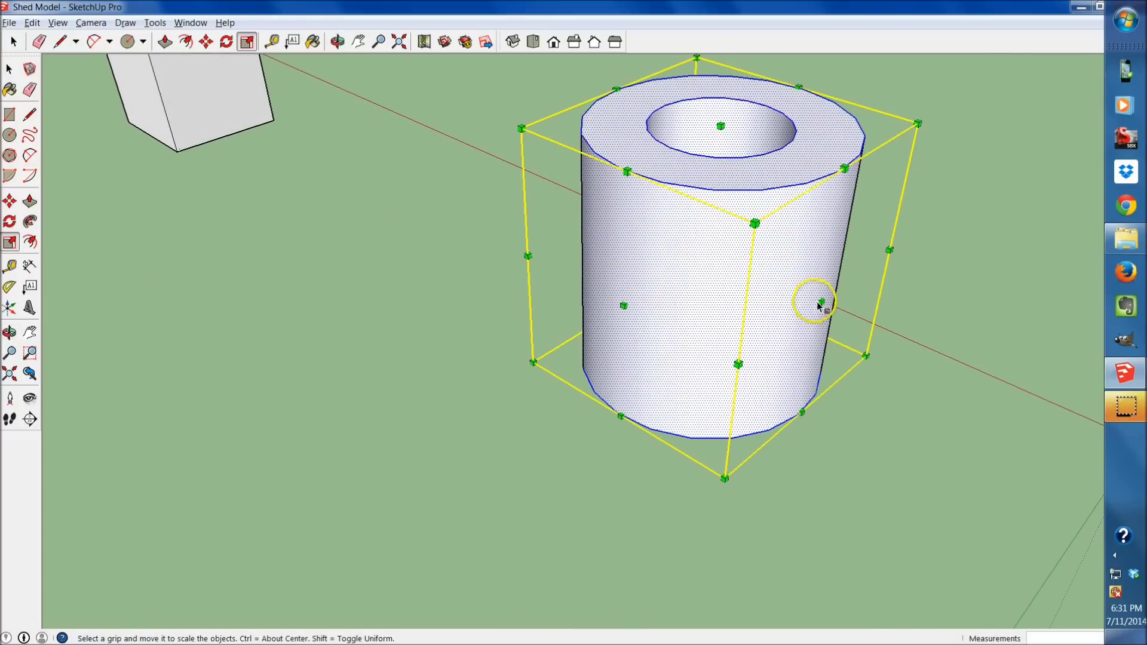
drag(821, 303, 1021, 439)
middle_drag(422, 195, 512, 310)
drag(514, 189, 389, 218)
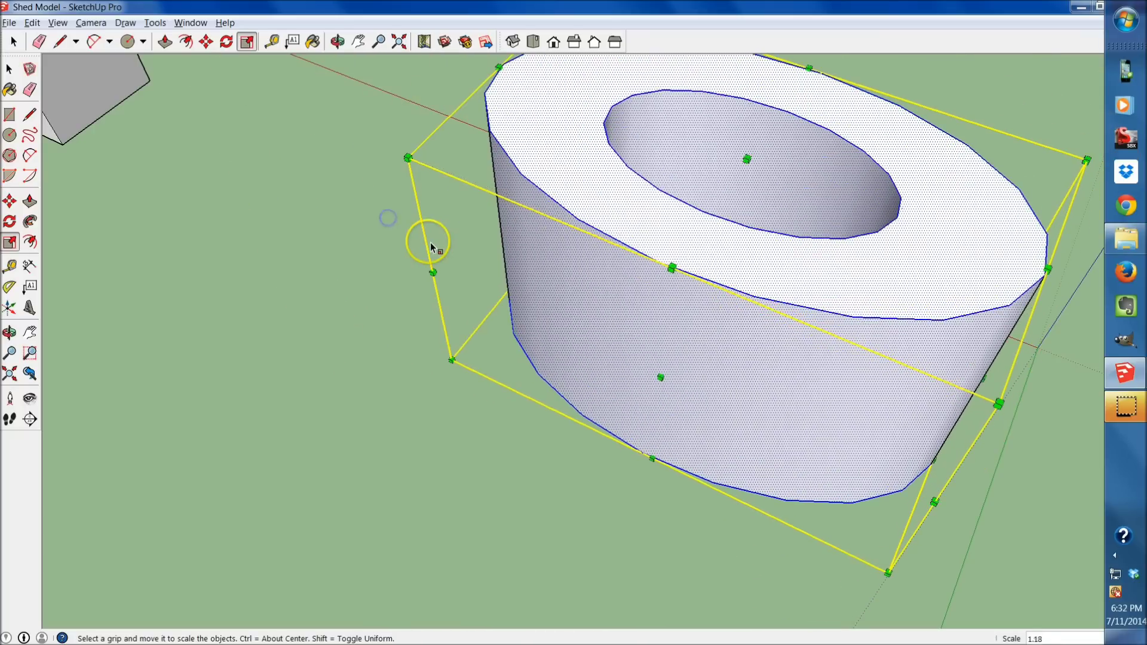
middle_drag(432, 246, 680, 354)
Step: Scale the tube wider along red and green from a corner, then along green
scroll(720, 349, up, 3)
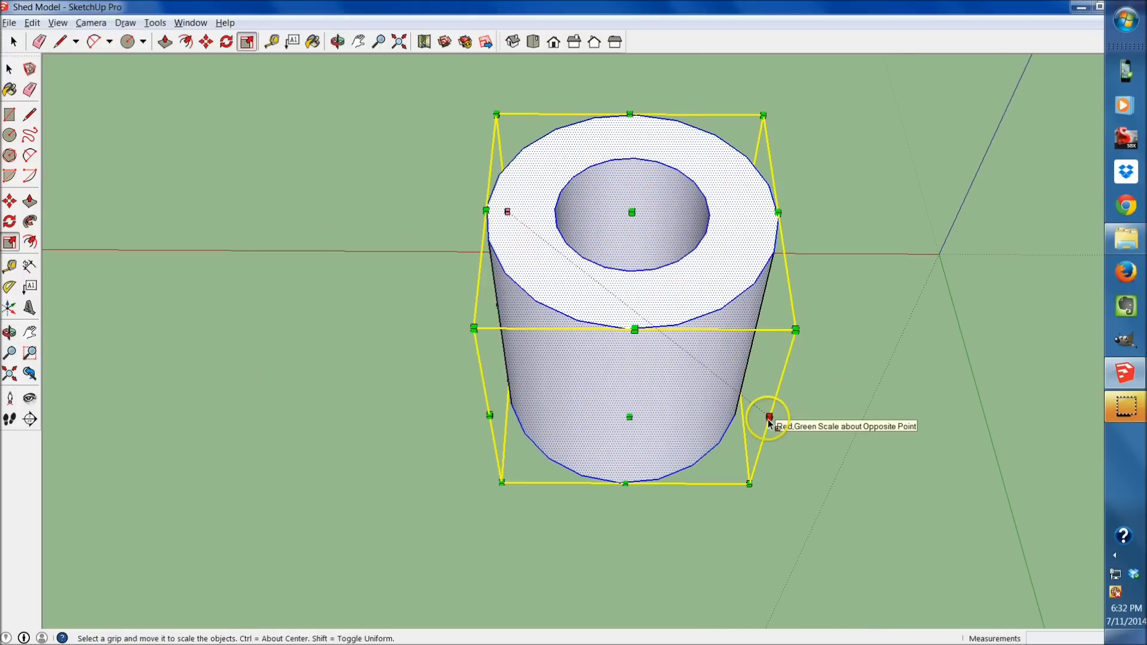
drag(771, 417, 828, 446)
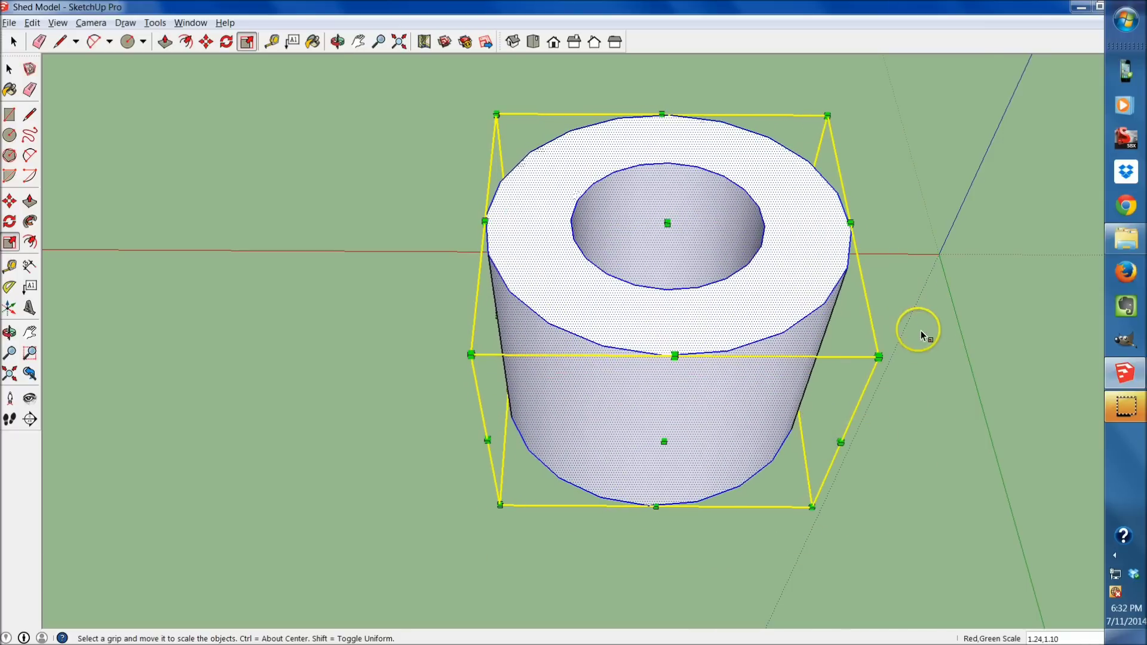
middle_drag(920, 331, 830, 458)
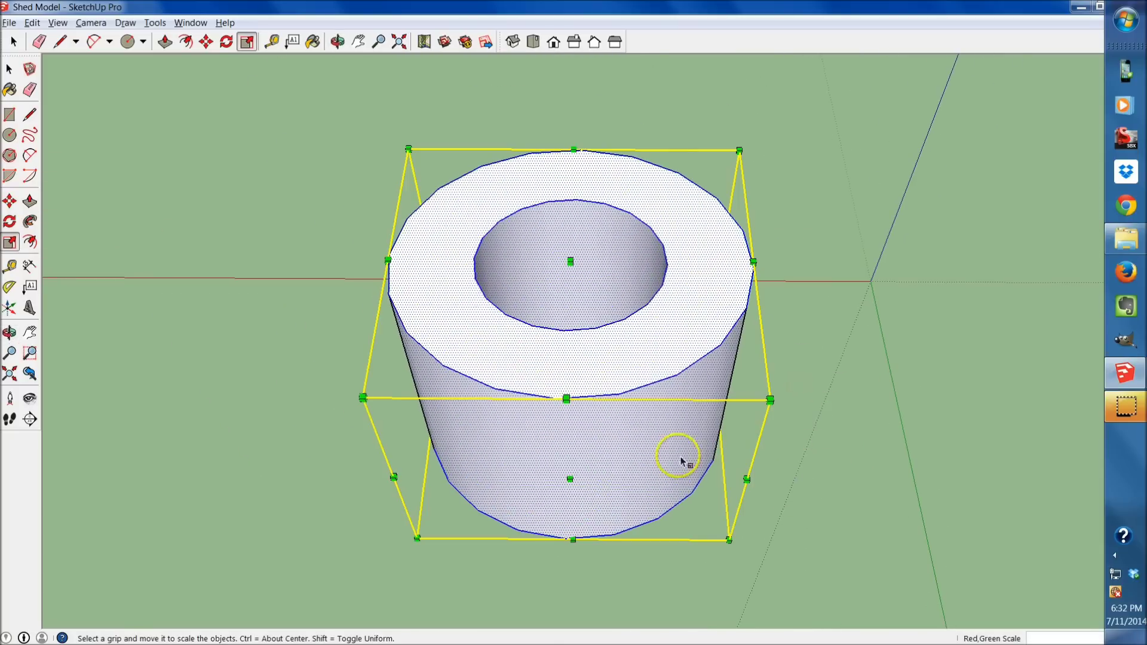
middle_drag(681, 462, 687, 425)
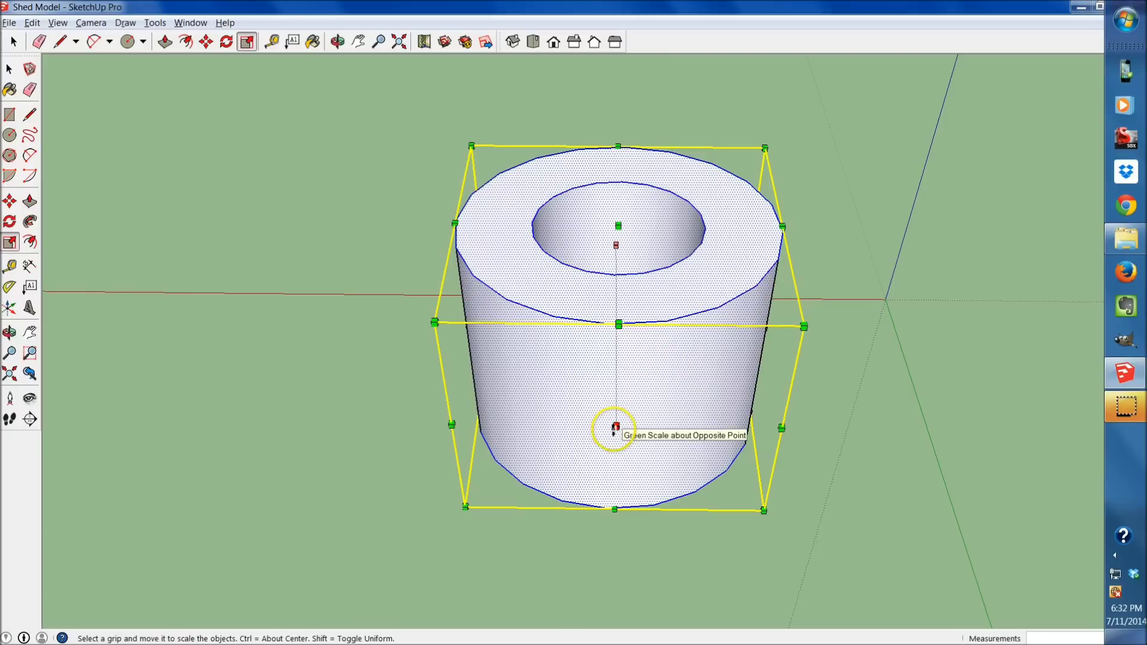
mouse_move(616, 427)
mouse_down()
mouse_move(618, 534)
mouse_move(618, 427)
mouse_move(655, 540)
mouse_move(655, 510)
mouse_move(638, 473)
mouse_move(651, 543)
mouse_move(638, 428)
mouse_move(625, 425)
mouse_up()
middle_drag(625, 425, 702, 391)
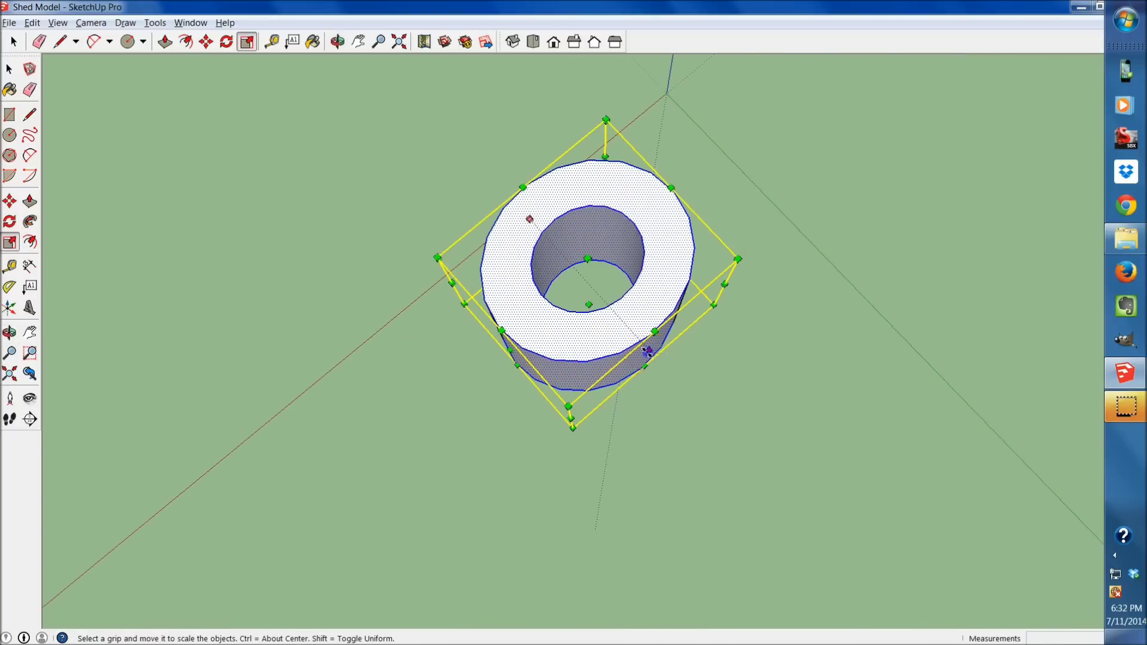
Step: Widen the ring along the green axis and stretch it slightly taller
drag(654, 354, 532, 218)
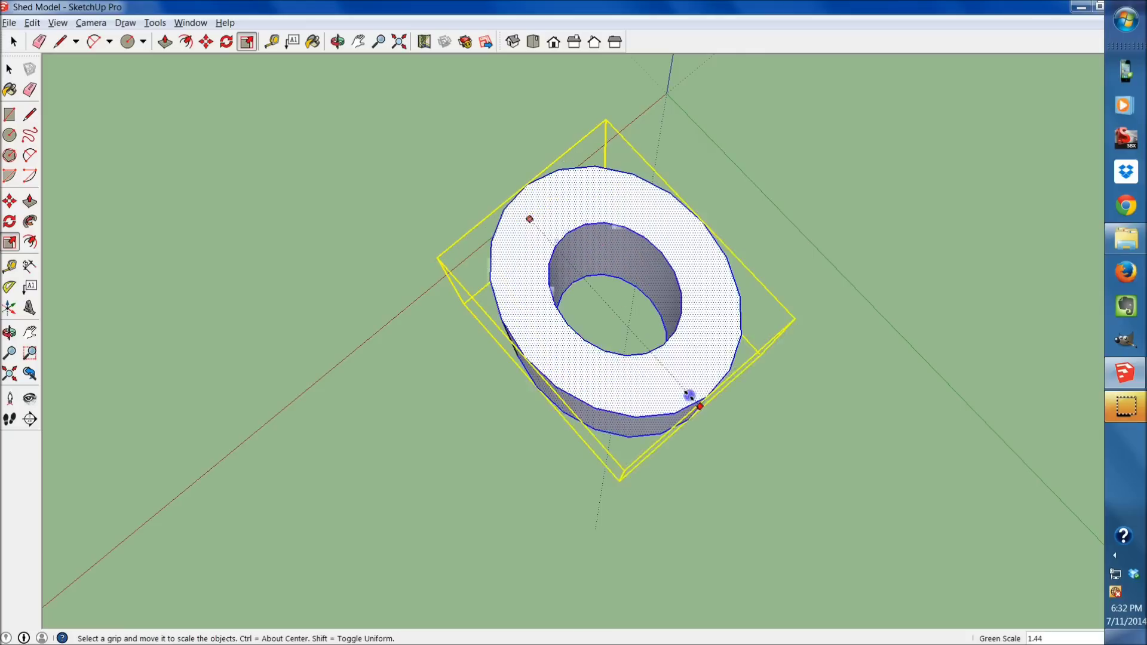
drag(689, 395, 699, 336)
middle_drag(669, 213, 759, 308)
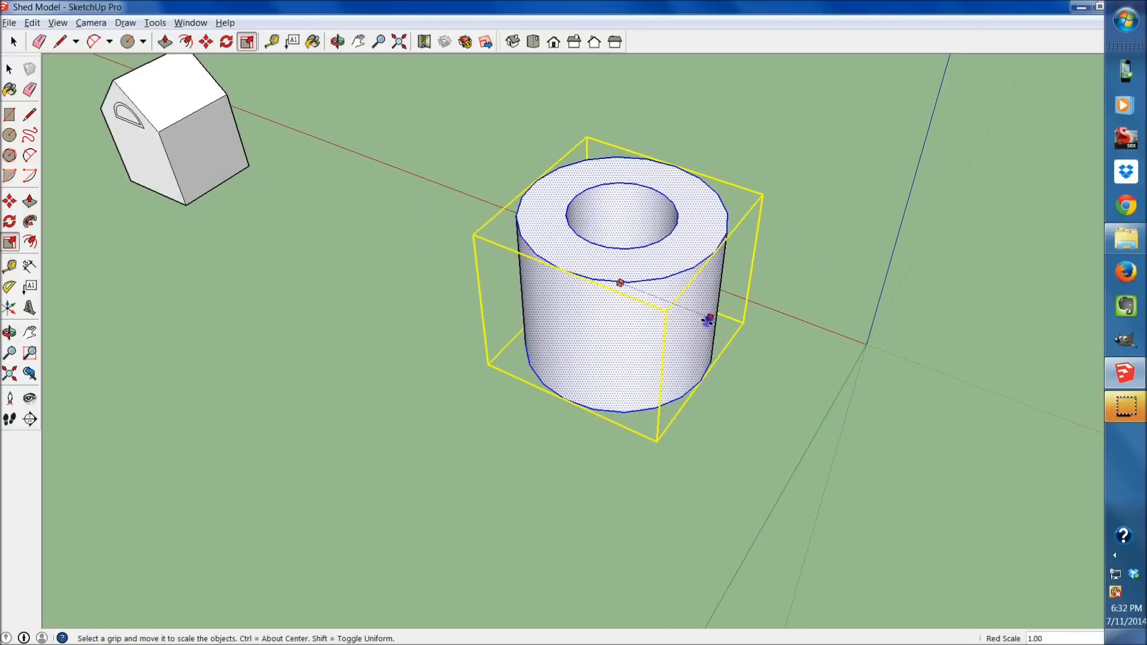
drag(624, 204, 626, 94)
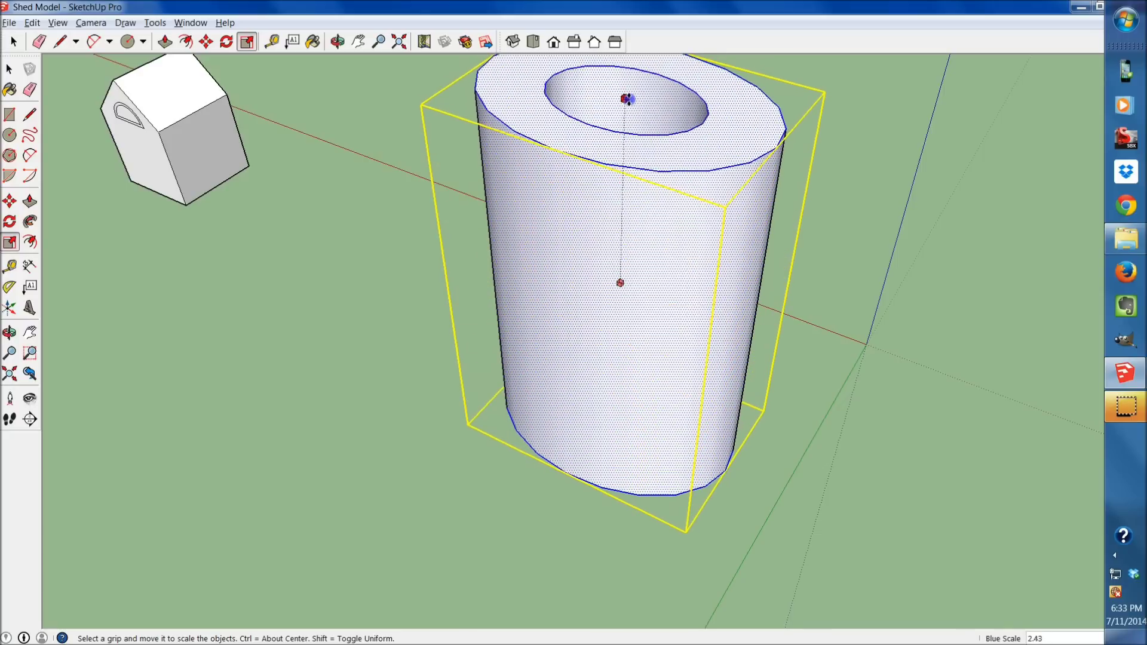
drag(628, 99, 627, 97)
middle_drag(576, 361, 679, 377)
Step: Stretch the ring vertically again, trying double height and taller
scroll(678, 373, up, 3)
key(s)
middle_drag(648, 215, 530, 415)
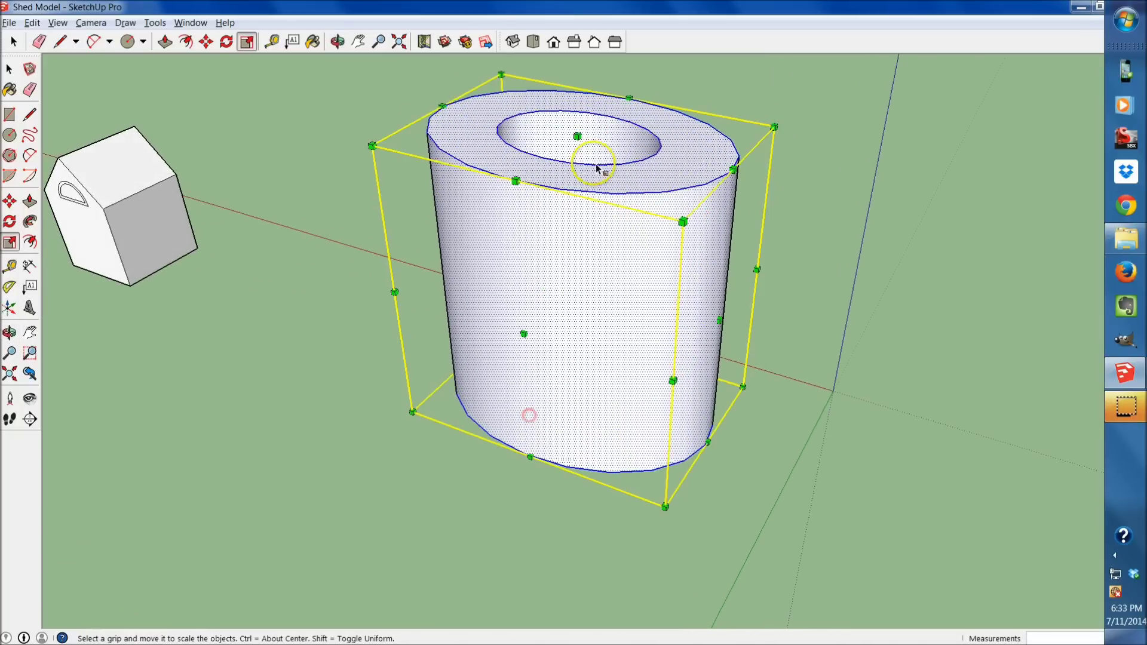
drag(577, 137, 579, 175)
scroll(579, 175, down, 3)
middle_drag(579, 175, 553, 215)
key(s)
drag(547, 173, 543, 79)
middle_drag(544, 80, 702, 456)
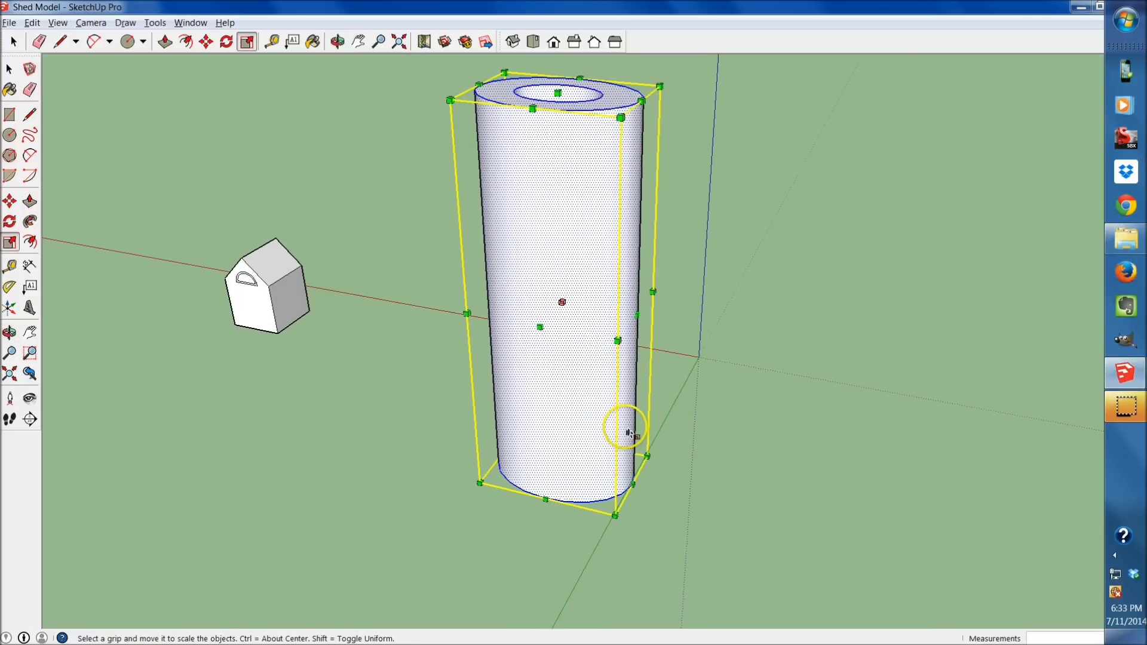
Step: Undo the trial height stretches with Ctrl+Z and return to Select, deselecting the ring
key(ctrl+z)
key(ctrl+z)
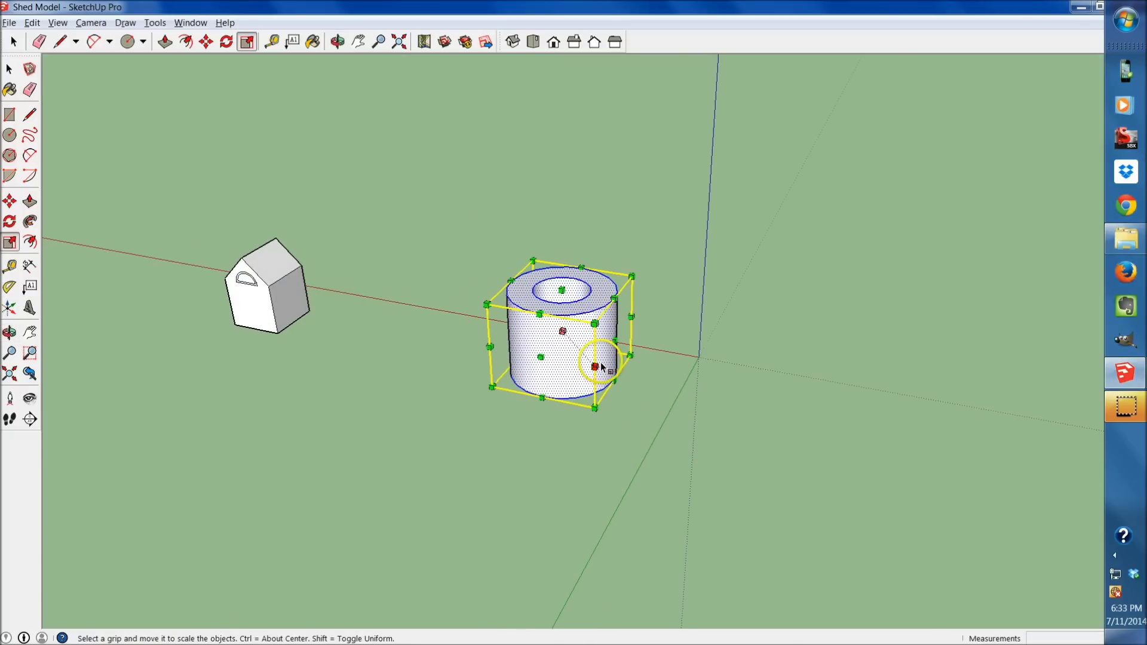
middle_drag(452, 363, 598, 498)
middle_drag(596, 357, 448, 371)
key(space)
click(513, 456)
mouse_move(442, 465)
middle_down()
mouse_move(526, 464)
mouse_move(817, 361)
mouse_move(945, 410)
mouse_move(587, 465)
mouse_move(945, 404)
middle_up()
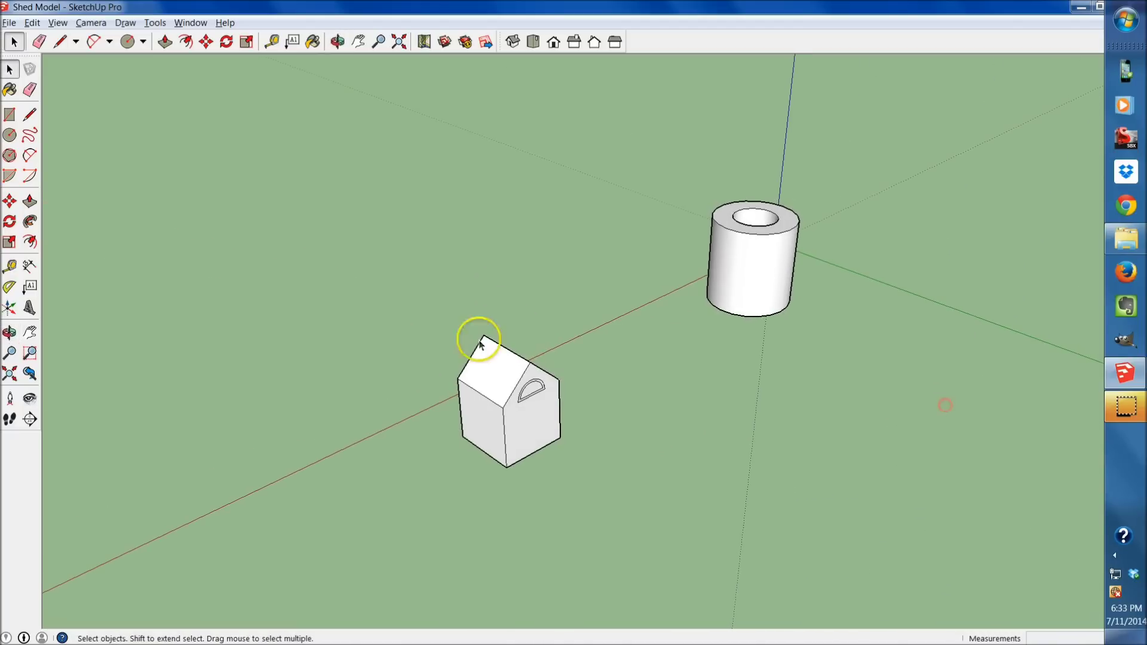
Step: Orbit around the shed and tube, then bring up the Alt+Tab switcher on Garden Shed Sample
click(9, 23)
click(602, 187)
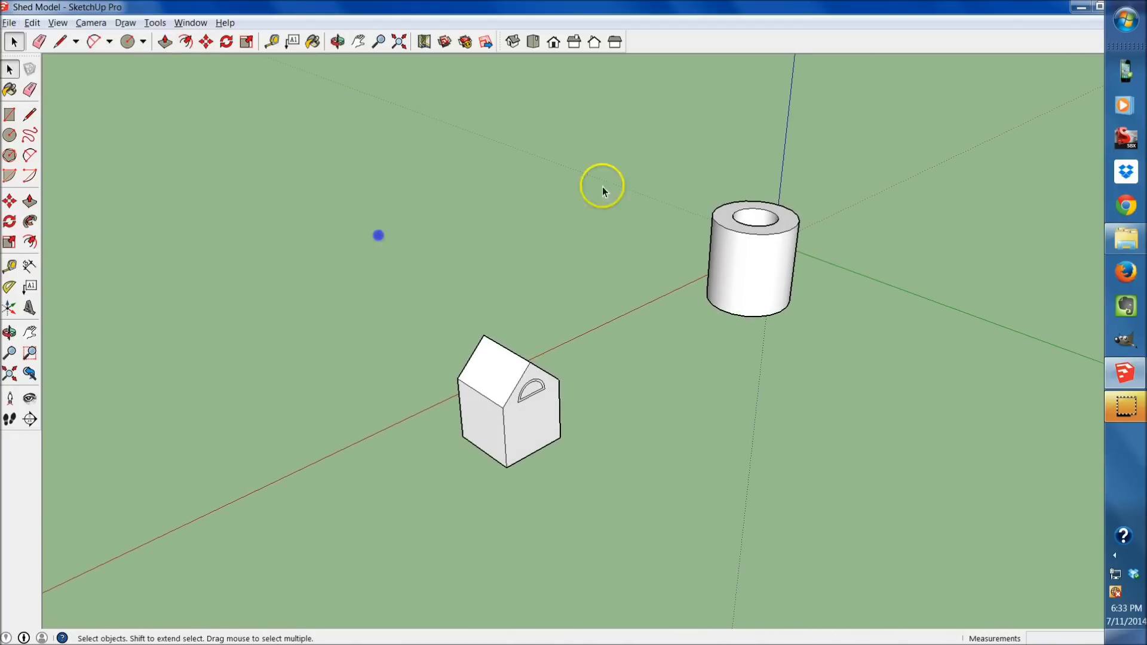
middle_drag(741, 386, 315, 423)
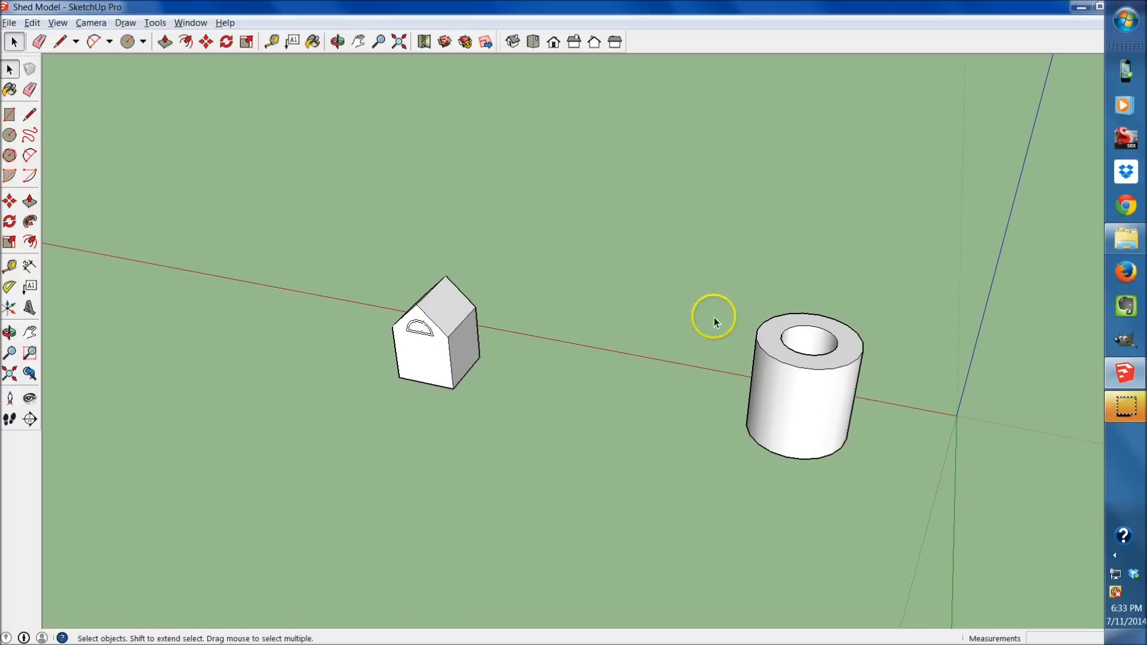
middle_drag(712, 315, 694, 264)
mouse_move(581, 473)
middle_down()
mouse_move(540, 469)
mouse_move(763, 402)
mouse_move(564, 475)
middle_up()
middle_drag(663, 414, 726, 440)
key(alt+Tab)
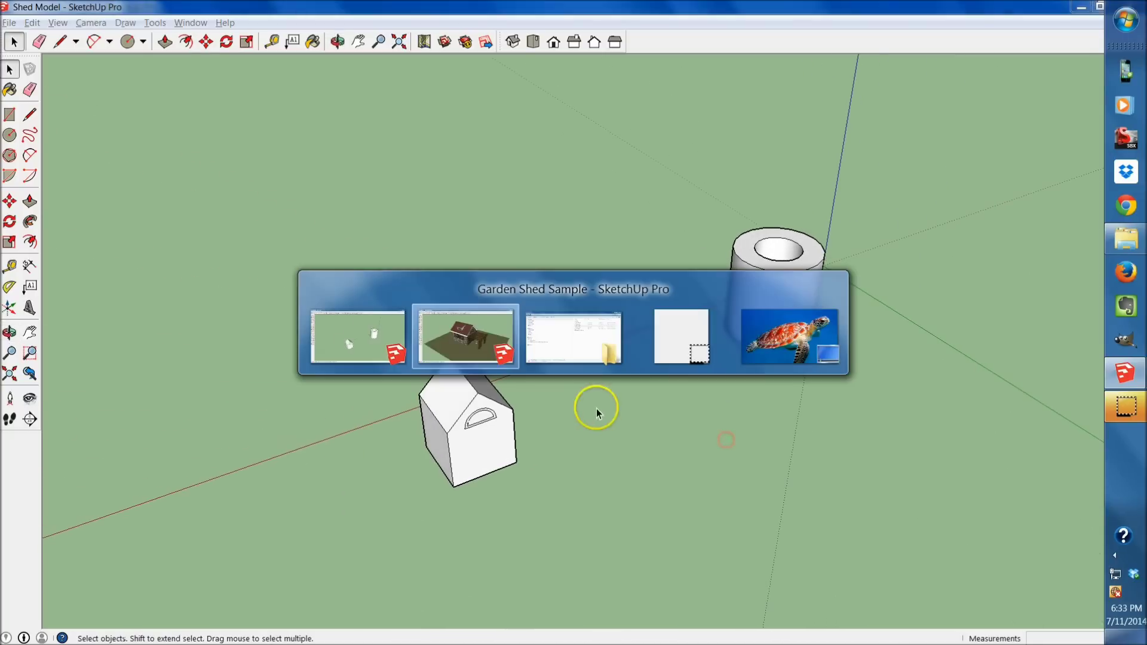
Step: Switch to the Garden Shed Sample model and orbit around its stone shed and pergola
click(499, 356)
middle_drag(505, 389, 974, 346)
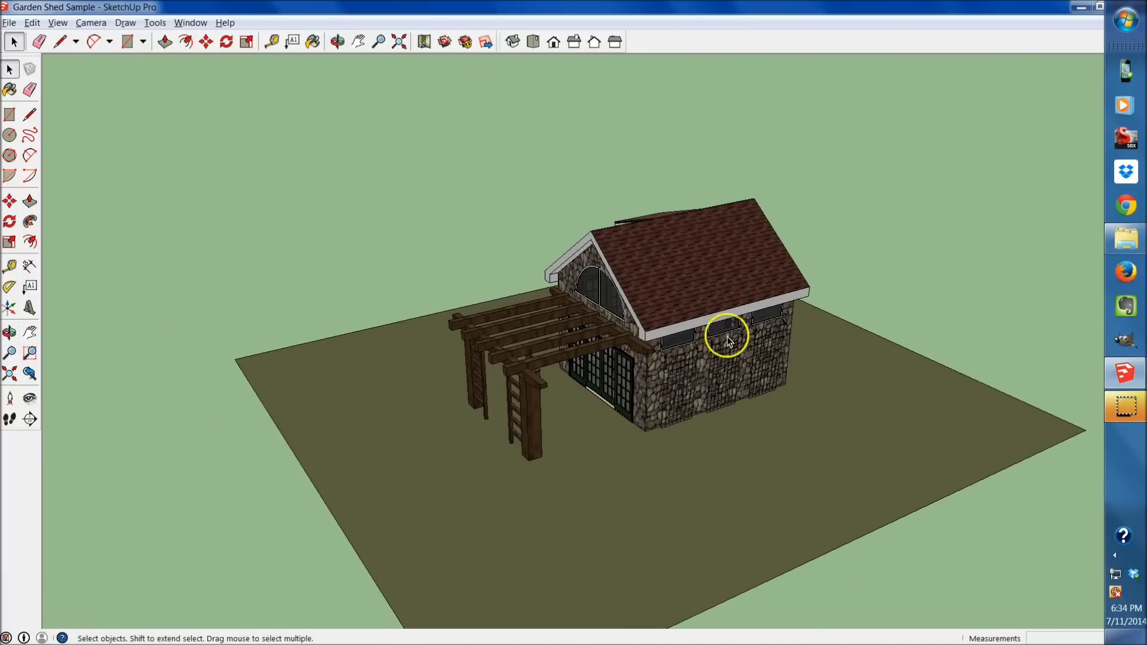
middle_drag(644, 410, 548, 371)
scroll(594, 309, up, 2)
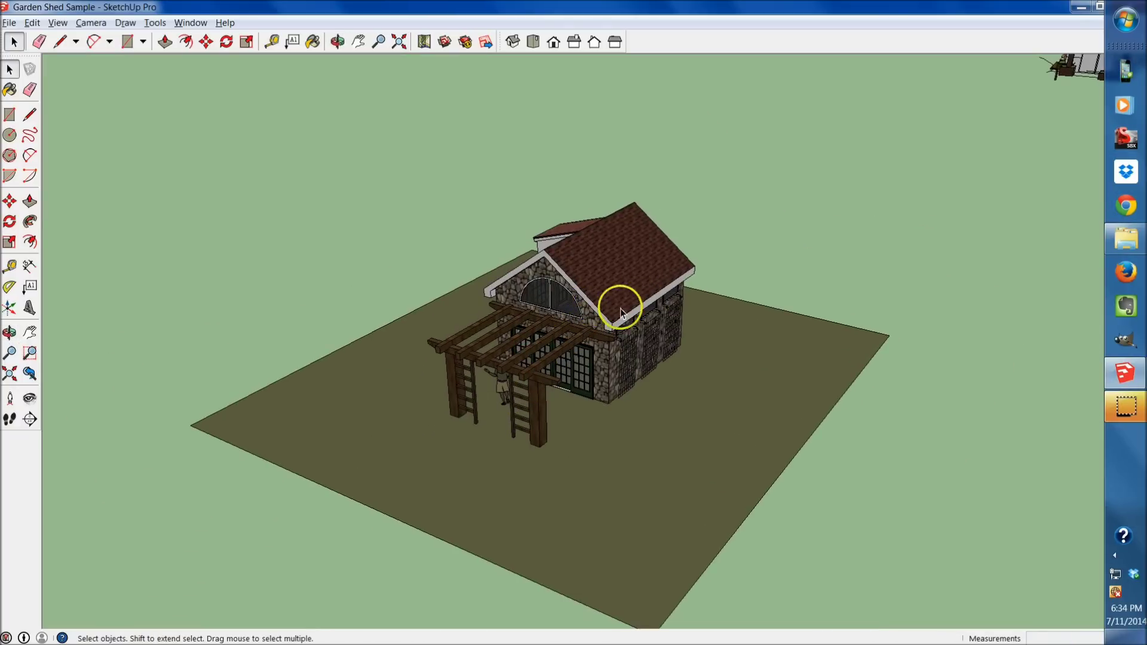
middle_drag(758, 328, 295, 540)
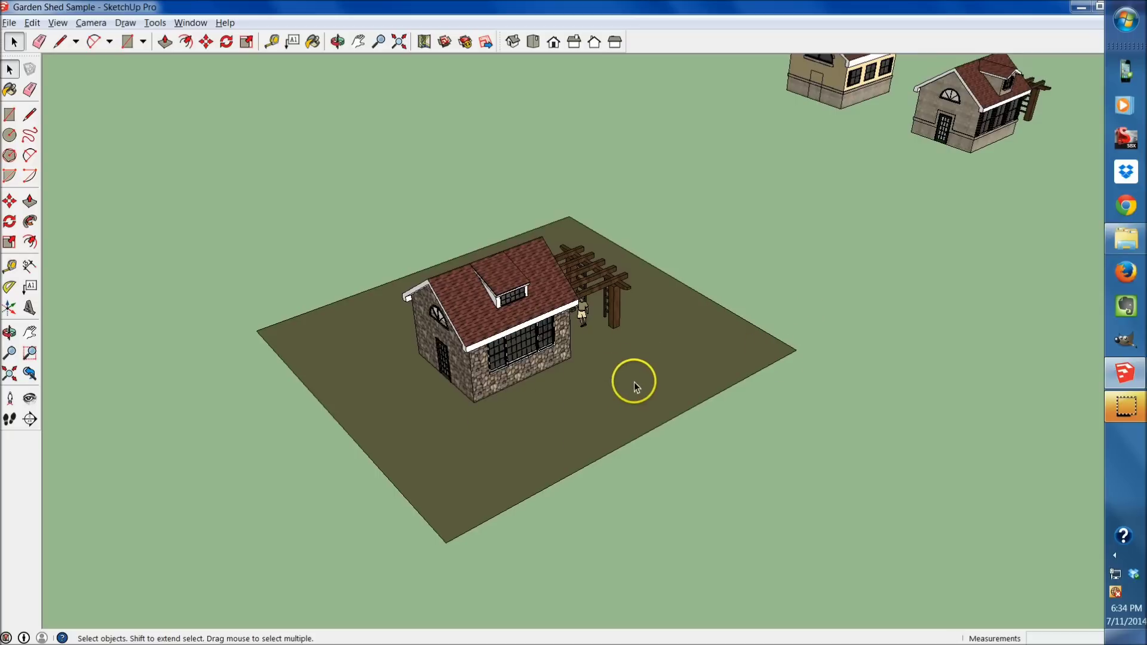
middle_drag(626, 377, 568, 315)
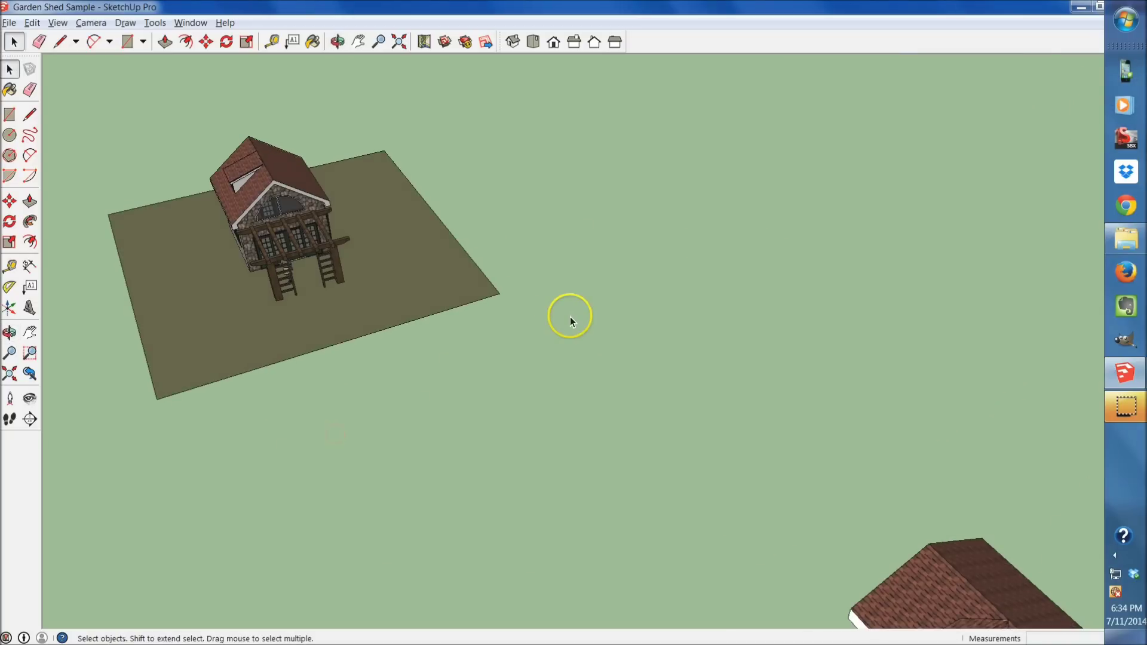